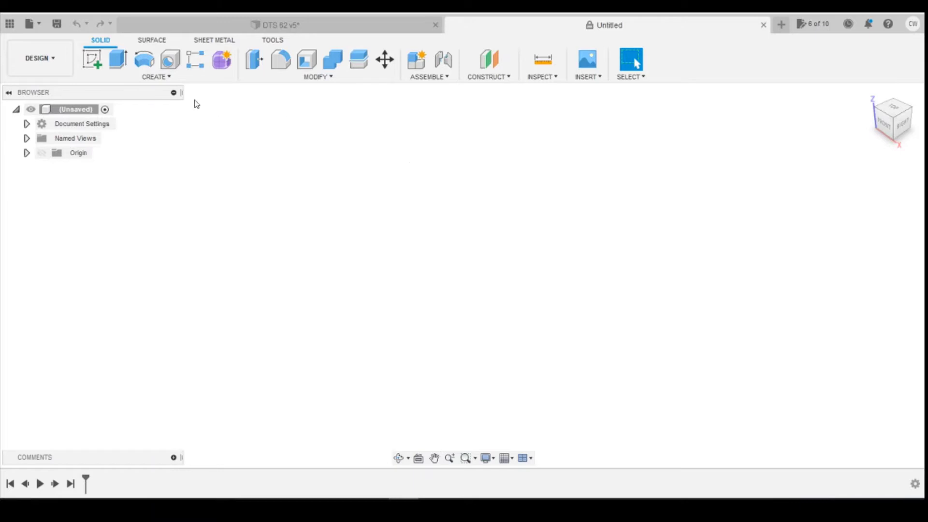
Start a sketch on the horizontal origin plane and draw a 50 by 50 mm center rectangle at the origin.
{"action": "left_click", "coordinate": [93, 58]}
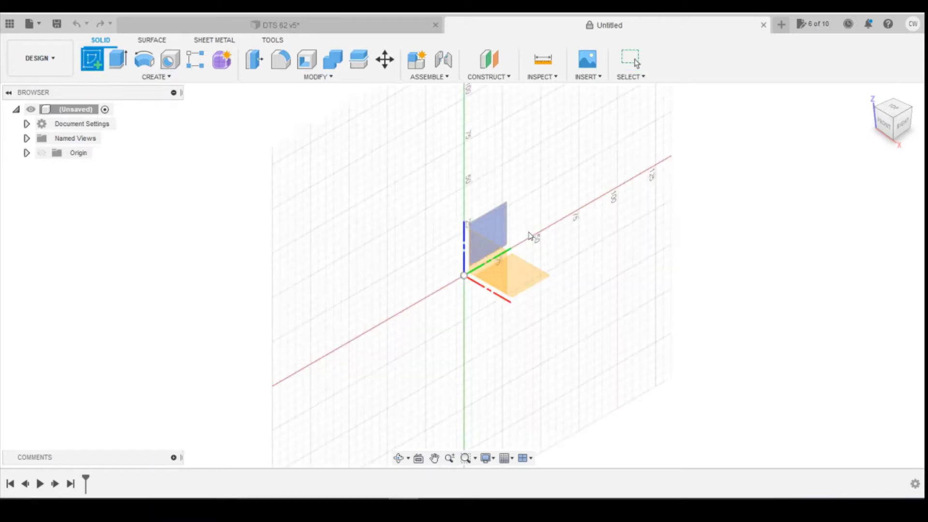
{"action": "left_click", "coordinate": [524, 280]}
{"action": "left_click", "coordinate": [116, 77]}
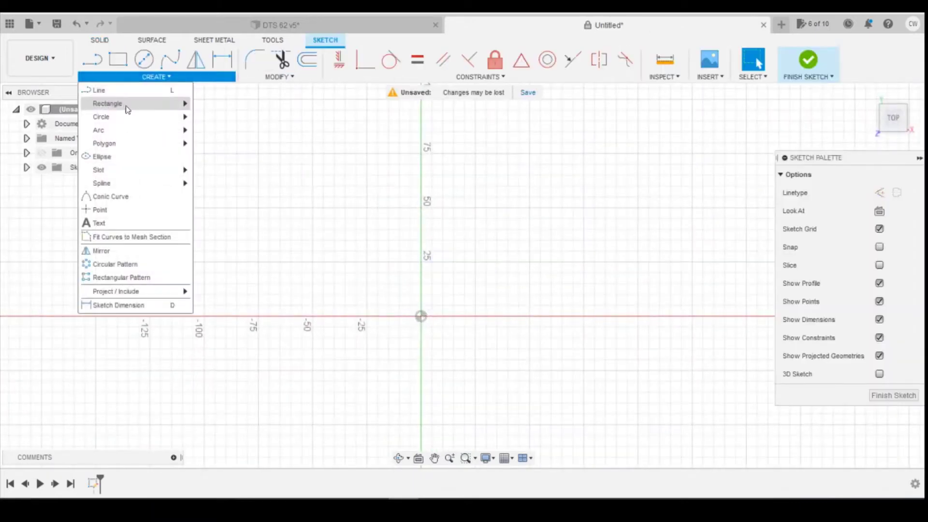
{"action": "mouse_move", "coordinate": [151, 102]}
{"action": "left_click", "coordinate": [227, 116]}
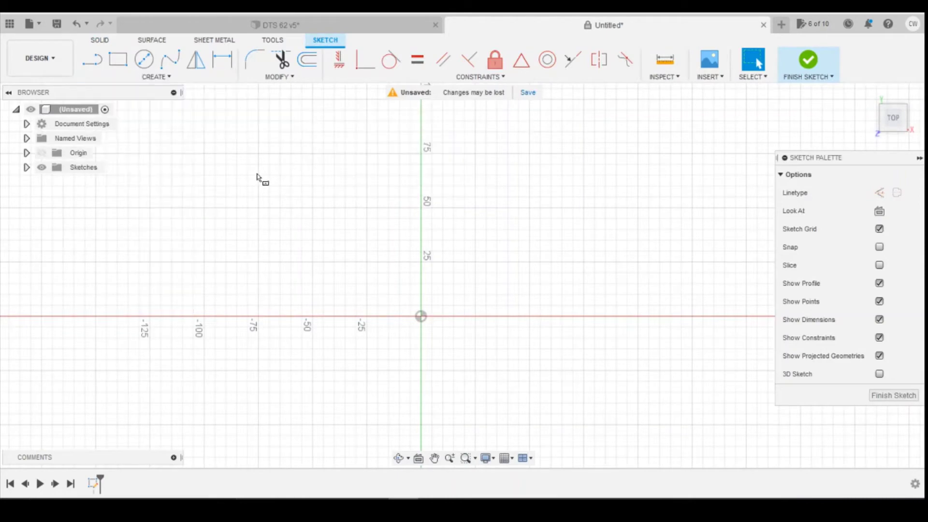
{"action": "left_click", "coordinate": [421, 316]}
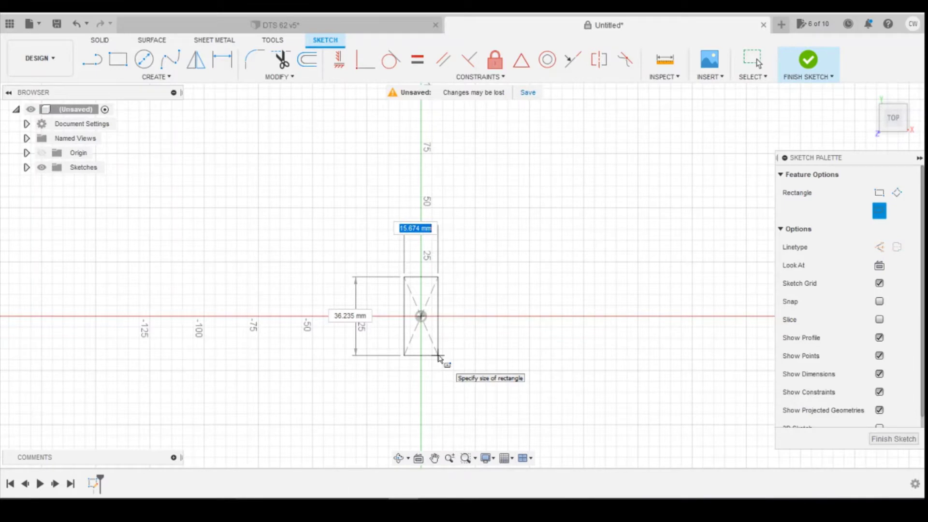
{"action": "type", "text": "50"}
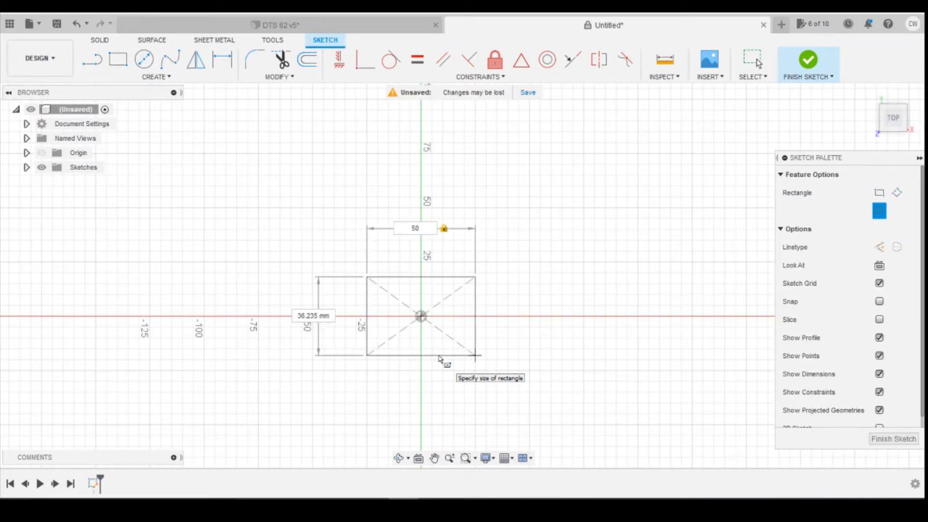
{"action": "key", "text": "Tab"}
{"action": "type", "text": "50"}
{"action": "key", "text": "Return"}
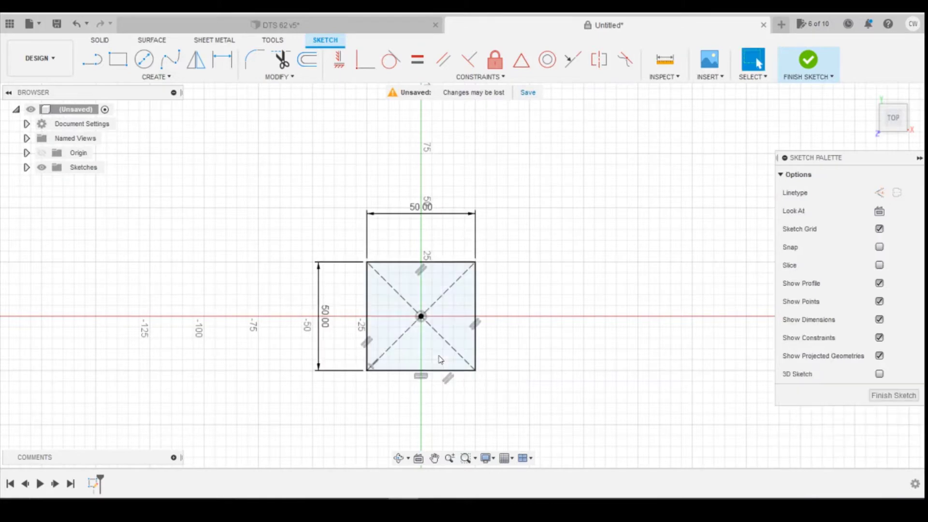
Extrude the square profile 2 mm upward as a new body.
{"action": "right_click", "coordinate": [459, 313]}
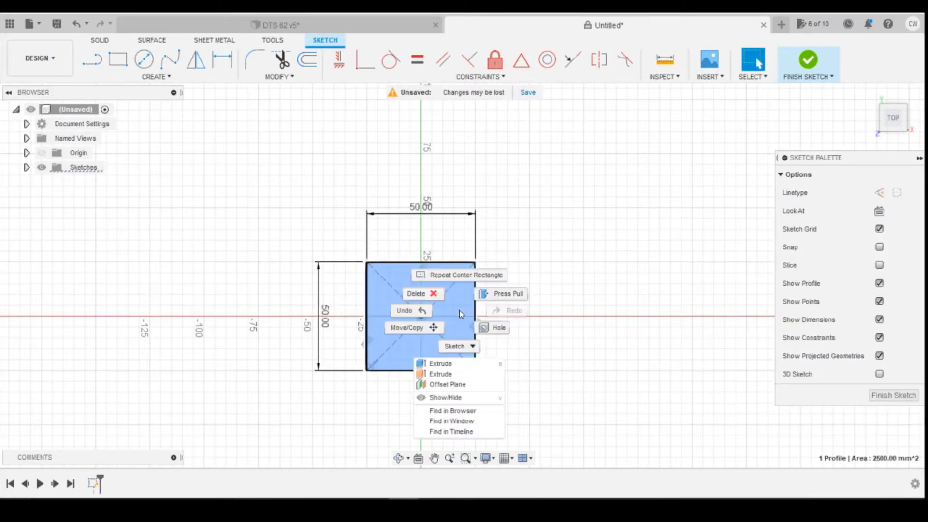
{"action": "left_click", "coordinate": [452, 365]}
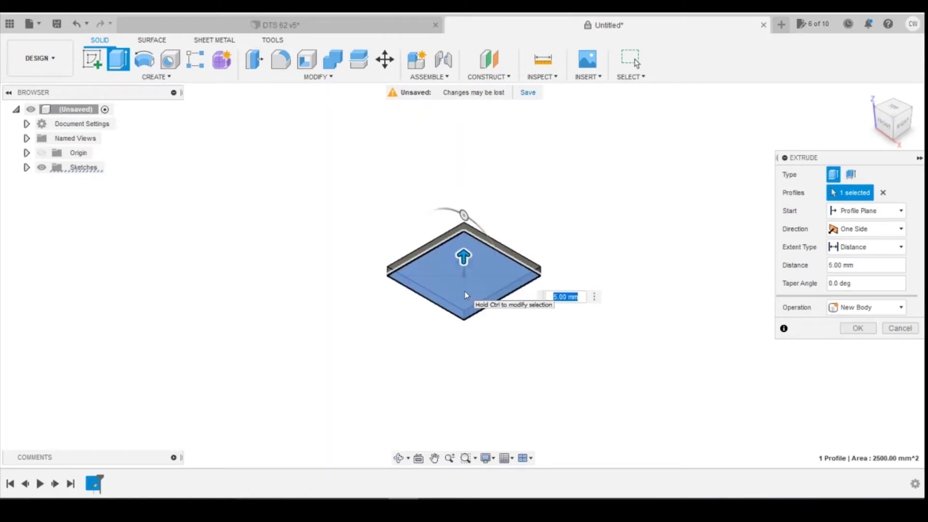
{"action": "type", "text": "2"}
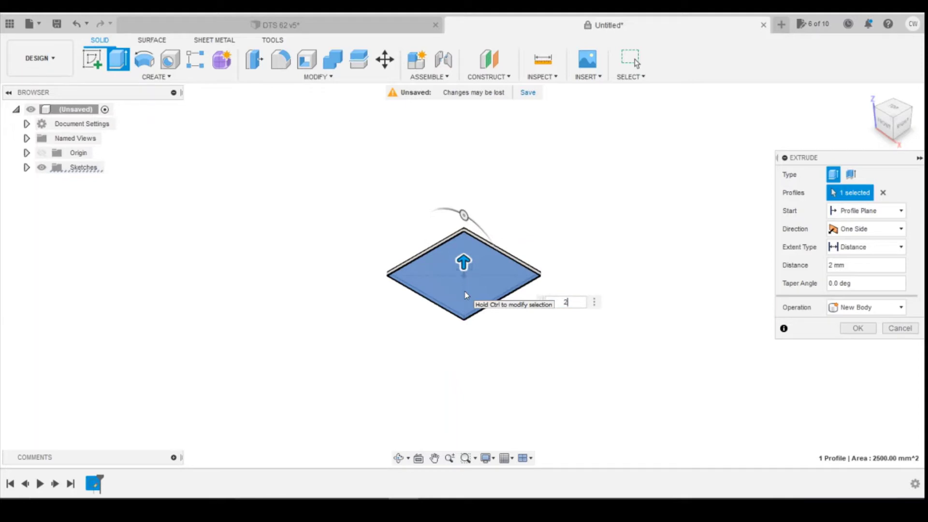
{"action": "key", "text": "Return"}
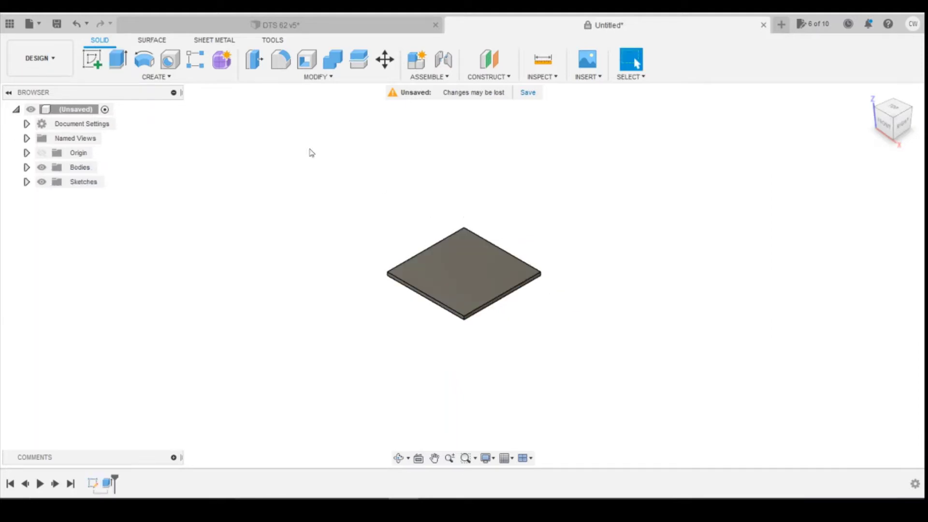
Start a sketch on the plate's top face and draw a vertical center line from its upper edge to its lower edge.
{"action": "left_click", "coordinate": [92, 59]}
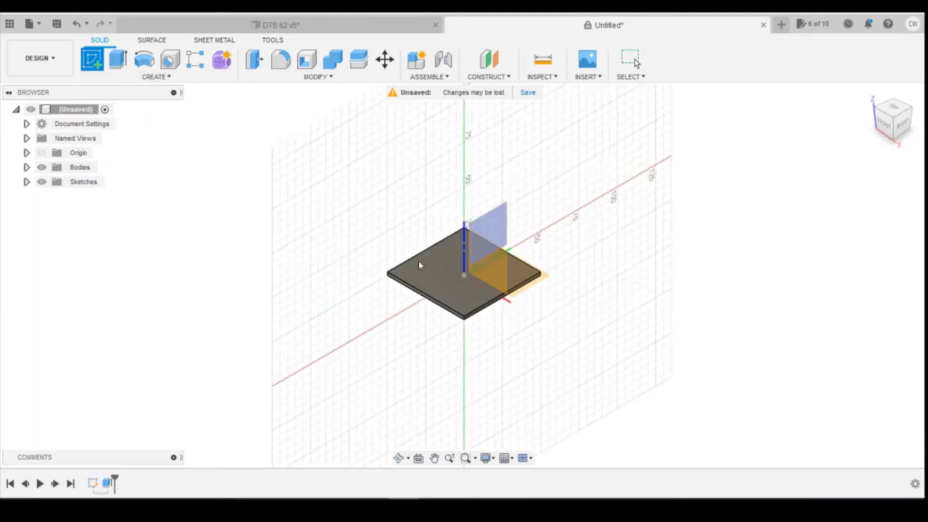
{"action": "left_click", "coordinate": [449, 270]}
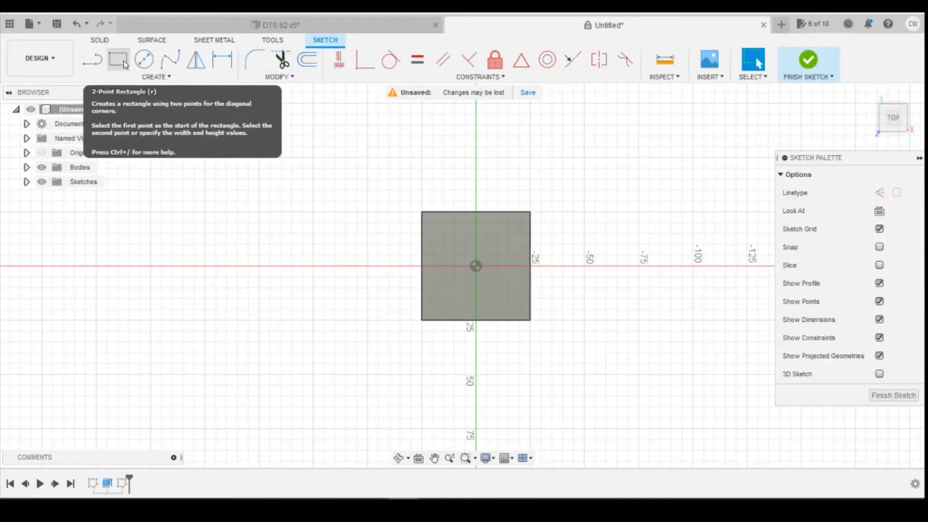
{"action": "key", "text": "l"}
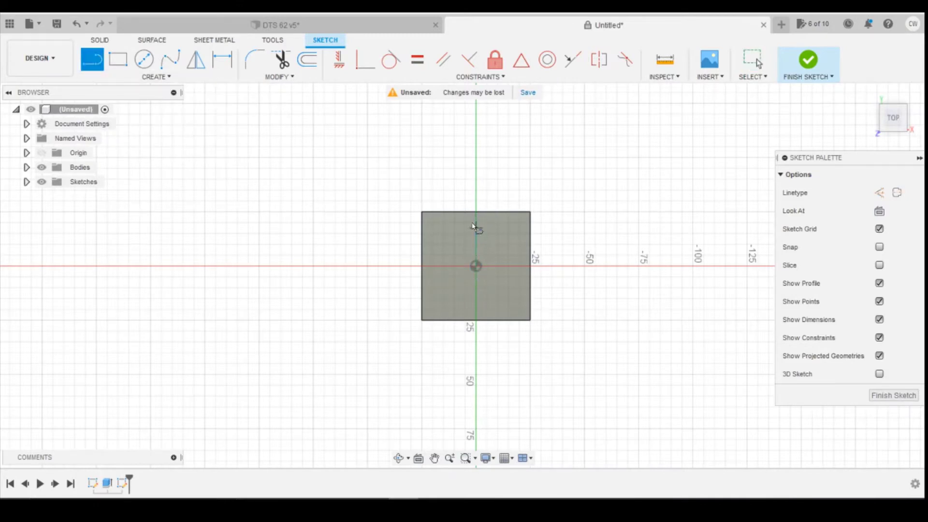
{"action": "left_click", "coordinate": [476, 212]}
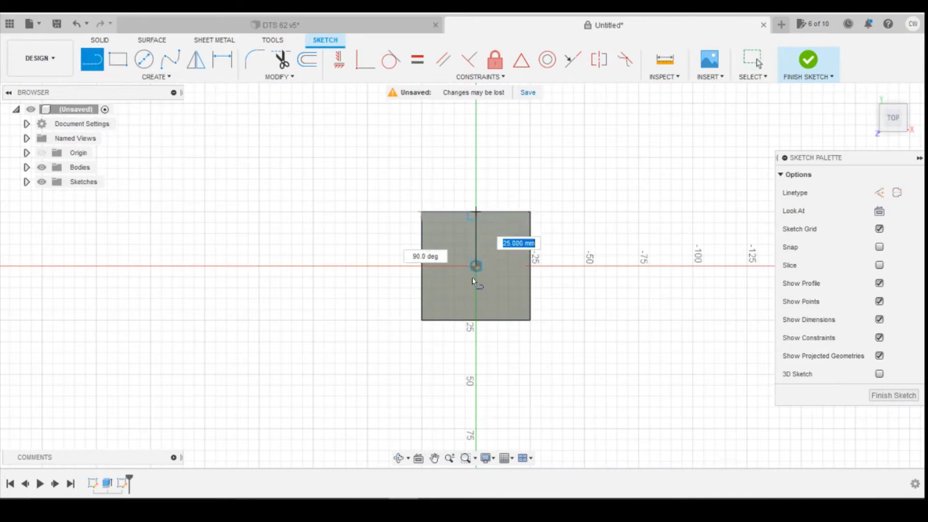
{"action": "double_click", "coordinate": [478, 320]}
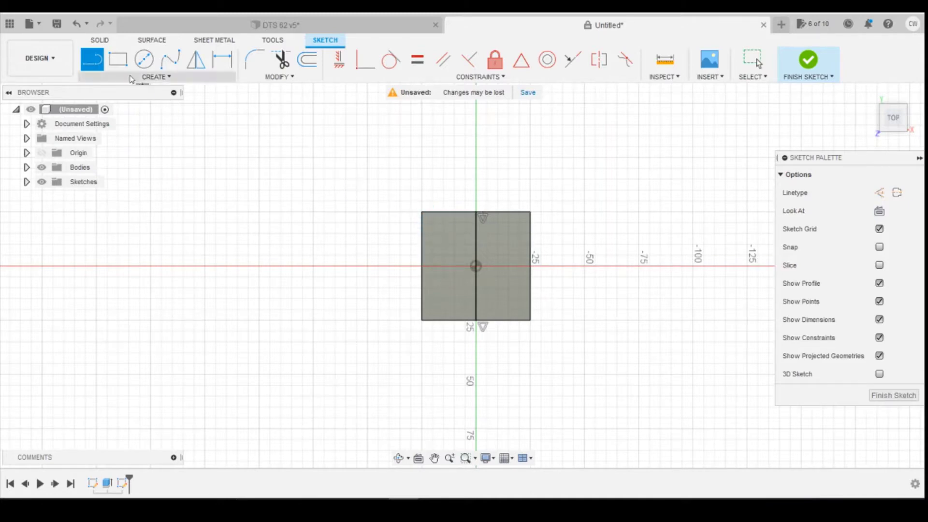
Draw a 0.1 mm high two-point rectangle across the plate's full width, just below its upper edge.
{"action": "left_click", "coordinate": [117, 60]}
{"action": "scroll", "coordinate": [484, 247], "scroll_direction": "up", "scroll_amount": 5}
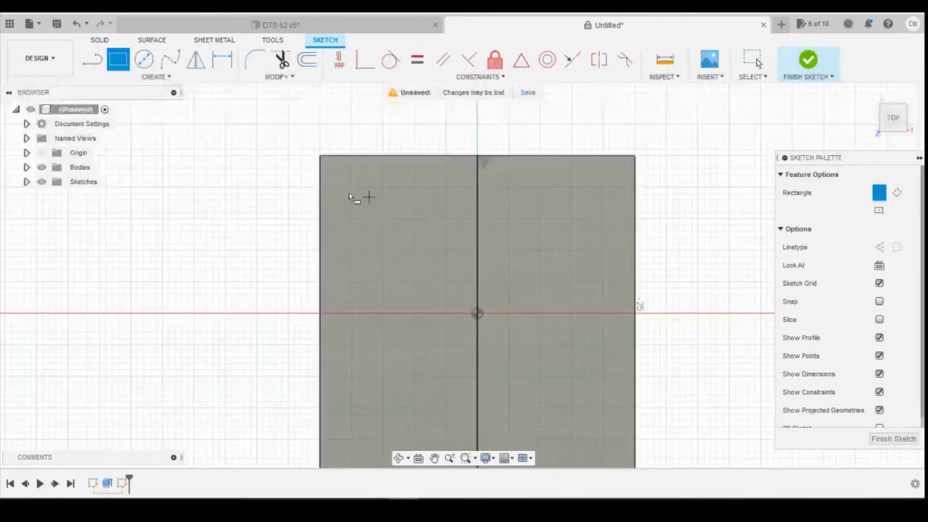
{"action": "left_click", "coordinate": [321, 168]}
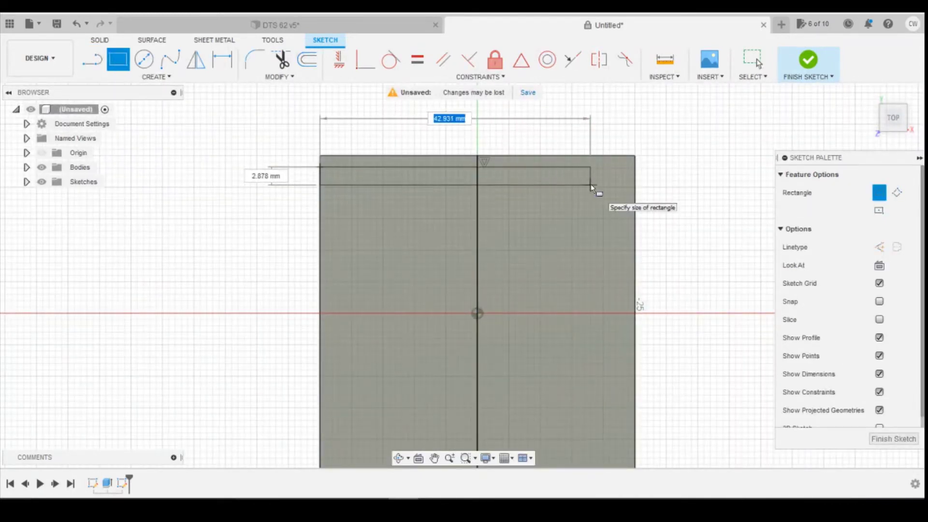
{"action": "key", "text": "Tab"}
{"action": "type", "text": "0"}
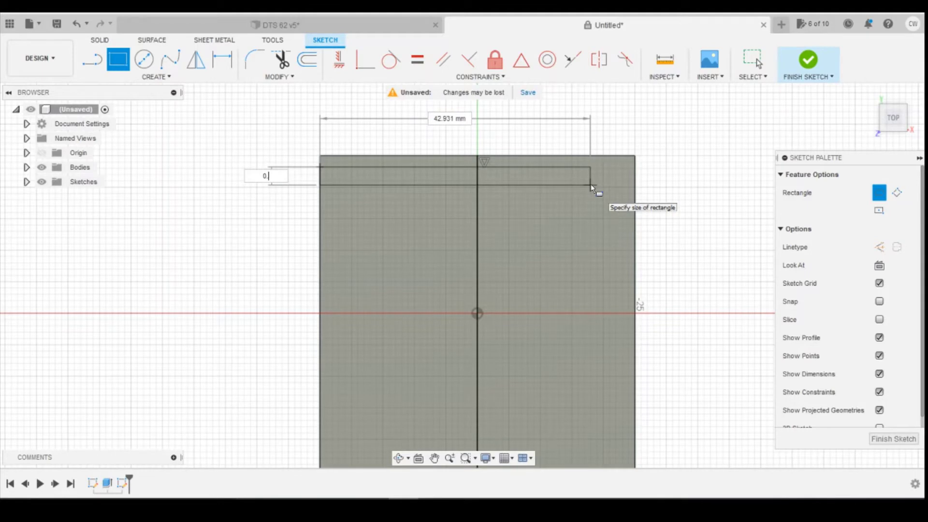
{"action": "type", "text": ".1"}
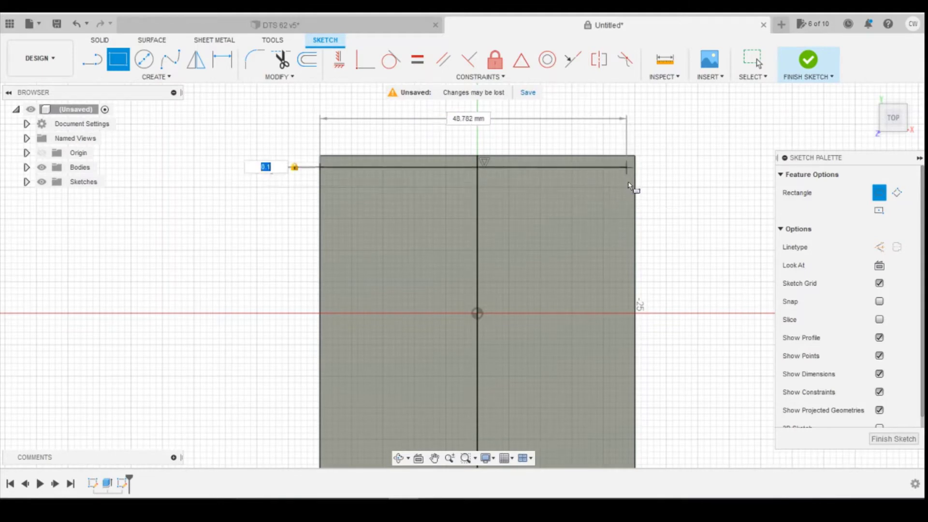
{"action": "scroll", "coordinate": [646, 179], "scroll_direction": "up", "scroll_amount": 3}
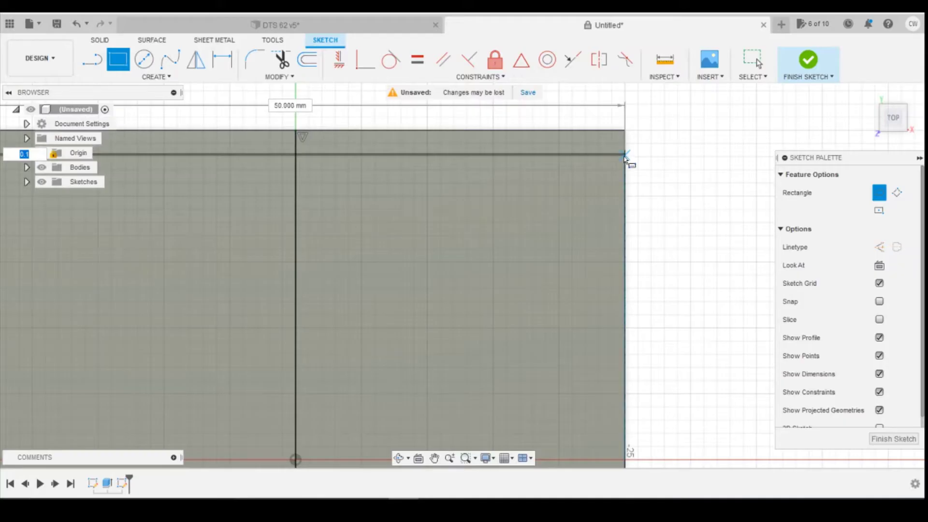
{"action": "scroll", "coordinate": [628, 157], "scroll_direction": "up", "scroll_amount": 4}
{"action": "left_click", "coordinate": [629, 157]}
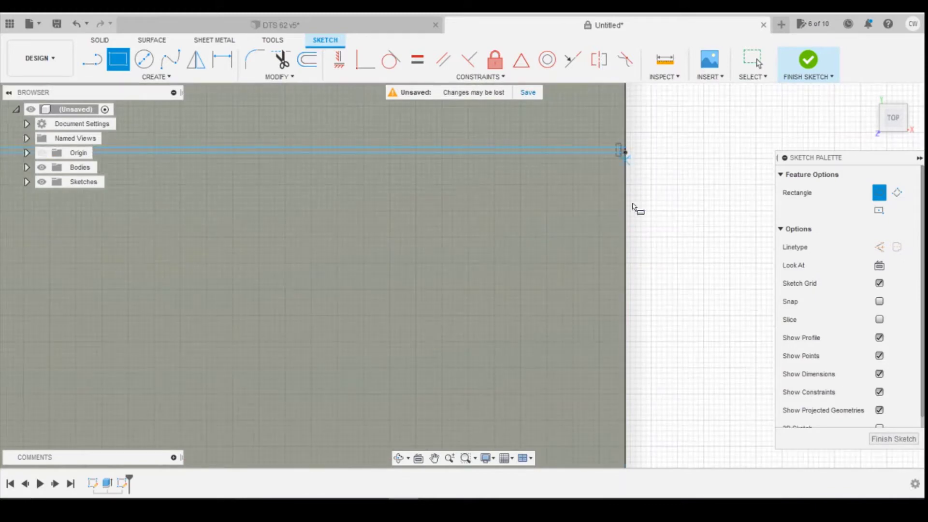
{"action": "scroll", "coordinate": [643, 218], "scroll_direction": "down", "scroll_amount": 5}
{"action": "scroll", "coordinate": [351, 212], "scroll_direction": "up", "scroll_amount": 5}
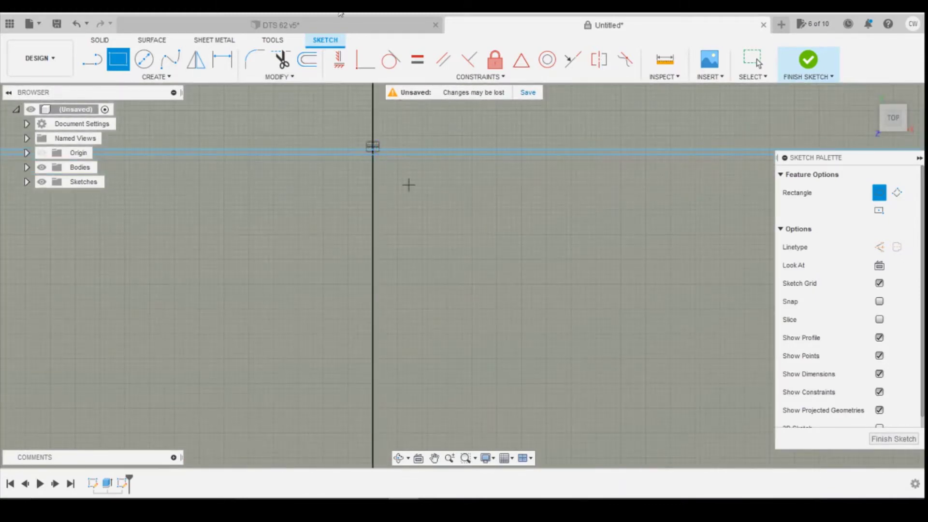
{"action": "scroll", "coordinate": [412, 245], "scroll_direction": "down", "scroll_amount": 2}
{"action": "scroll", "coordinate": [389, 200], "scroll_direction": "up", "scroll_amount": 3}
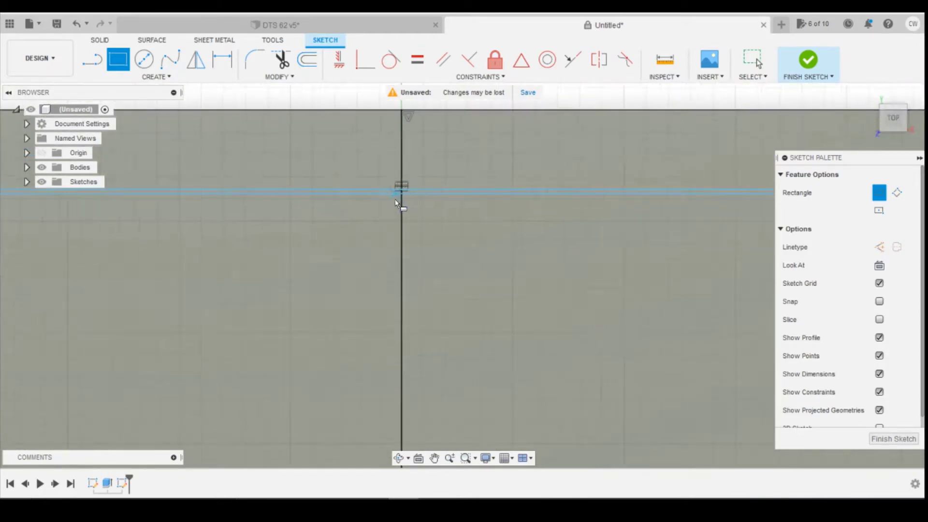
{"action": "key", "text": "Escape"}
Draw a 0.2 mm high two-point rectangle across the plate's full width, just below the 0.1 mm strip.
{"action": "scroll", "coordinate": [488, 317], "scroll_direction": "down", "scroll_amount": 2}
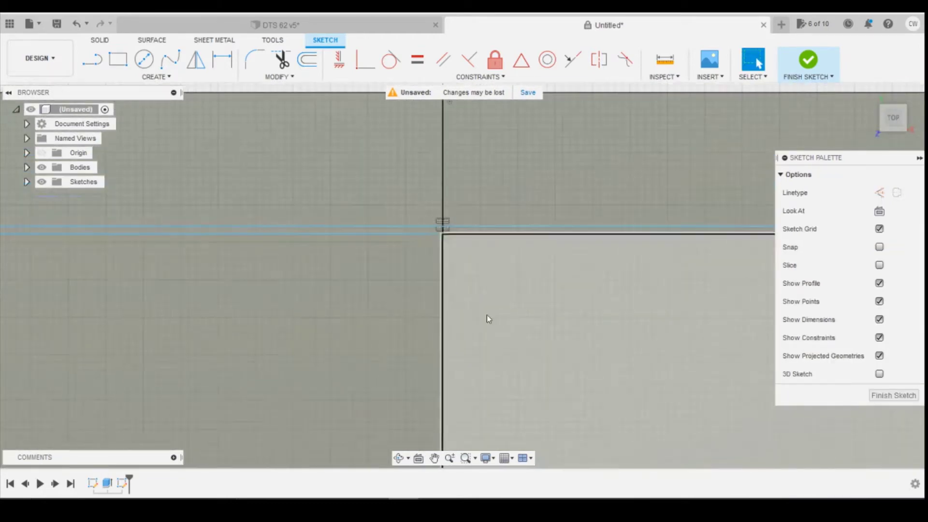
{"action": "scroll", "coordinate": [488, 315], "scroll_direction": "up", "scroll_amount": 3}
{"action": "scroll", "coordinate": [271, 297], "scroll_direction": "up", "scroll_amount": 2}
{"action": "scroll", "coordinate": [214, 290], "scroll_direction": "down", "scroll_amount": 1}
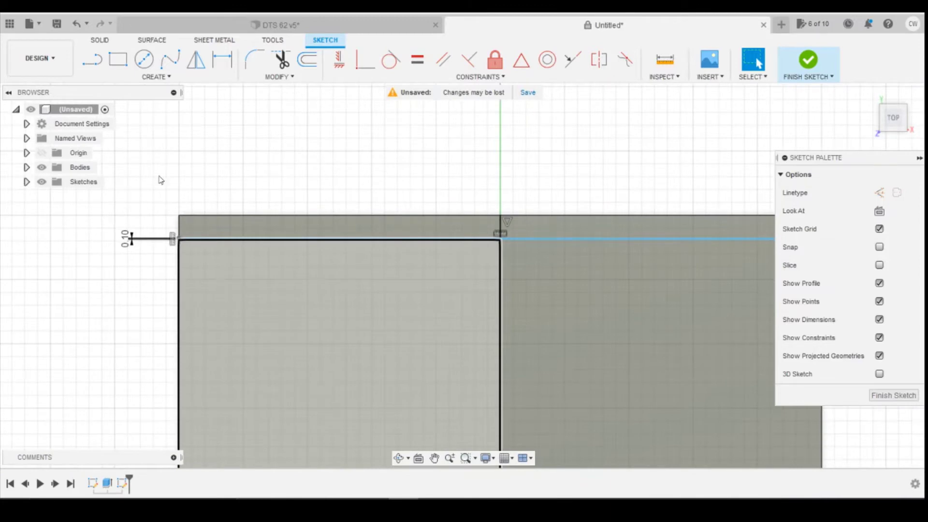
{"action": "key", "text": "r"}
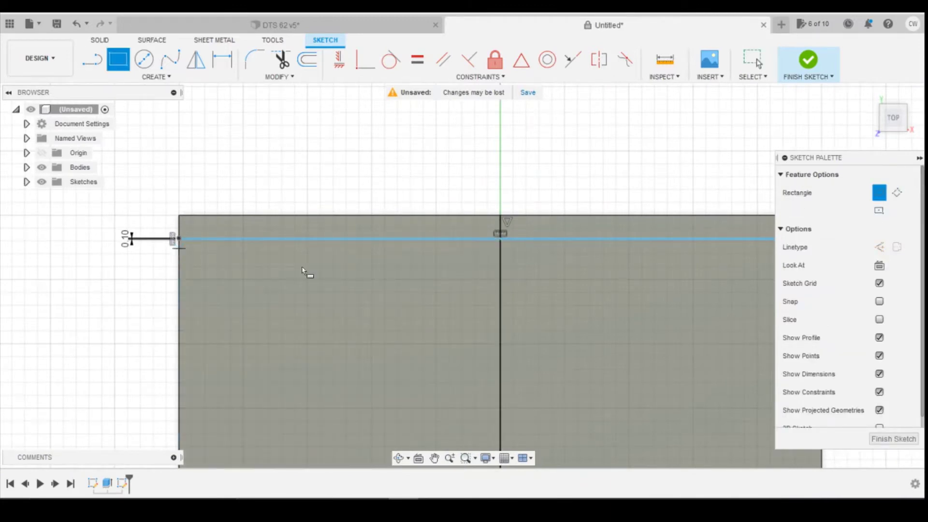
{"action": "left_click", "coordinate": [178, 248]}
{"action": "scroll", "coordinate": [405, 249], "scroll_direction": "up", "scroll_amount": 2}
{"action": "scroll", "coordinate": [416, 249], "scroll_direction": "down", "scroll_amount": 3}
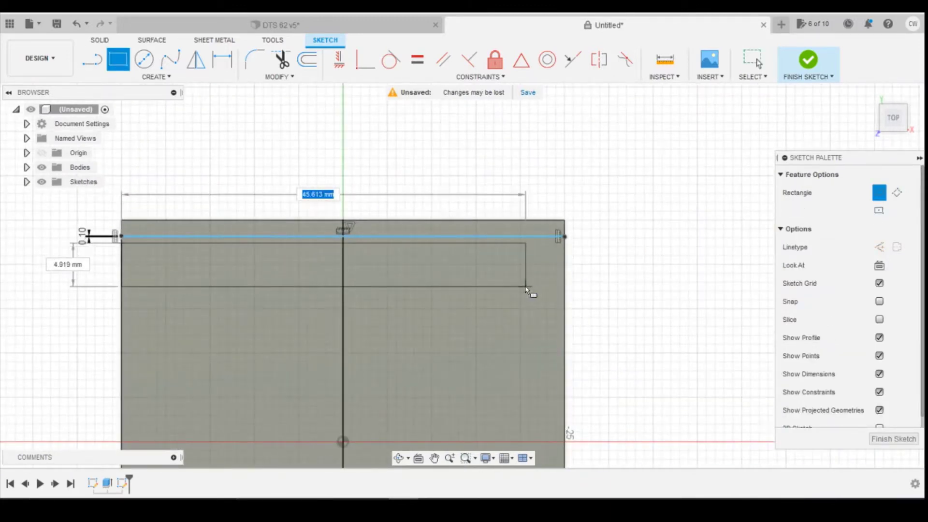
{"action": "key", "text": "Tab"}
{"action": "type", "text": "0"}
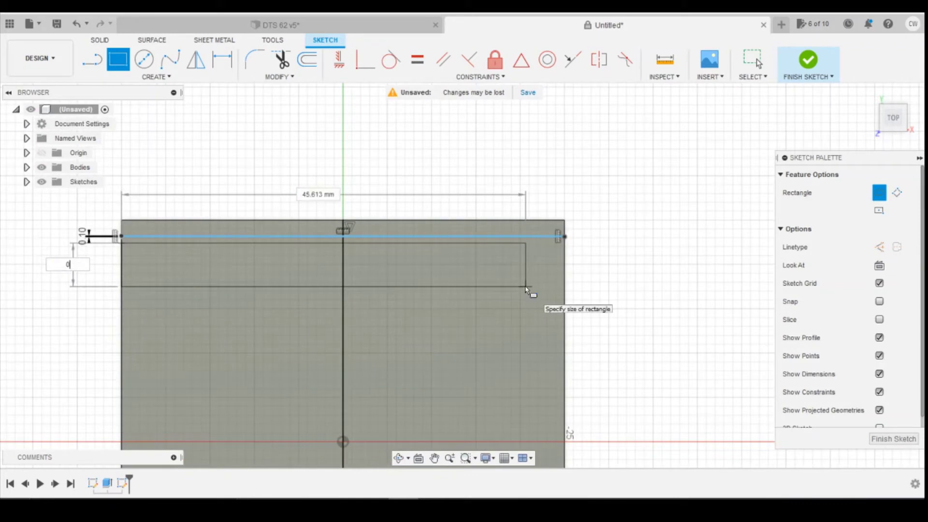
{"action": "type", "text": ".2"}
{"action": "key", "text": "Tab"}
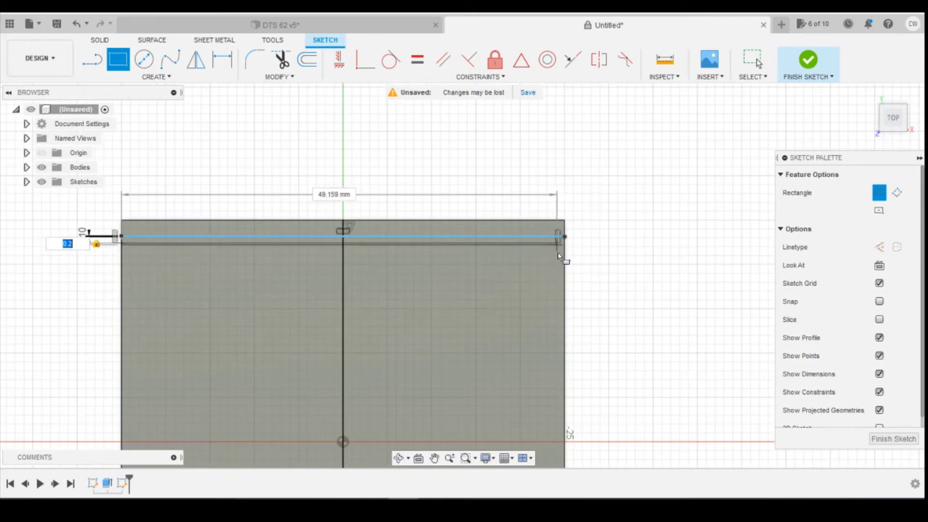
{"action": "left_click", "coordinate": [566, 251]}
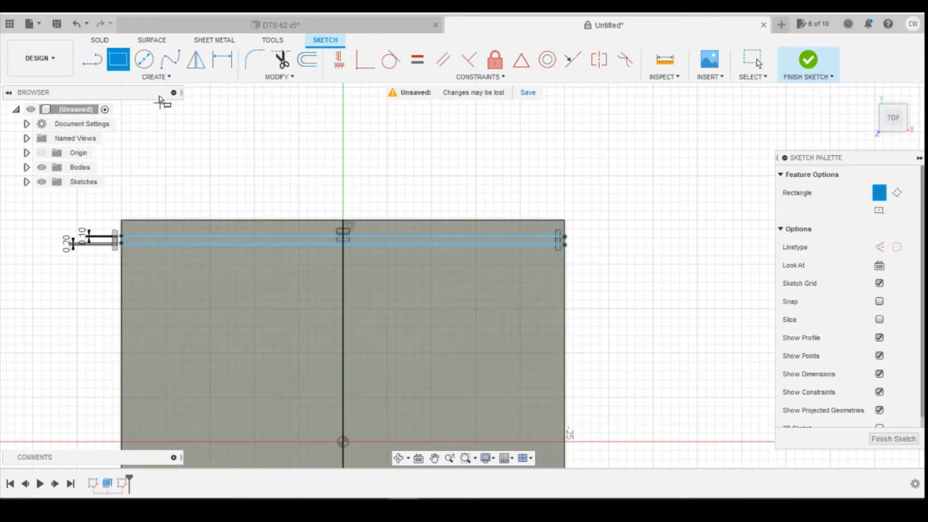
Dimension the vertical spacing between the upper edges of the 0.1 mm and 0.2 mm strips as 10 mm.
{"action": "scroll", "coordinate": [300, 238], "scroll_direction": "up", "scroll_amount": 4}
{"action": "scroll", "coordinate": [383, 224], "scroll_direction": "down", "scroll_amount": 2}
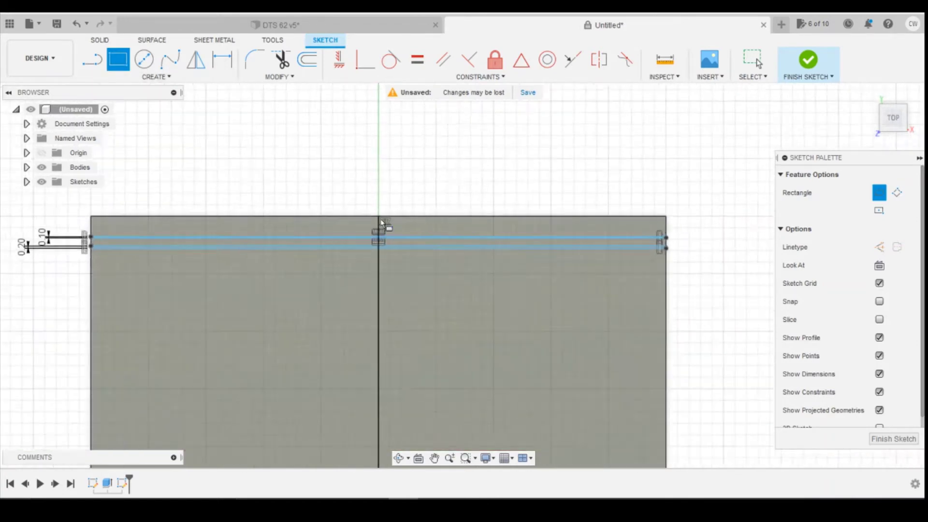
{"action": "scroll", "coordinate": [395, 223], "scroll_direction": "up", "scroll_amount": 2}
{"action": "scroll", "coordinate": [665, 260], "scroll_direction": "down", "scroll_amount": 3}
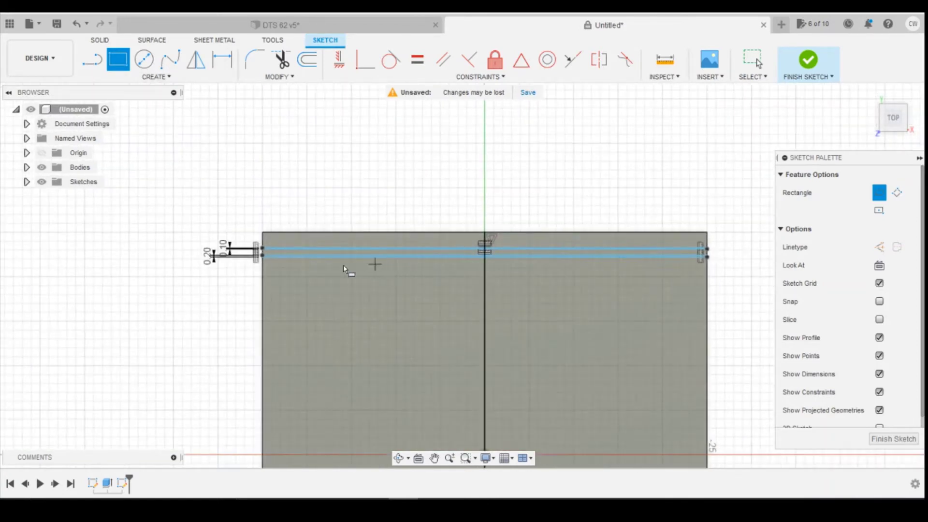
{"action": "scroll", "coordinate": [320, 268], "scroll_direction": "up", "scroll_amount": 4}
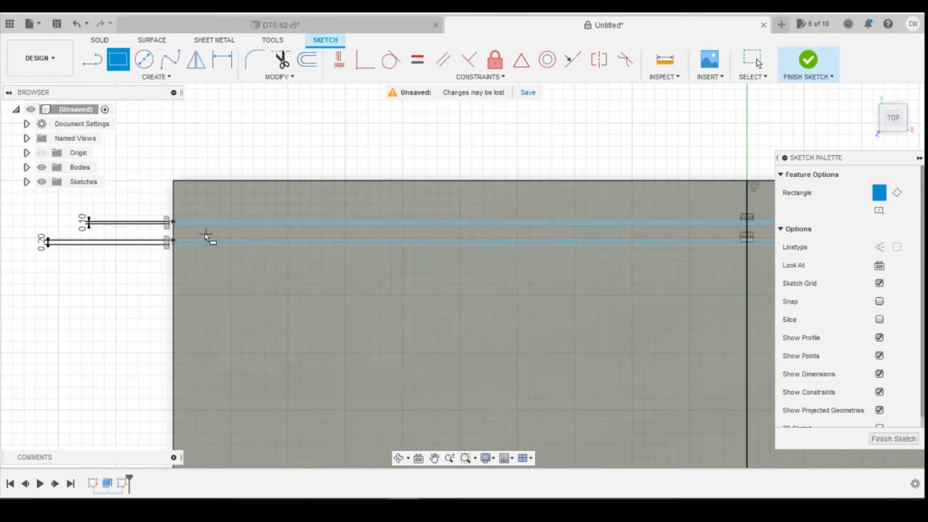
{"action": "key", "text": "d"}
{"action": "scroll", "coordinate": [173, 231], "scroll_direction": "up", "scroll_amount": 1}
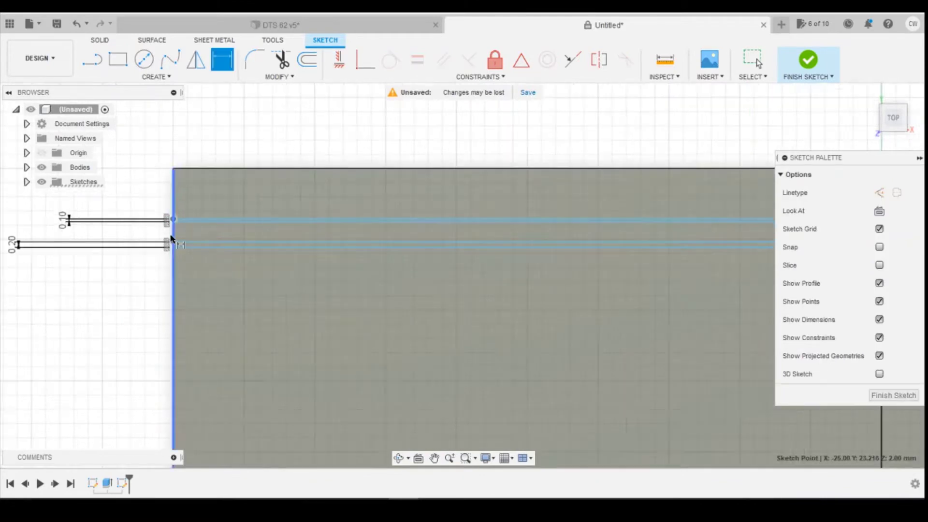
{"action": "left_click", "coordinate": [172, 243]}
{"action": "left_click", "coordinate": [98, 229]}
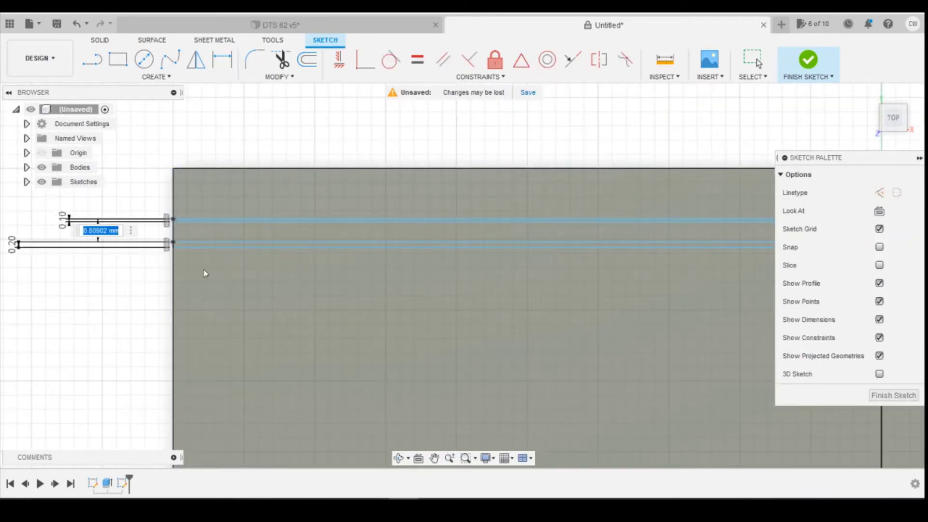
{"action": "type", "text": "10"}
{"action": "key", "text": "Return"}
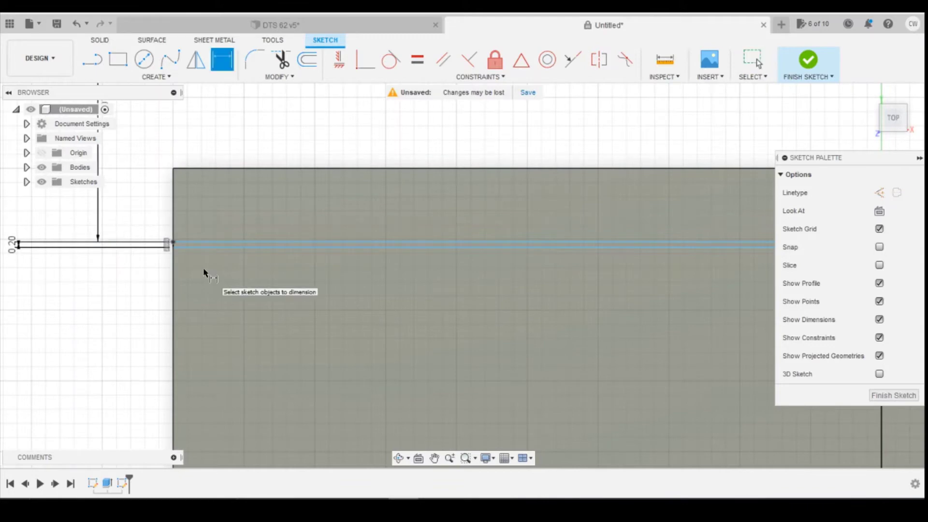
Set the spacing between the 0.1 mm and 0.2 mm strips to 1 mm.
{"action": "scroll", "coordinate": [204, 272], "scroll_direction": "down", "scroll_amount": 4}
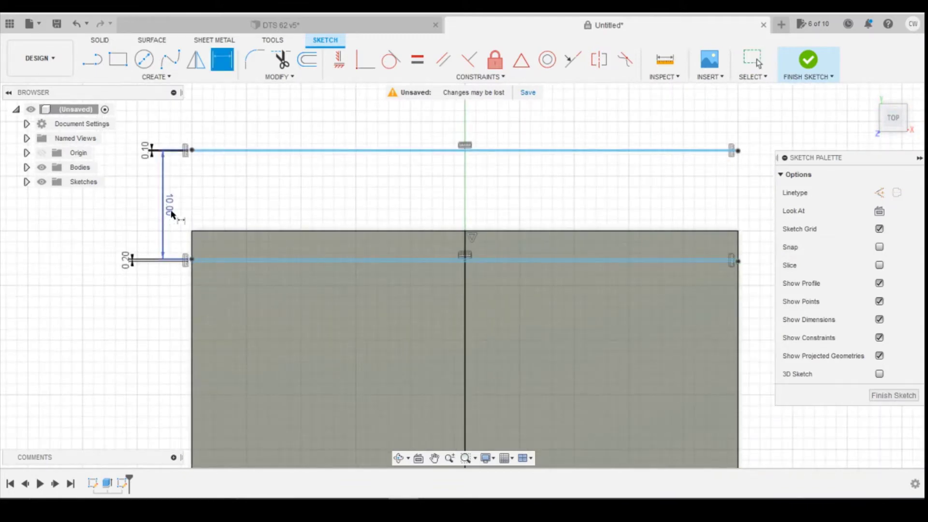
{"action": "double_click", "coordinate": [168, 206]}
{"action": "type", "text": "1"}
{"action": "key", "text": "Return"}
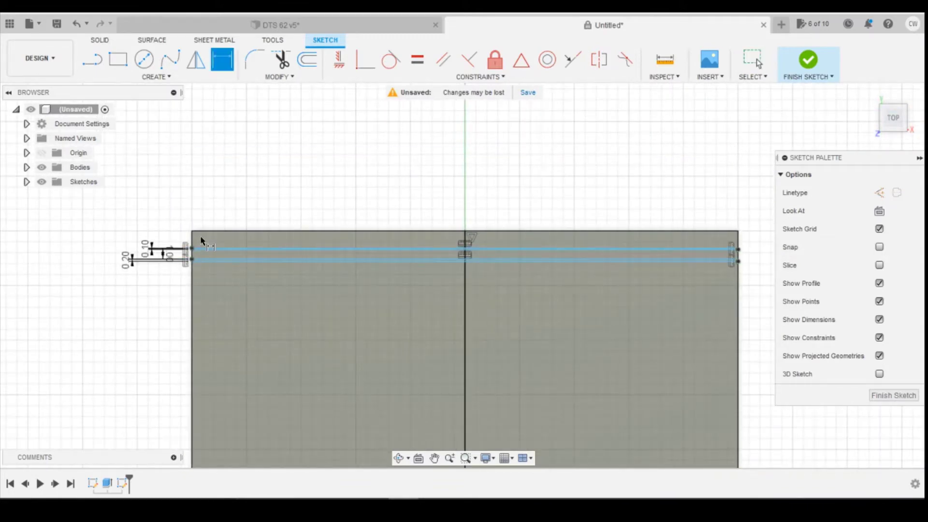
Dimension the distance from the plate's upper corner to the 0.1 mm strip's upper edge as 1 mm.
{"action": "scroll", "coordinate": [188, 232], "scroll_direction": "up", "scroll_amount": 3}
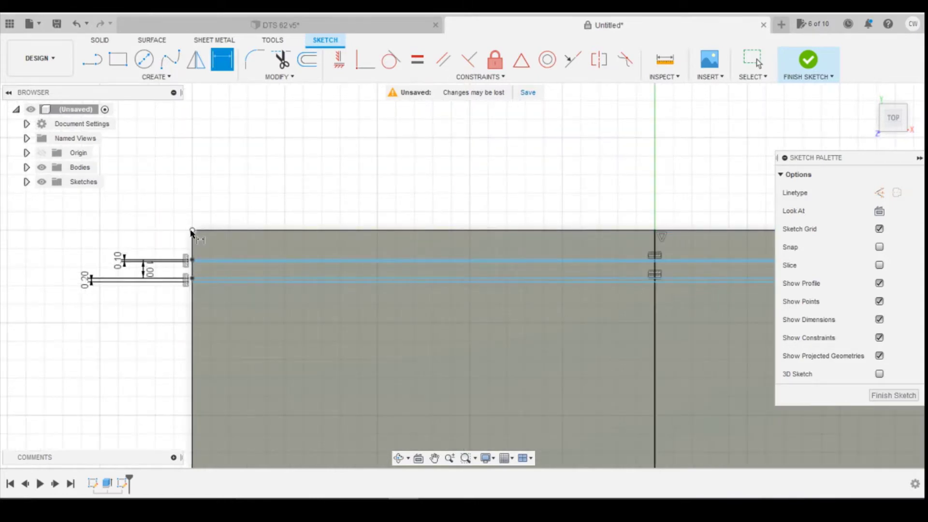
{"action": "left_click", "coordinate": [193, 262]}
{"action": "left_click", "coordinate": [192, 230]}
{"action": "left_click", "coordinate": [177, 242]}
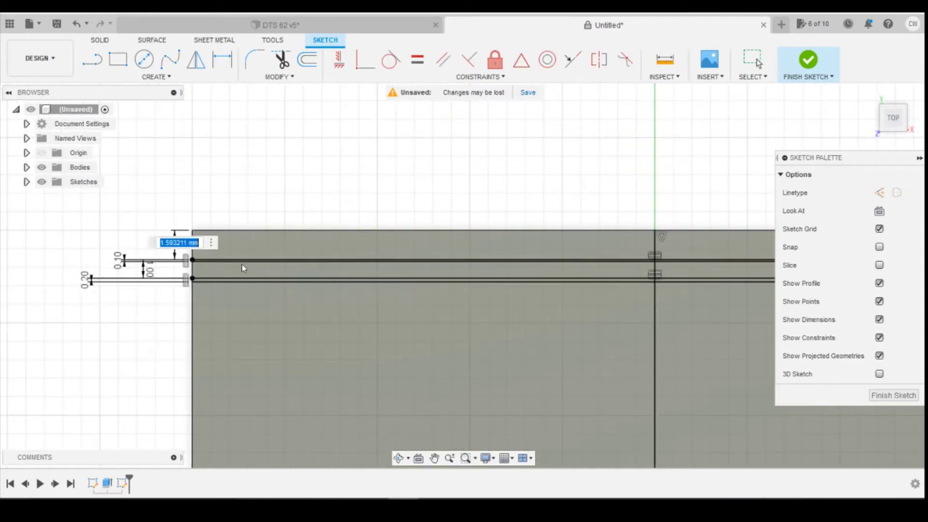
{"action": "type", "text": "1"}
{"action": "key", "text": "Return"}
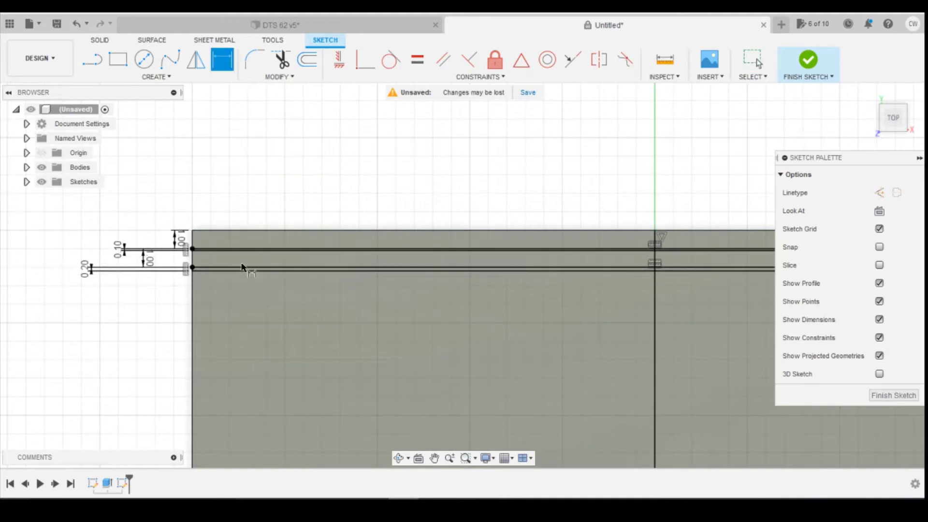
{"action": "key", "text": "Escape"}
{"action": "scroll", "coordinate": [309, 266], "scroll_direction": "up", "scroll_amount": 1}
{"action": "scroll", "coordinate": [280, 234], "scroll_direction": "down", "scroll_amount": 3}
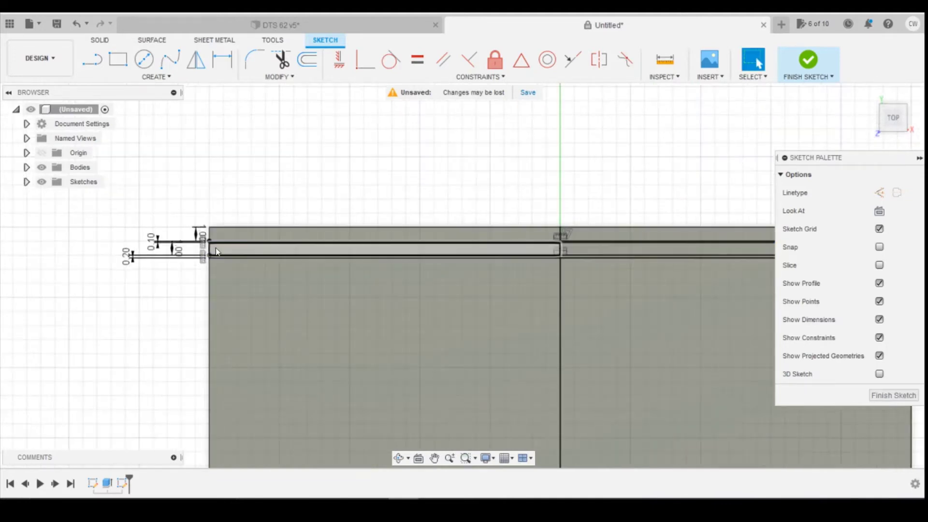
{"action": "scroll", "coordinate": [213, 256], "scroll_direction": "up", "scroll_amount": 3}
{"action": "scroll", "coordinate": [214, 256], "scroll_direction": "down", "scroll_amount": 3}
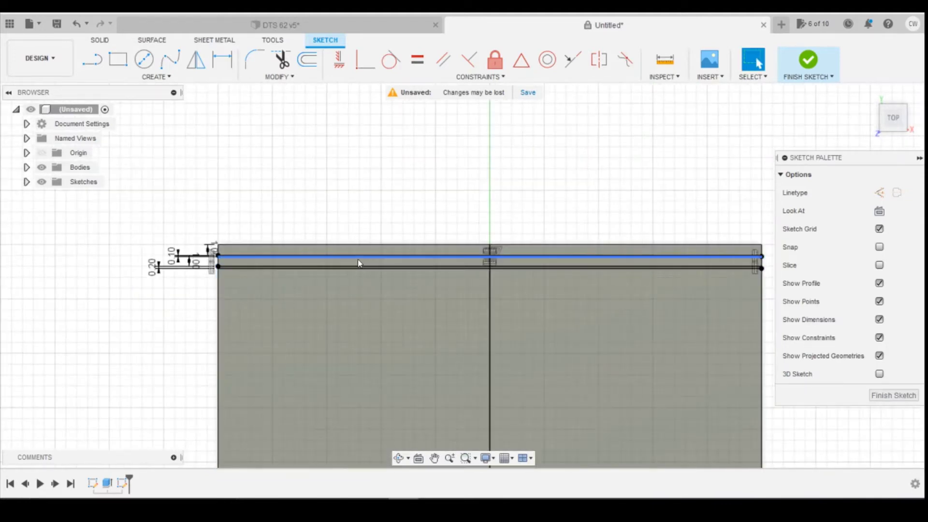
{"action": "left_click", "coordinate": [117, 59]}
{"action": "left_click", "coordinate": [217, 280]}
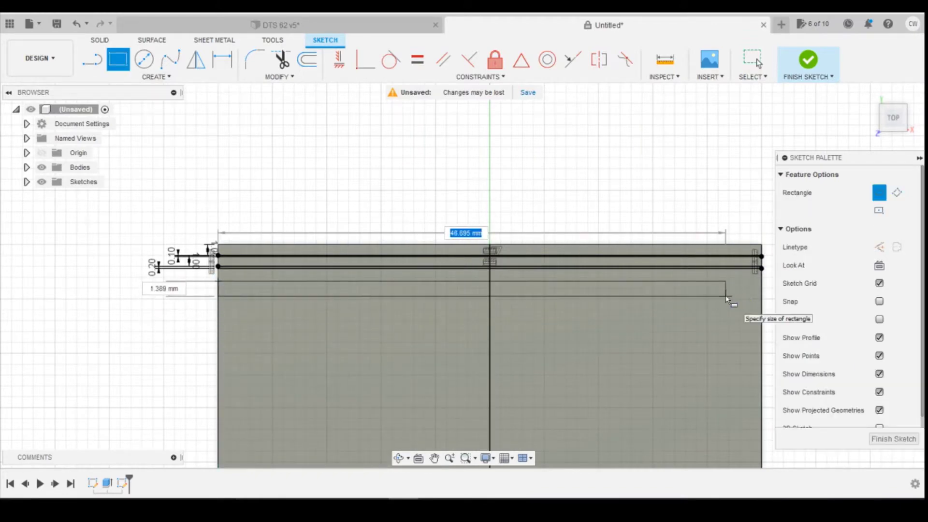
{"action": "type", "text": "0.3"}
{"action": "key", "text": "Tab"}
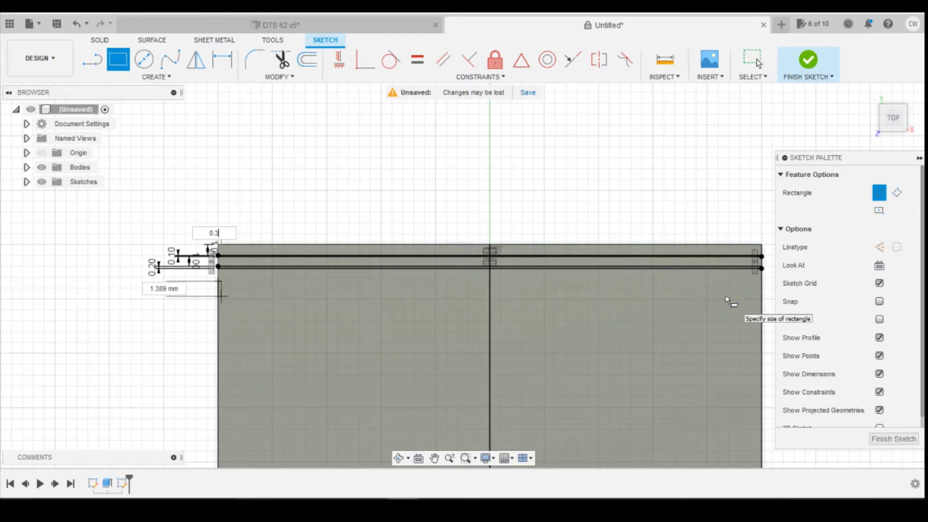
{"action": "key", "text": "Return"}
Draw a 0.3 mm high two-point rectangle across the plate's full width, just below the 0.2 mm strip.
{"action": "left_click", "coordinate": [118, 59]}
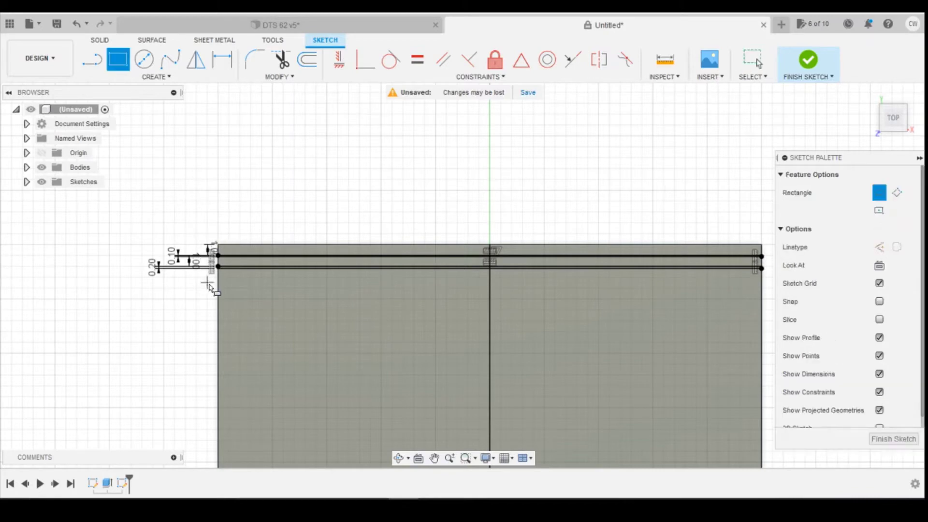
{"action": "left_click", "coordinate": [218, 279]}
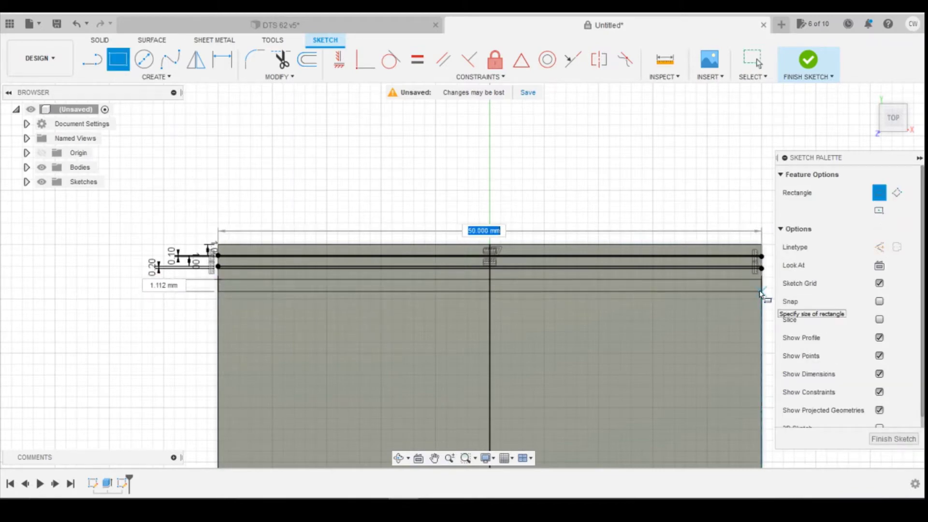
{"action": "key", "text": "Tab"}
{"action": "type", "text": "0.2"}
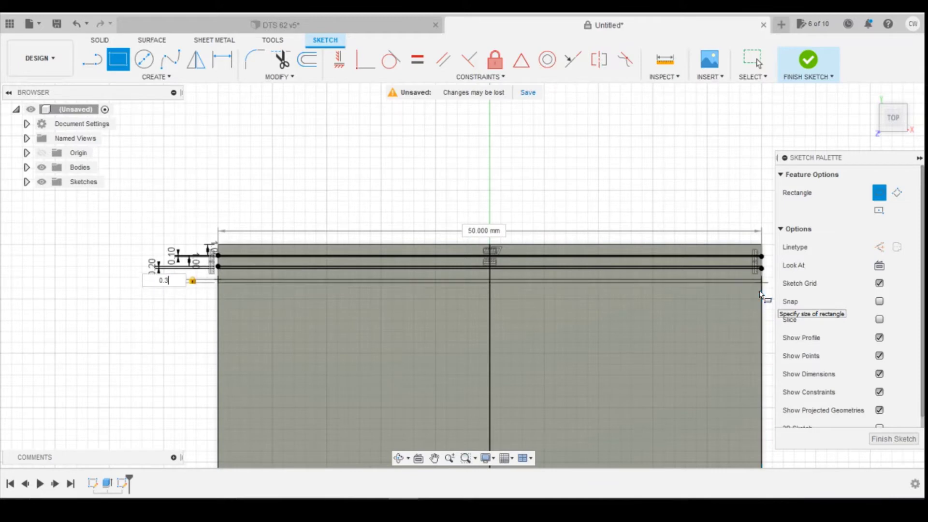
{"action": "key", "text": "Return"}
{"action": "key", "text": "Escape"}
{"action": "scroll", "coordinate": [400, 232], "scroll_direction": "up", "scroll_amount": 3}
{"action": "left_click", "coordinate": [507, 311]}
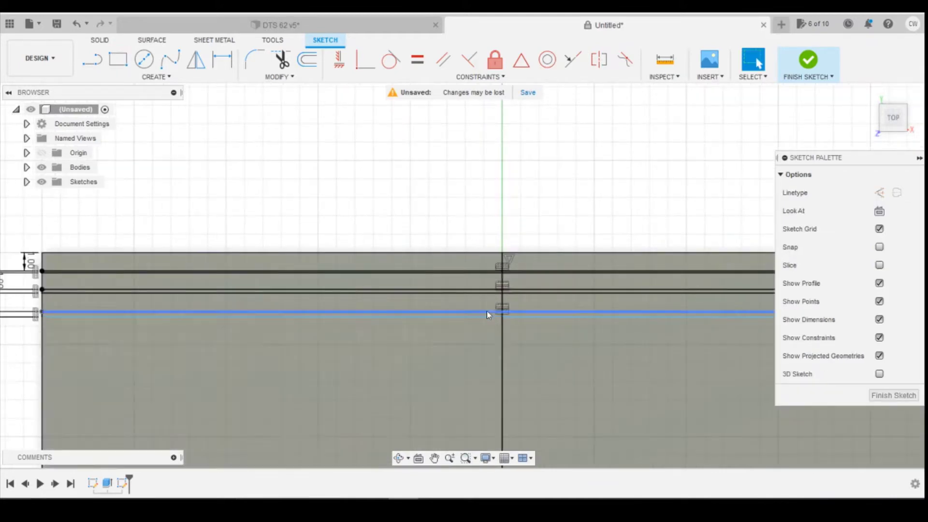
Dimension the gap between the 0.2 mm strip's lower edge and the 0.3 mm strip's upper edge, keeping the spacing as drawn.
{"action": "scroll", "coordinate": [164, 322], "scroll_direction": "down", "scroll_amount": 3}
{"action": "scroll", "coordinate": [167, 320], "scroll_direction": "up", "scroll_amount": 3}
{"action": "key", "text": "d"}
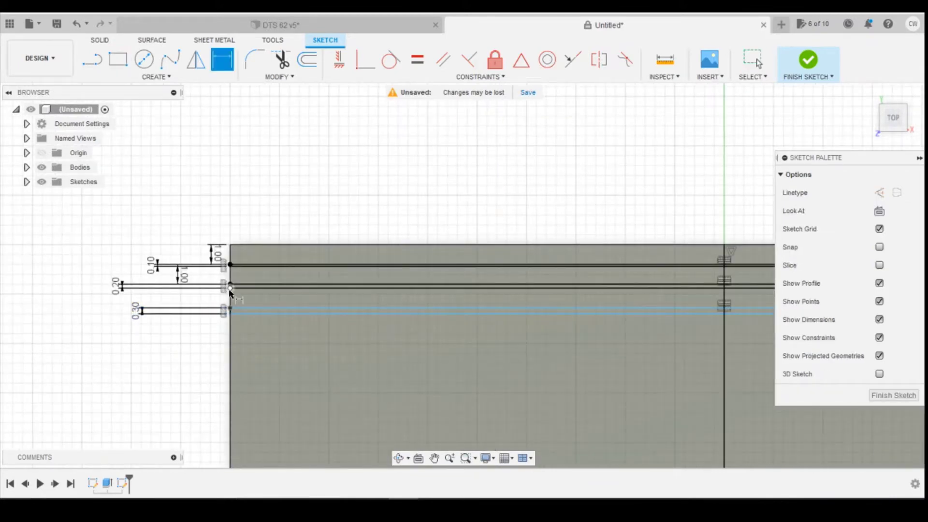
{"action": "left_click", "coordinate": [231, 286]}
{"action": "left_click", "coordinate": [233, 309]}
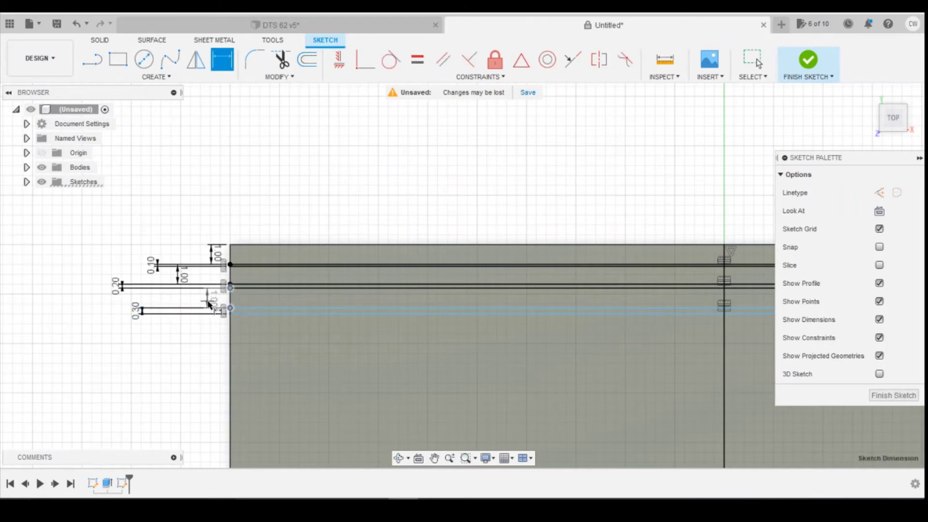
{"action": "left_click", "coordinate": [209, 301]}
{"action": "key", "text": "Return"}
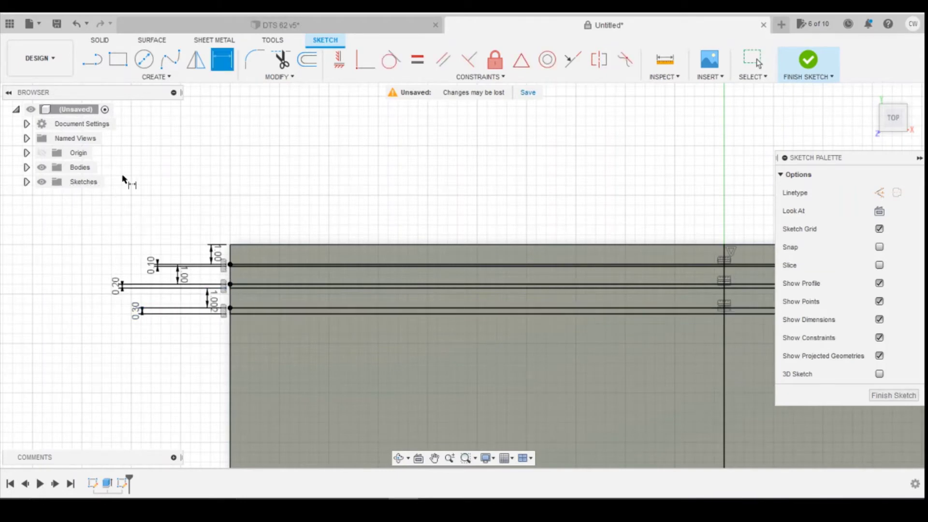
Draw a 50 mm wide, 0.4 mm high two-point rectangle from the plate's left edge, just below the 0.3 mm strip.
{"action": "left_click", "coordinate": [113, 61]}
{"action": "scroll", "coordinate": [216, 435], "scroll_direction": "down", "scroll_amount": 3}
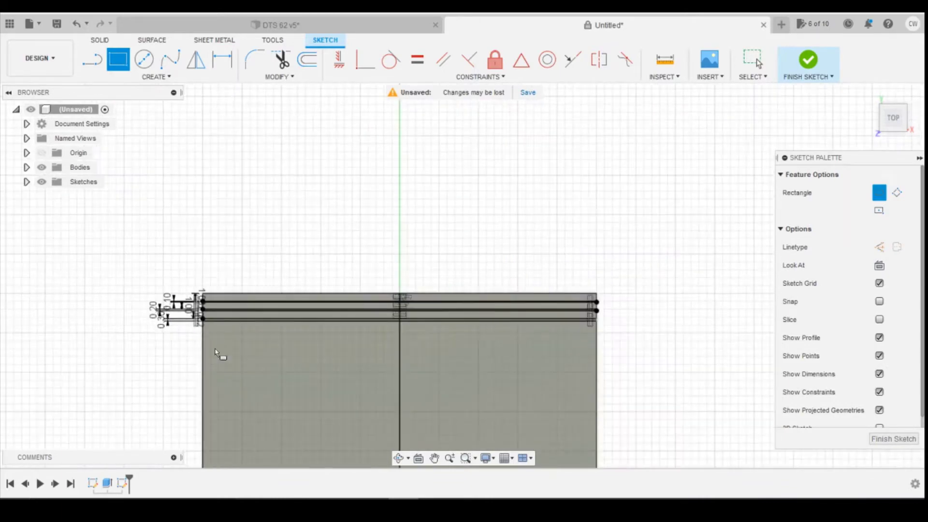
{"action": "left_click", "coordinate": [184, 305]}
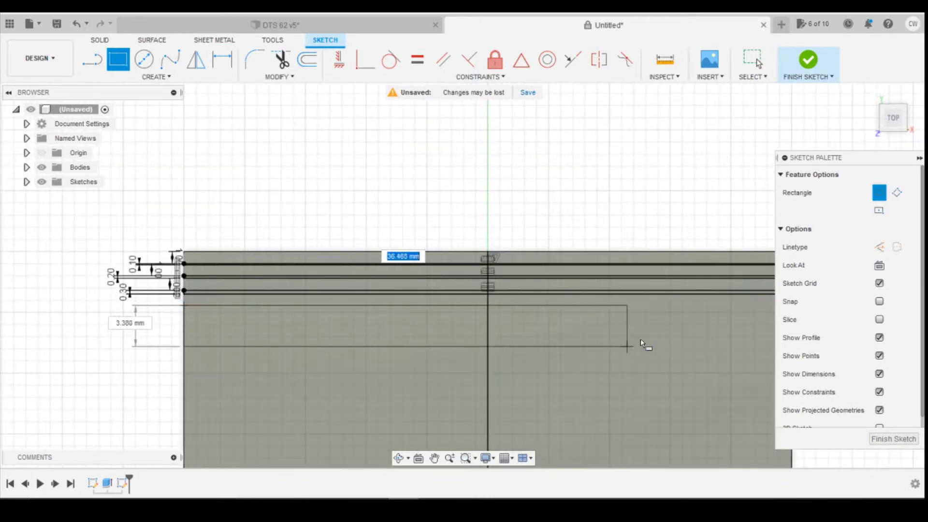
{"action": "scroll", "coordinate": [491, 357], "scroll_direction": "down", "scroll_amount": 2}
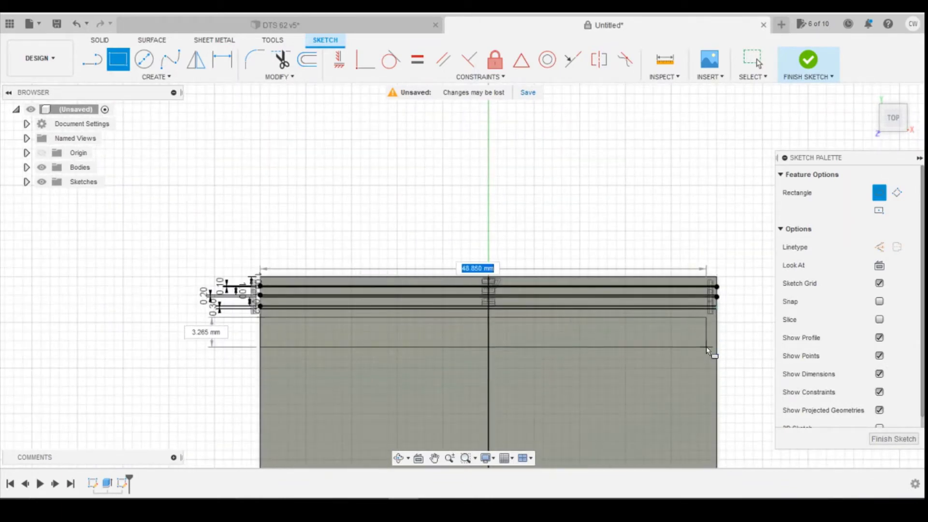
{"action": "type", "text": "0.450"}
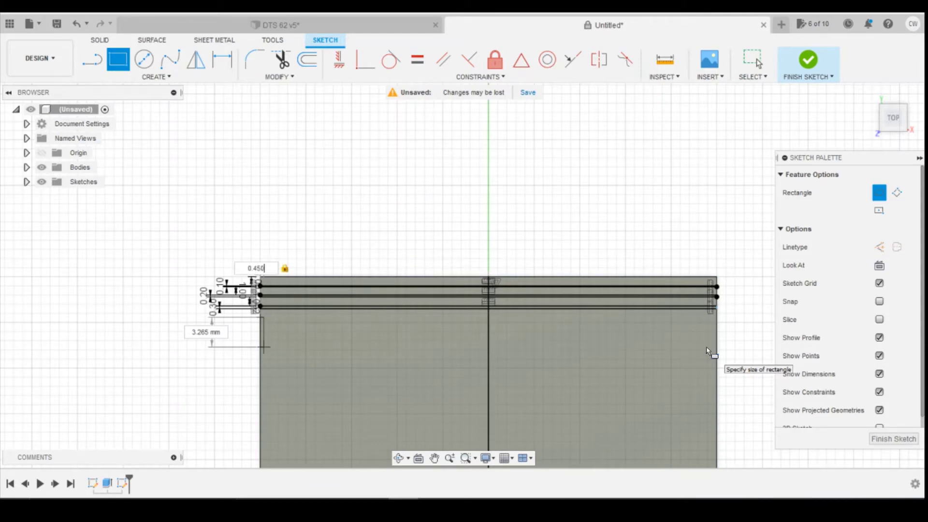
{"action": "key", "text": "BackSpace"}
{"action": "type", "text": "0"}
{"action": "key", "text": "Tab"}
{"action": "type", "text": "0.4"}
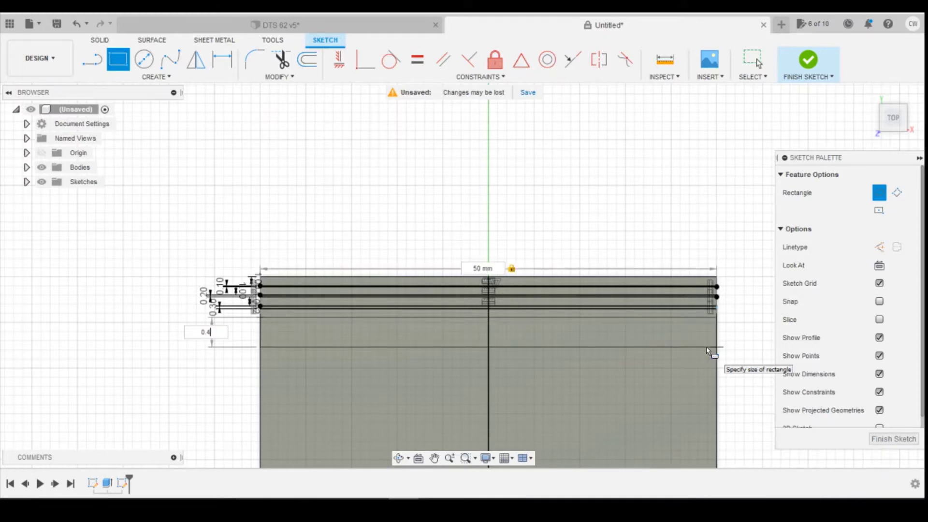
{"action": "key", "text": "Return"}
{"action": "scroll", "coordinate": [427, 337], "scroll_direction": "up", "scroll_amount": 3}
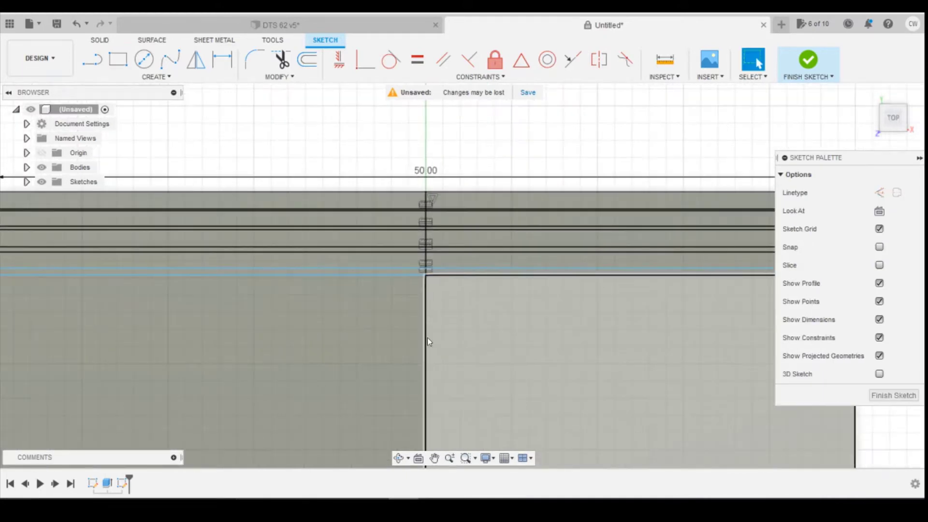
{"action": "scroll", "coordinate": [427, 337], "scroll_direction": "down", "scroll_amount": 3}
{"action": "scroll", "coordinate": [271, 348], "scroll_direction": "up", "scroll_amount": 5}
{"action": "key", "text": "d"}
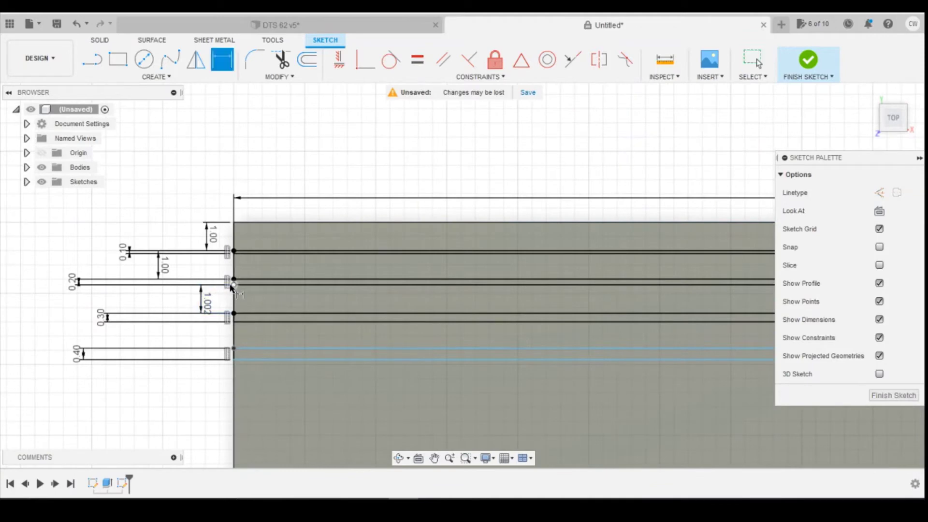
{"action": "left_click", "coordinate": [233, 284]}
{"action": "left_click", "coordinate": [234, 313]}
{"action": "key", "text": "Escape"}
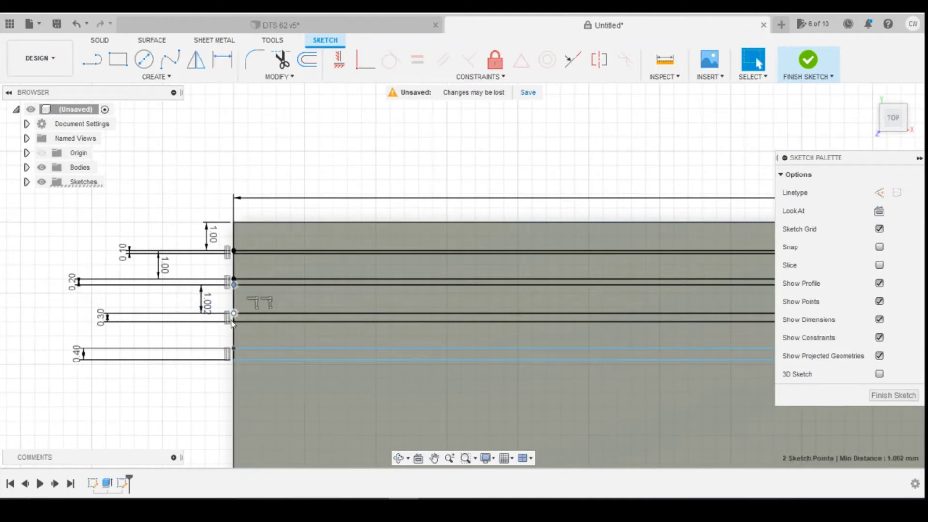
{"action": "key", "text": "d"}
{"action": "left_click", "coordinate": [234, 321]}
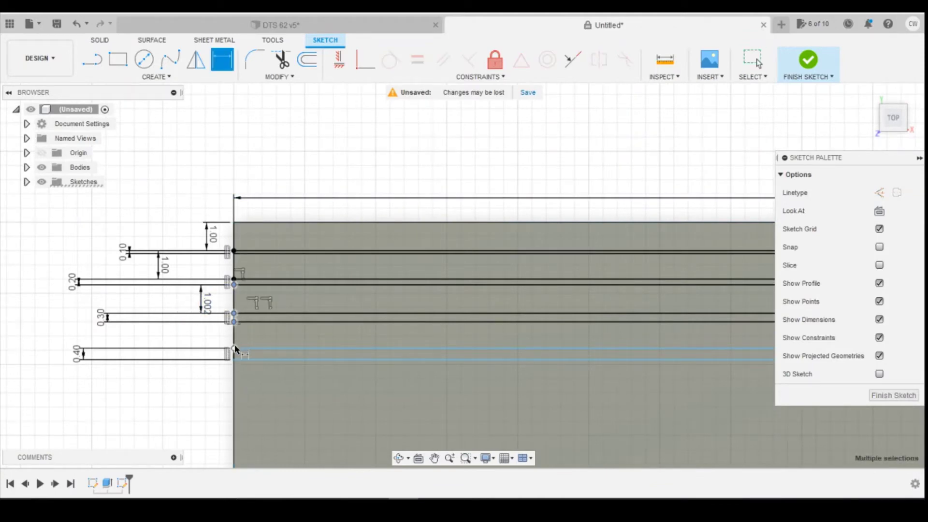
{"action": "left_click", "coordinate": [233, 348]}
{"action": "key", "text": "Escape"}
Dimension the gap between the 0.3 mm strip's lower edge and the 0.4 mm strip's upper edge as 1 mm.
{"action": "key", "text": "d"}
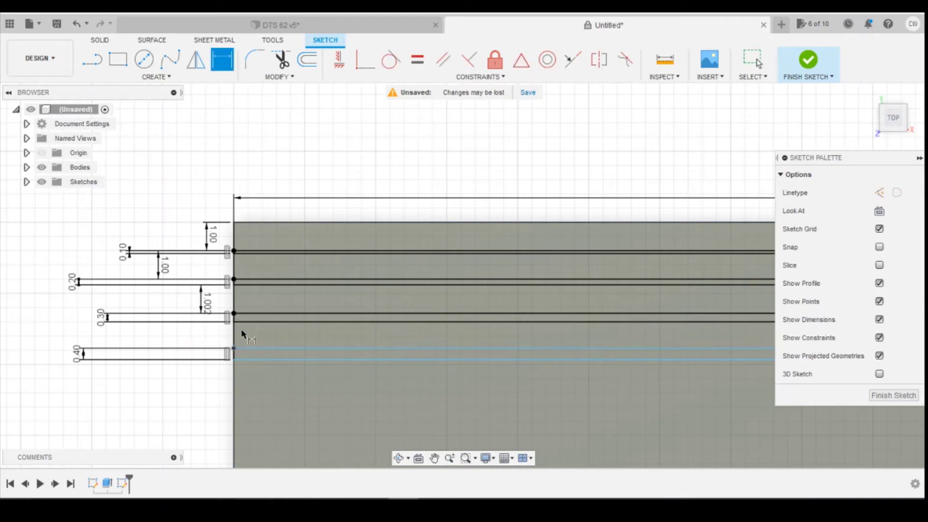
{"action": "left_click", "coordinate": [234, 321]}
{"action": "left_click", "coordinate": [234, 348]}
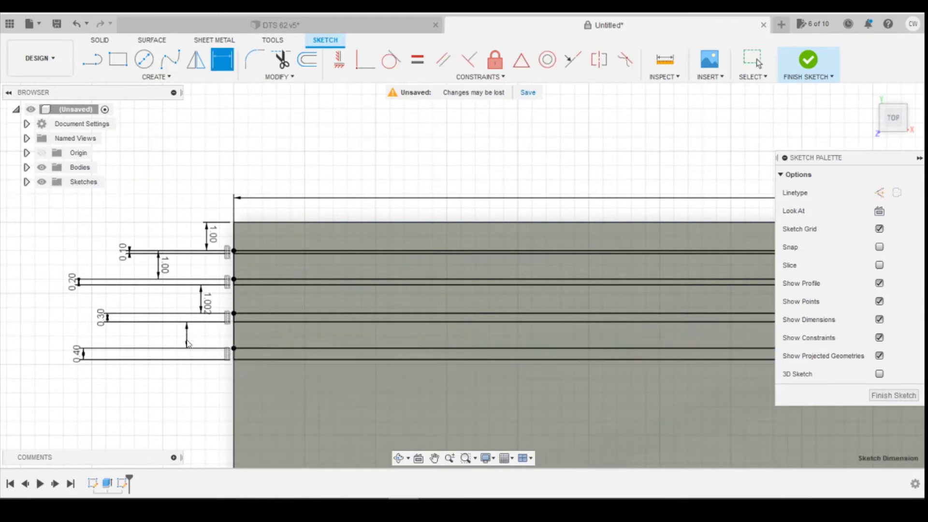
{"action": "left_click", "coordinate": [188, 340]}
{"action": "type", "text": "1"}
{"action": "key", "text": "Return"}
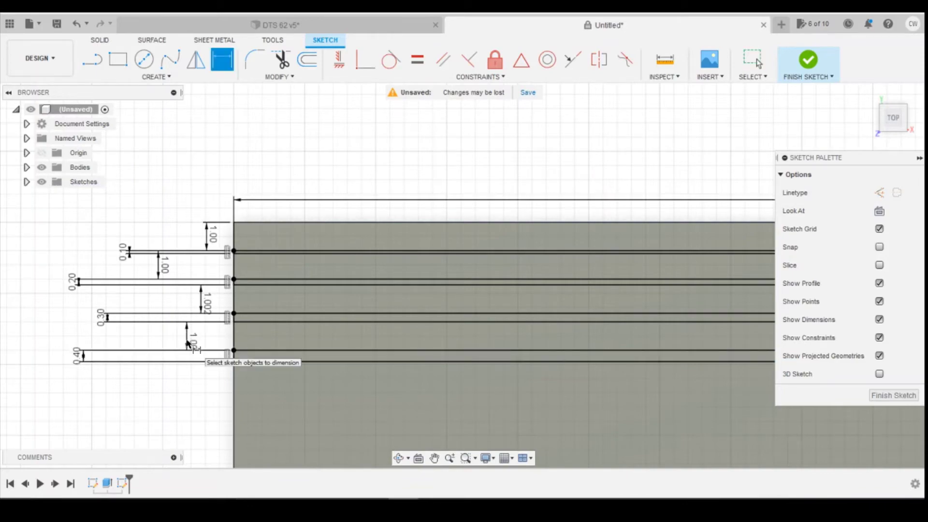
Draw a 50 mm wide, 0.5 mm high two-point rectangle from the plate's left edge, just below the 0.4 mm strip.
{"action": "scroll", "coordinate": [150, 347], "scroll_direction": "down", "scroll_amount": 2}
{"action": "scroll", "coordinate": [150, 347], "scroll_direction": "down", "scroll_amount": 1}
{"action": "left_click", "coordinate": [118, 59]}
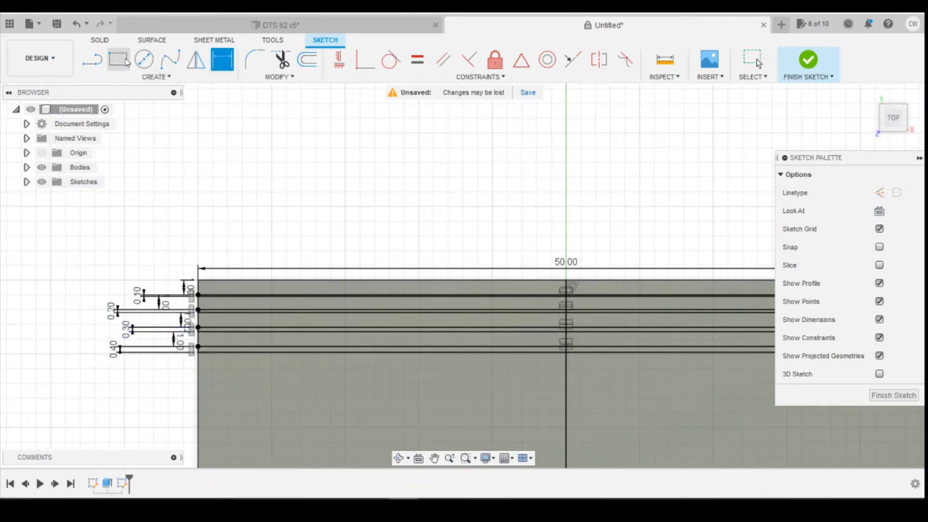
{"action": "scroll", "coordinate": [206, 319], "scroll_direction": "down", "scroll_amount": 1}
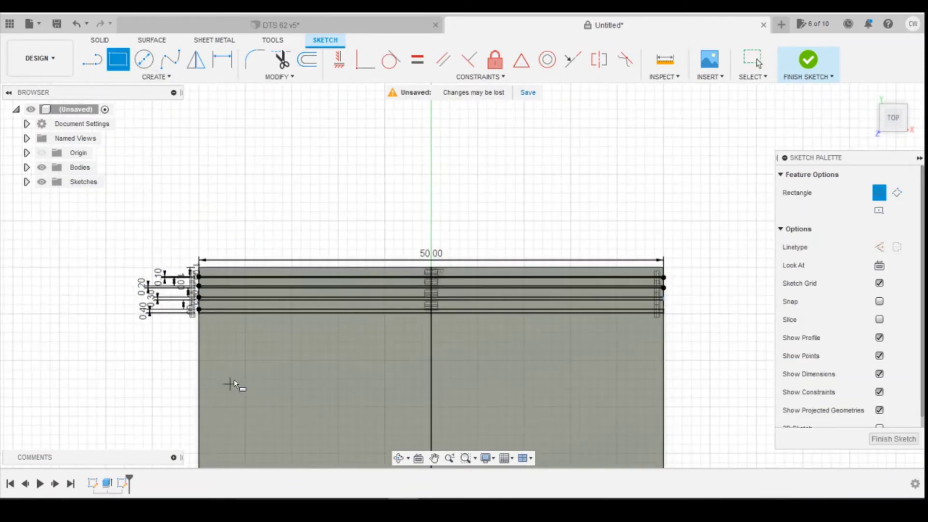
{"action": "left_click", "coordinate": [199, 322]}
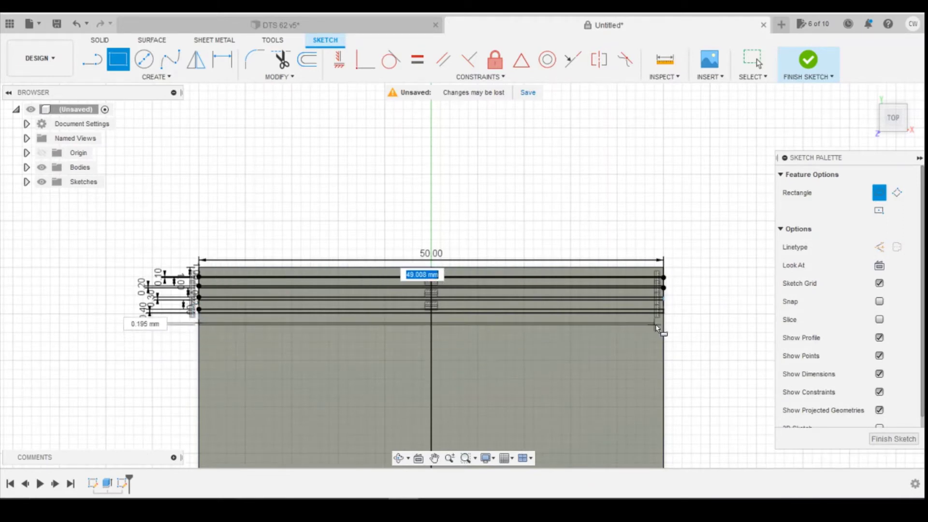
{"action": "type", "text": "50"}
{"action": "key", "text": "Tab"}
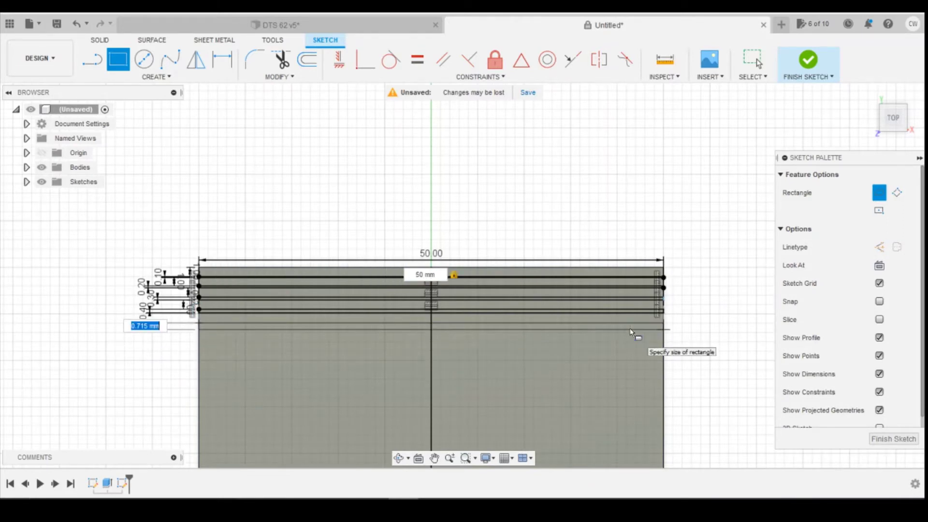
{"action": "type", "text": "0.5"}
{"action": "key", "text": "Return"}
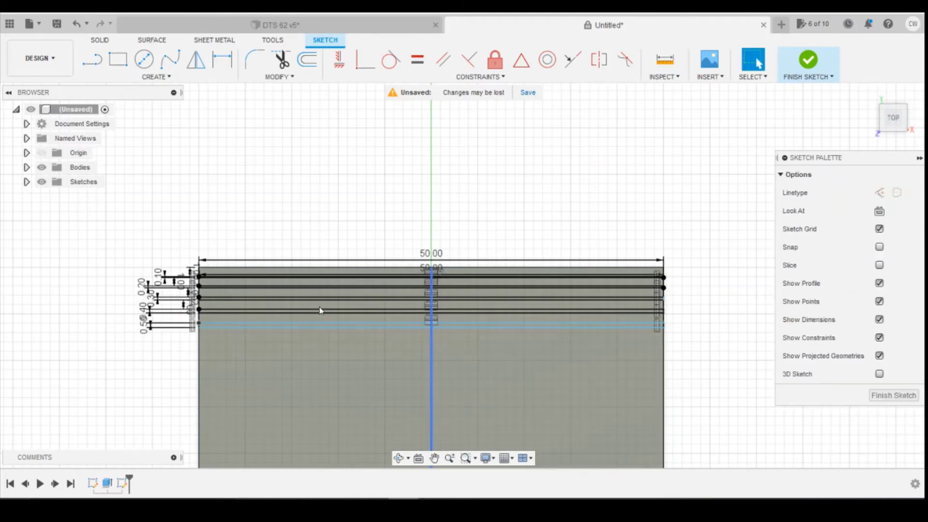
Dimension the gap between the 0.4 mm strip's lower edge and the 0.5 mm strip's upper edge as 1 mm.
{"action": "scroll", "coordinate": [203, 328], "scroll_direction": "up", "scroll_amount": 5}
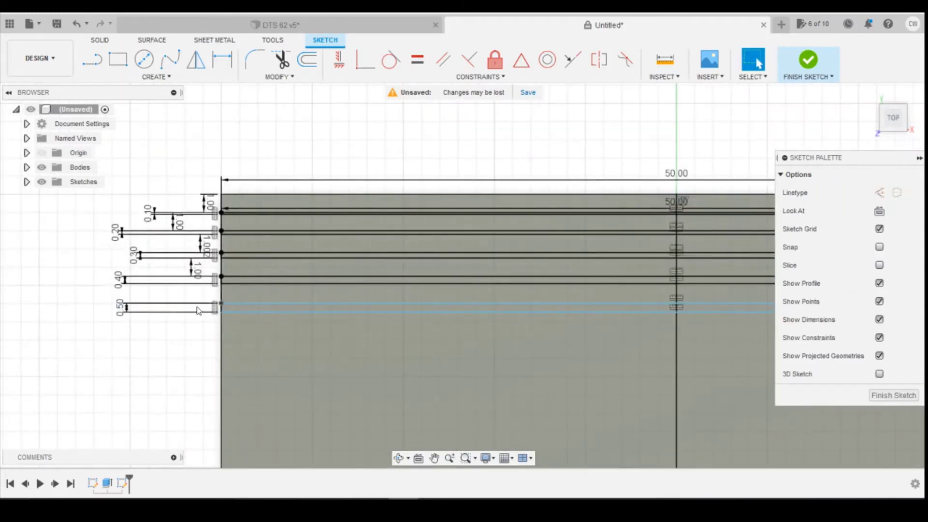
{"action": "key", "text": "d"}
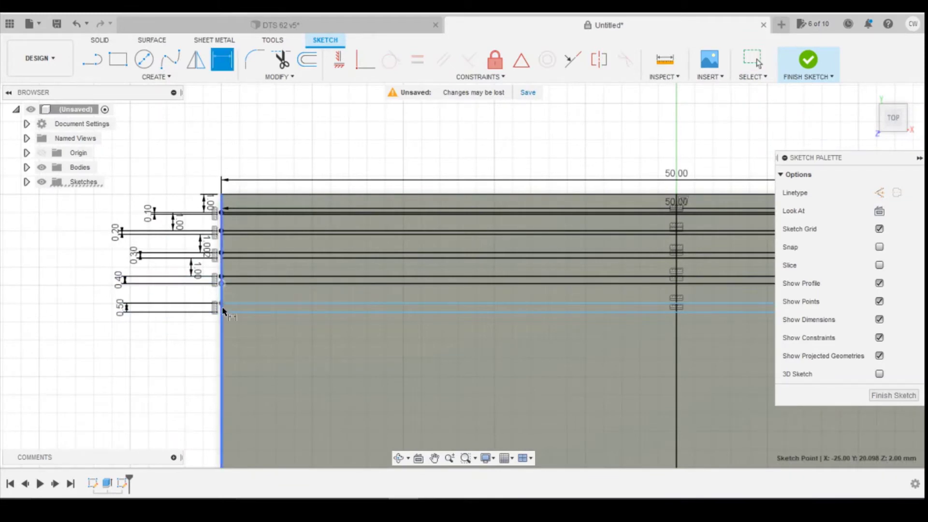
{"action": "left_click", "coordinate": [222, 305]}
{"action": "left_click", "coordinate": [192, 290]}
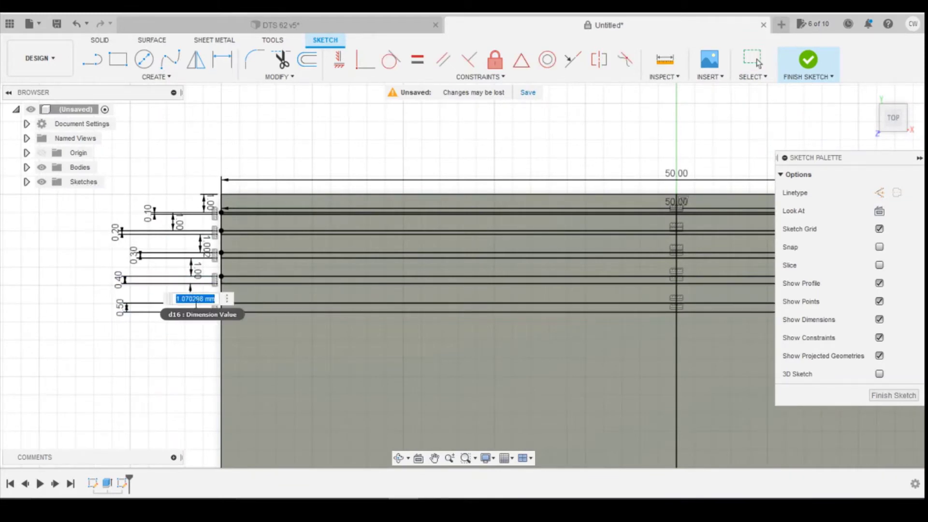
{"action": "type", "text": "1"}
{"action": "key", "text": "Return"}
{"action": "scroll", "coordinate": [195, 296], "scroll_direction": "down", "scroll_amount": 3}
{"action": "scroll", "coordinate": [195, 296], "scroll_direction": "up", "scroll_amount": 5}
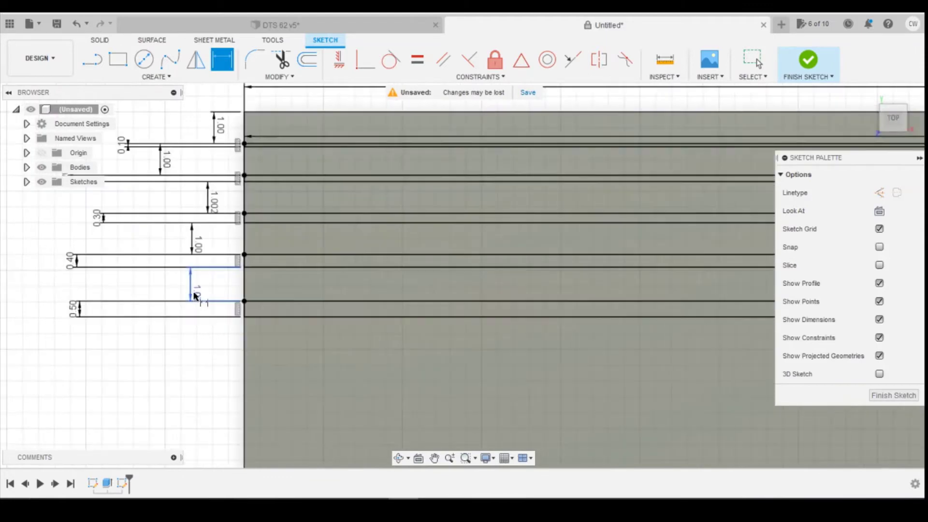
{"action": "double_click", "coordinate": [193, 296]}
{"action": "type", "text": "1"}
{"action": "key", "text": "Return"}
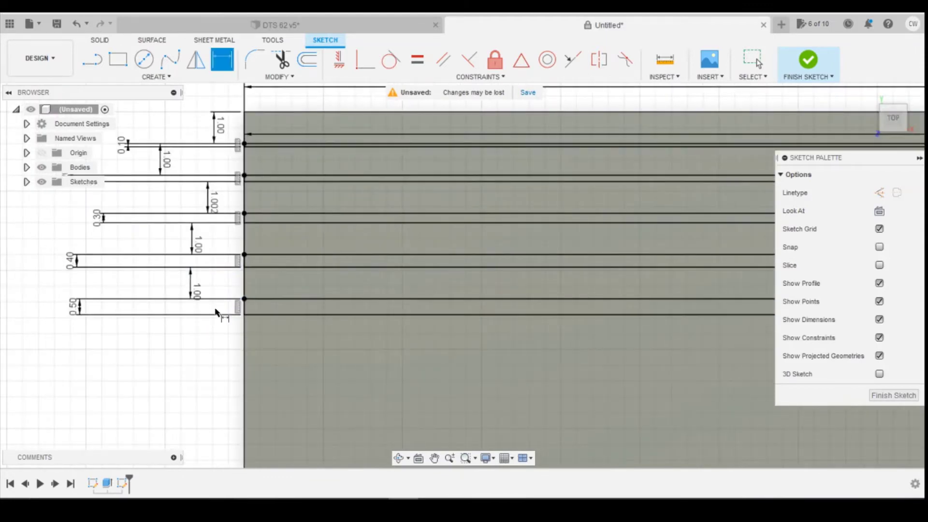
Draw a 50 mm wide, 0.6 mm high two-point rectangle from the plate's left edge, just below the 0.5 mm strip.
{"action": "scroll", "coordinate": [195, 296], "scroll_direction": "down", "scroll_amount": 5}
{"action": "key", "text": "d"}
{"action": "left_click", "coordinate": [116, 73]}
{"action": "key", "text": "r"}
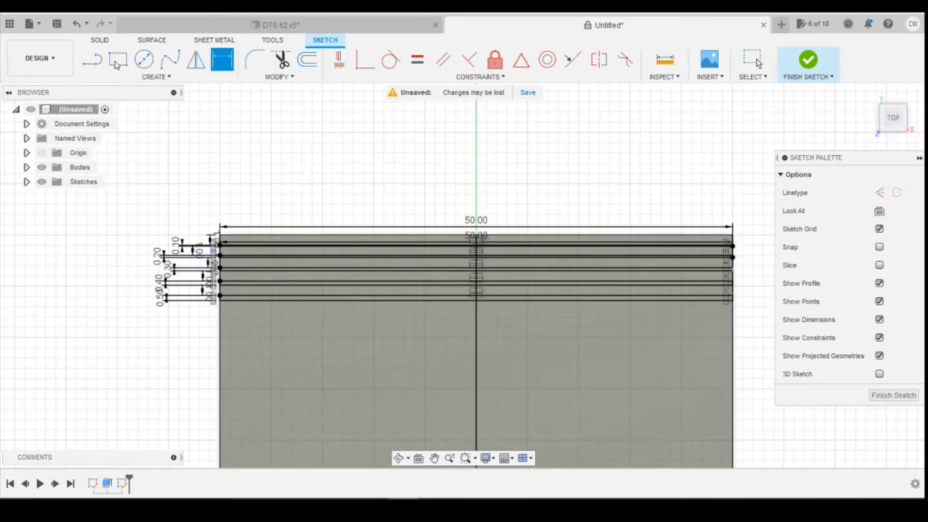
{"action": "left_click", "coordinate": [218, 318]}
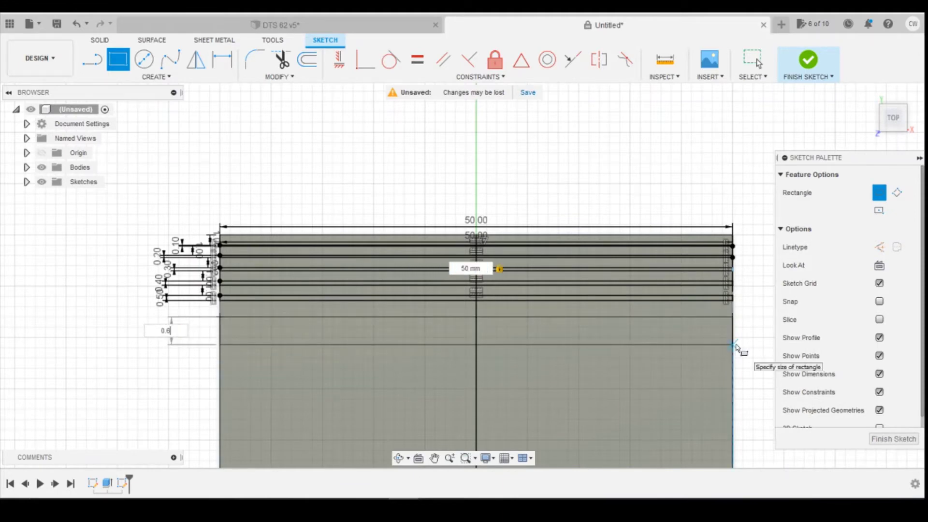
{"action": "key", "text": "Tab"}
{"action": "key", "text": "Return"}
{"action": "key", "text": "Escape"}
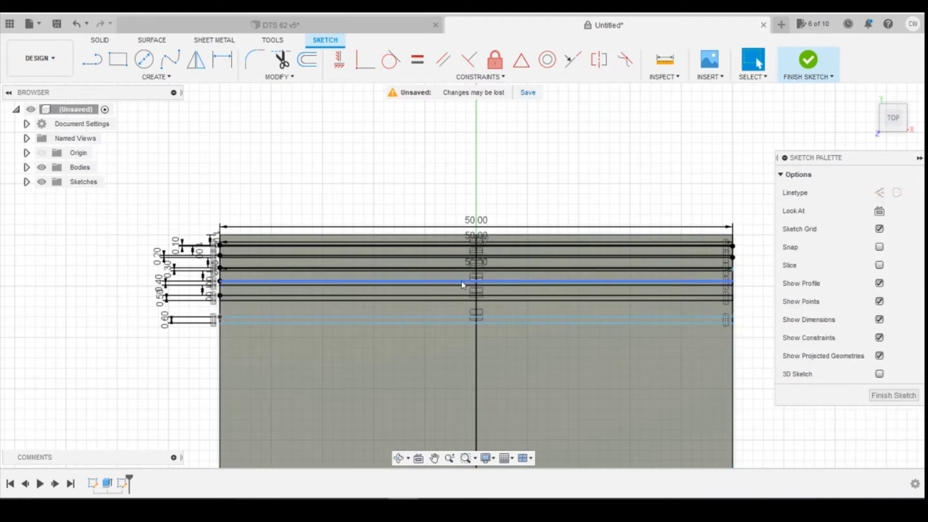
Dimension the gap between the 0.5 mm strip's lower edge and the 0.6 mm strip's upper edge as 1 mm.
{"action": "key", "text": "d"}
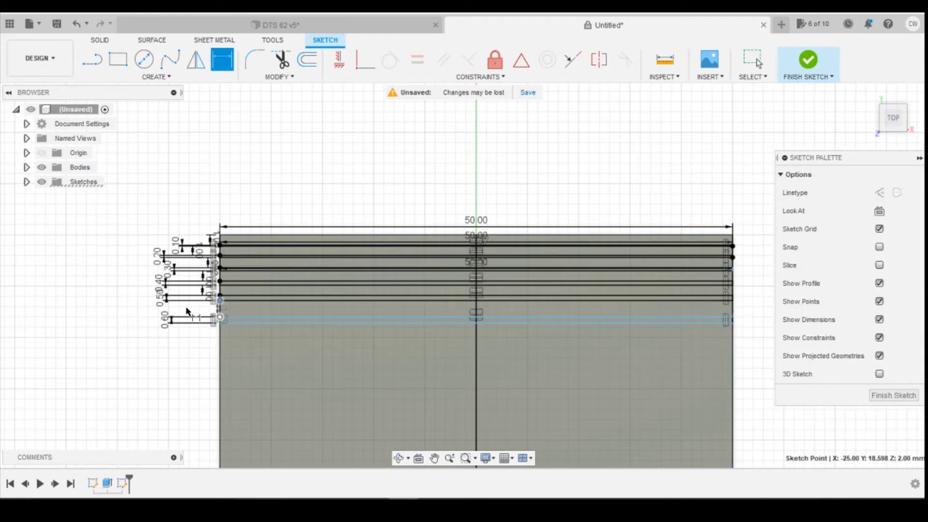
{"action": "left_click", "coordinate": [187, 309]}
{"action": "type", "text": "1"}
{"action": "key", "text": "Return"}
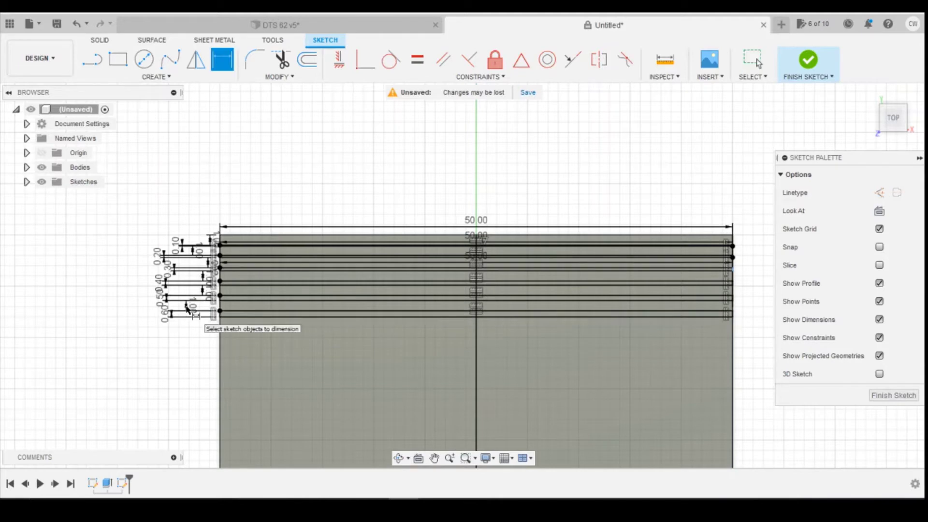
Draw a 50 mm wide, 0.7 mm high two-point rectangle from the plate's left edge, just below the 0.6 mm strip.
{"action": "key", "text": "r"}
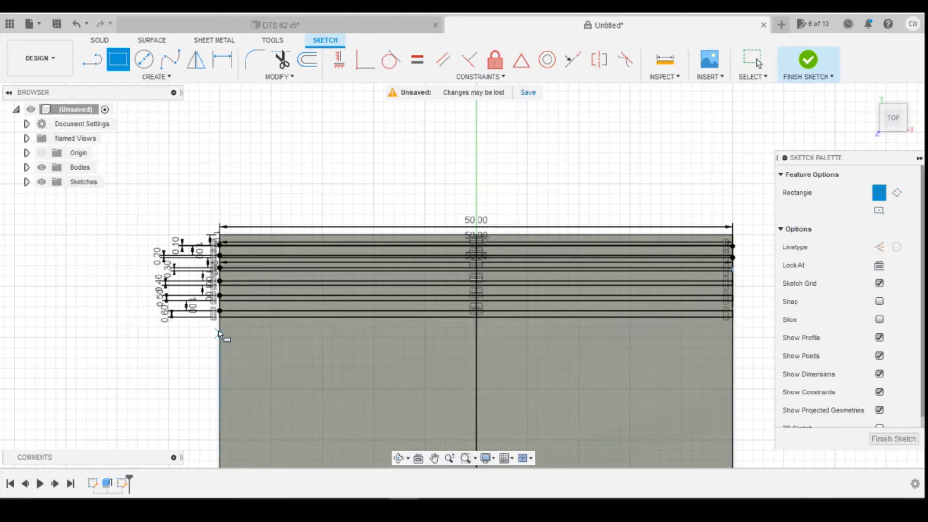
{"action": "left_click", "coordinate": [219, 330]}
{"action": "type", "text": "50"}
{"action": "key", "text": "Tab"}
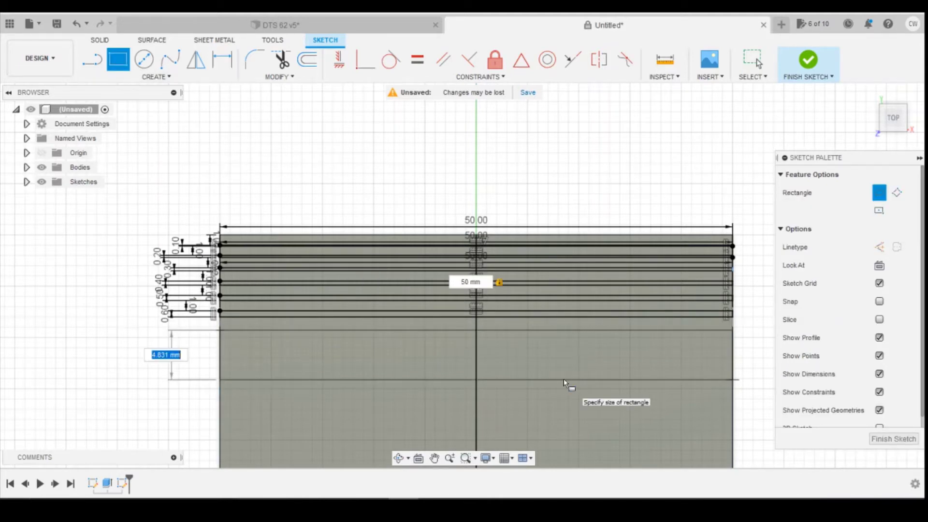
{"action": "type", "text": "0.7"}
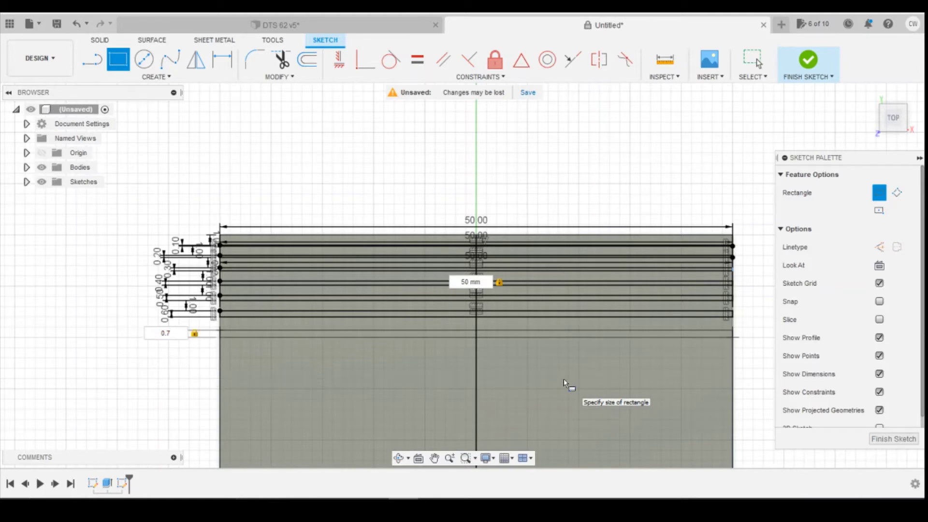
{"action": "key", "text": "Return"}
{"action": "key", "text": "Escape"}
Dimension the gap between the 0.6 mm strip's lower edge and the 0.7 mm strip's upper edge as 1 mm.
{"action": "key", "text": "d"}
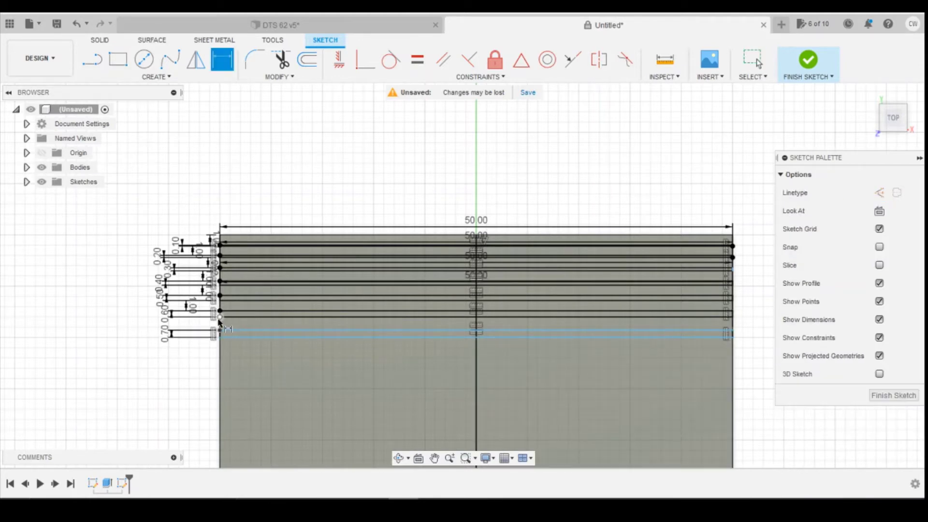
{"action": "left_click", "coordinate": [220, 317]}
{"action": "left_click", "coordinate": [220, 337]}
{"action": "left_click", "coordinate": [184, 326]}
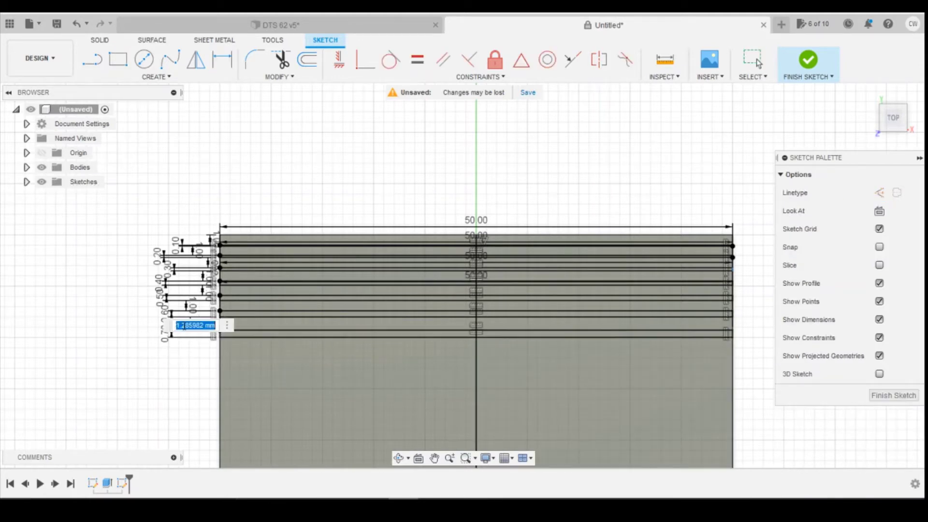
{"action": "type", "text": "1"}
{"action": "key", "text": "Return"}
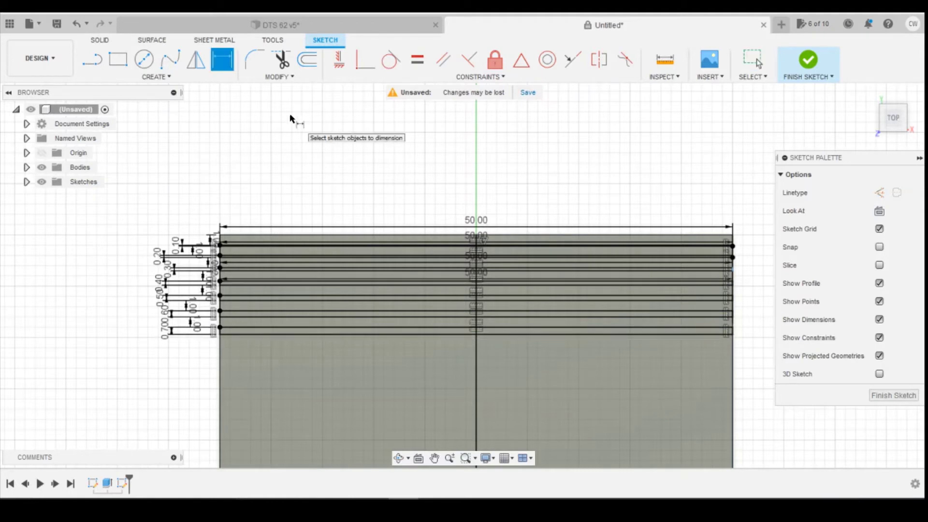
Draw a 50 mm wide, 0.8 mm high two-point rectangle from the plate's left edge, just below the 0.7 mm strip.
{"action": "left_click", "coordinate": [119, 62]}
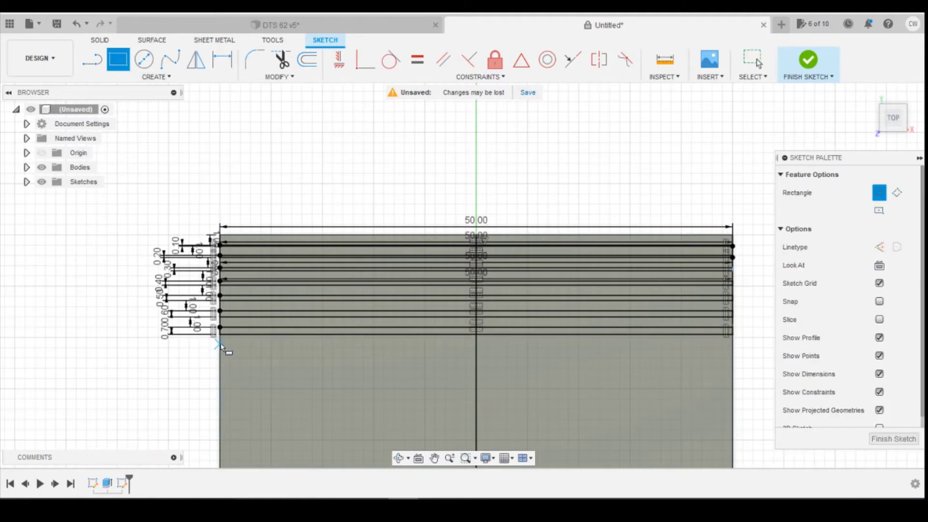
{"action": "left_click", "coordinate": [220, 348]}
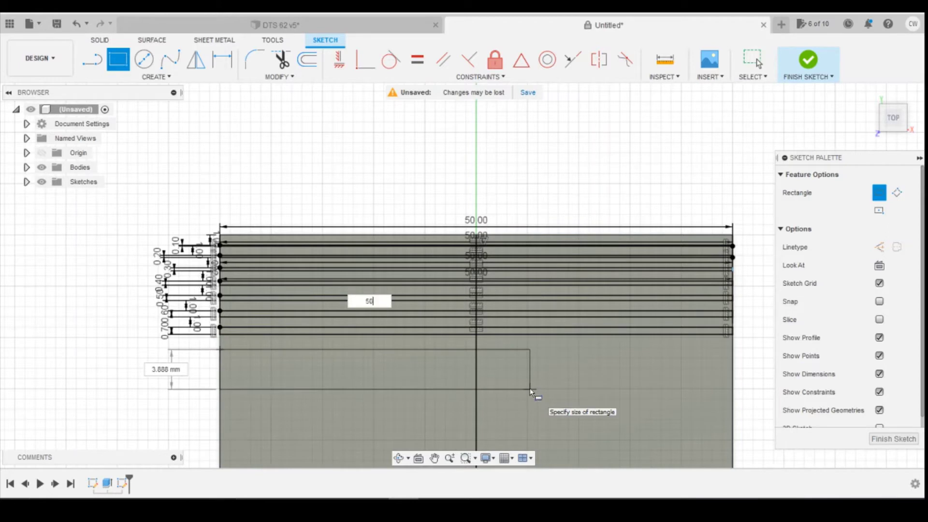
{"action": "key", "text": "Tab"}
{"action": "type", "text": "0.8"}
{"action": "key", "text": "Tab"}
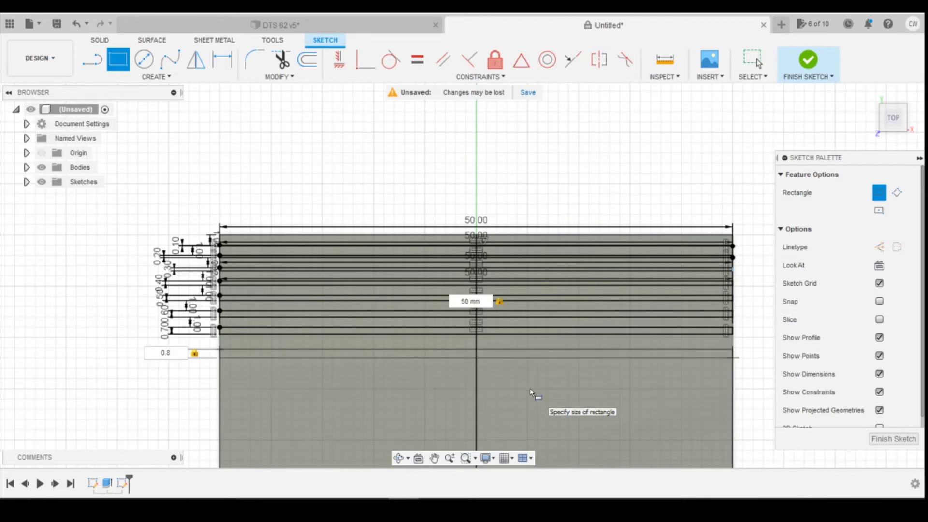
{"action": "key", "text": "Return"}
Dimension the gap between the 0.7 mm strip's lower edge and the 0.8 mm strip's upper edge as 1 mm.
{"action": "key", "text": "d"}
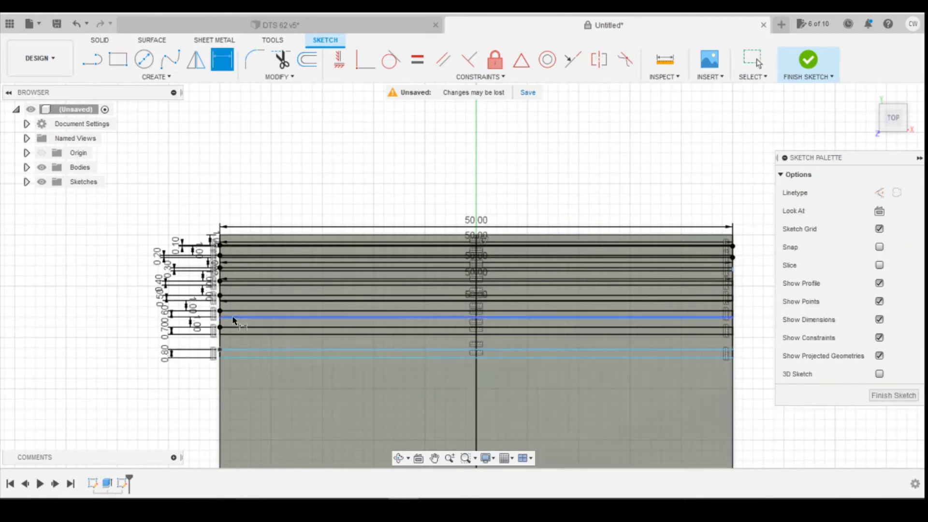
{"action": "left_click", "coordinate": [220, 334]}
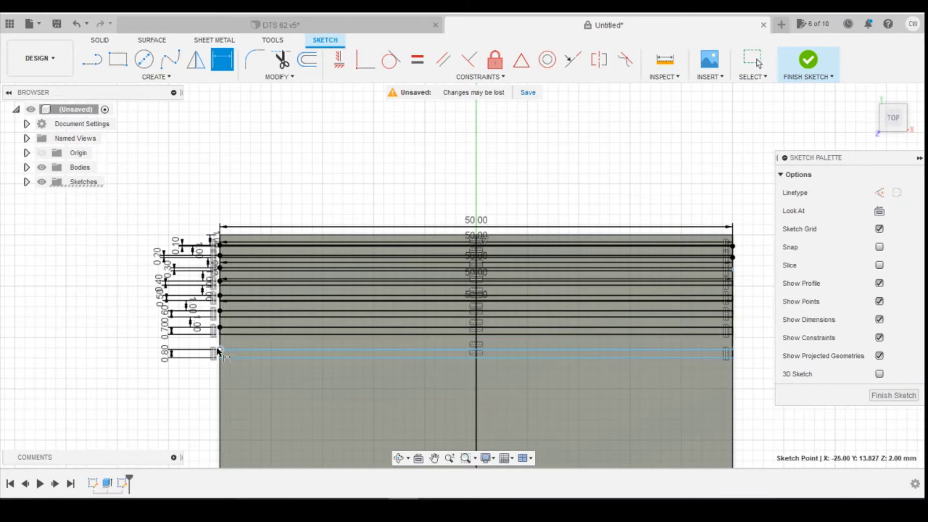
{"action": "left_click", "coordinate": [220, 350]}
{"action": "left_click", "coordinate": [203, 351]}
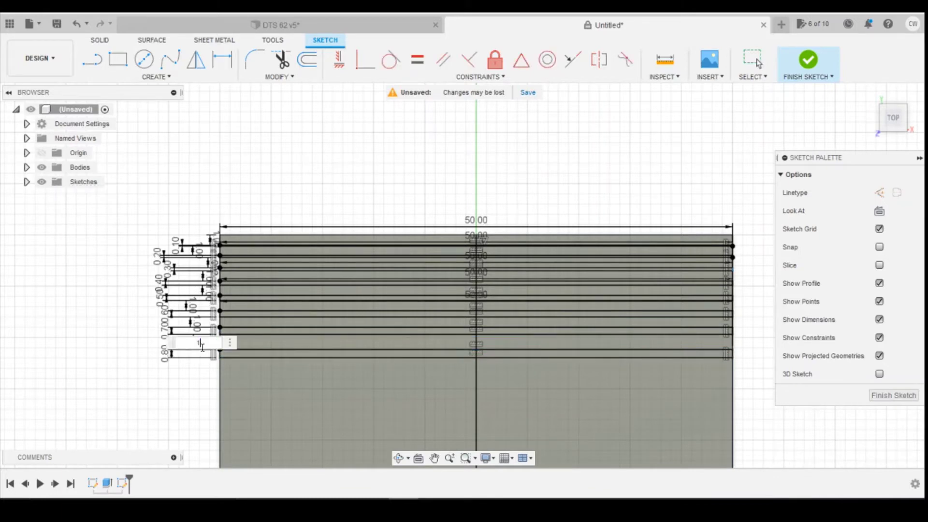
{"action": "type", "text": "1"}
{"action": "key", "text": "Return"}
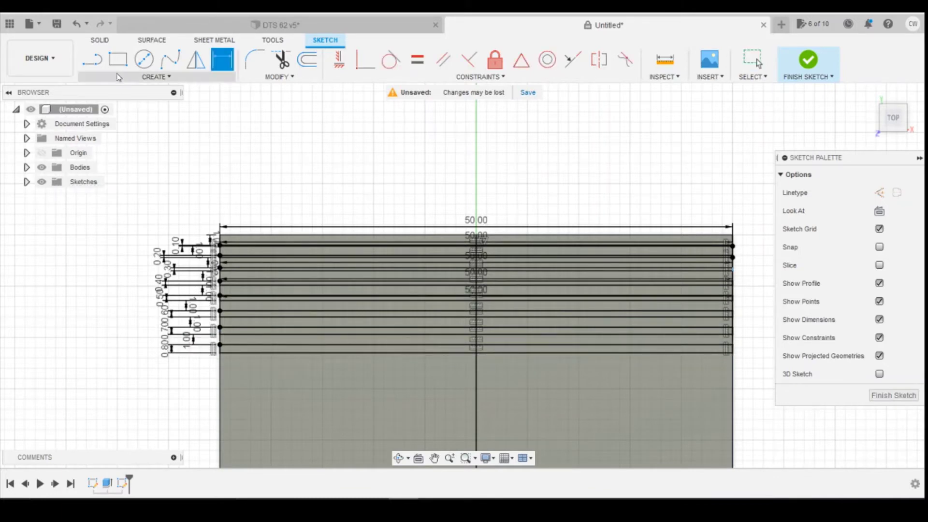
Draw a 50 mm wide, 0.9 mm high two-point rectangle from the plate's left edge, just below the 0.8 mm strip.
{"action": "key", "text": "r"}
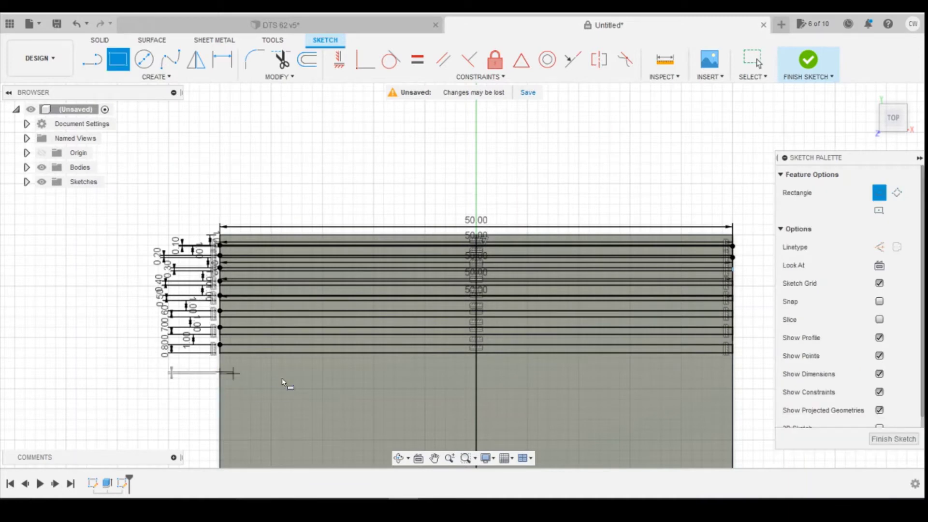
{"action": "left_click", "coordinate": [284, 384]}
{"action": "type", "text": "50"}
{"action": "key", "text": "Tab"}
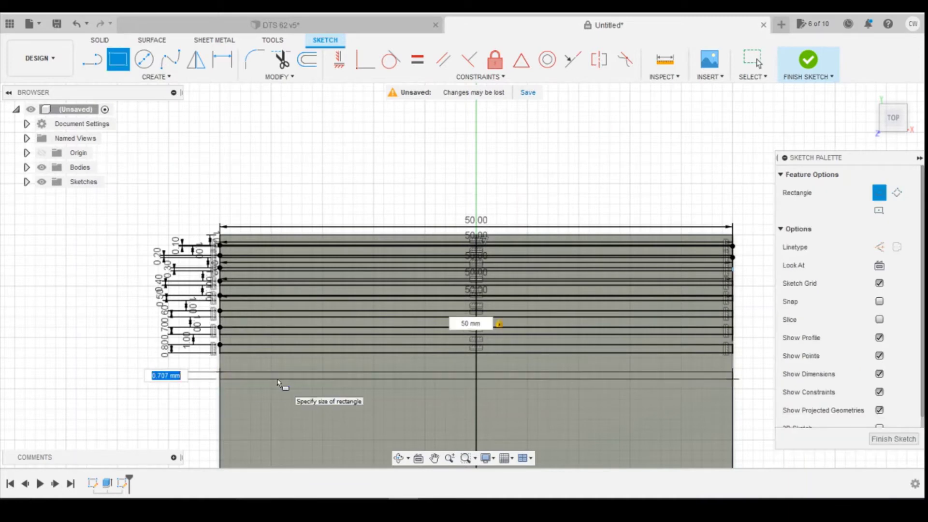
{"action": "type", "text": "0.8"}
{"action": "key", "text": "Tab"}
{"action": "key", "text": "Return"}
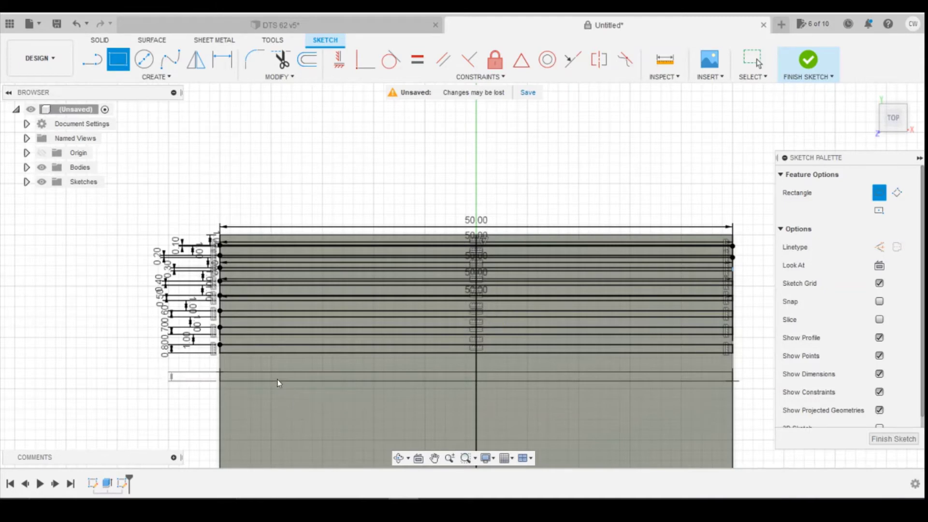
Dimension the gap between the 0.8 mm strip's lower edge and the 0.9 mm strip's upper edge as 1 mm.
{"action": "key", "text": "d"}
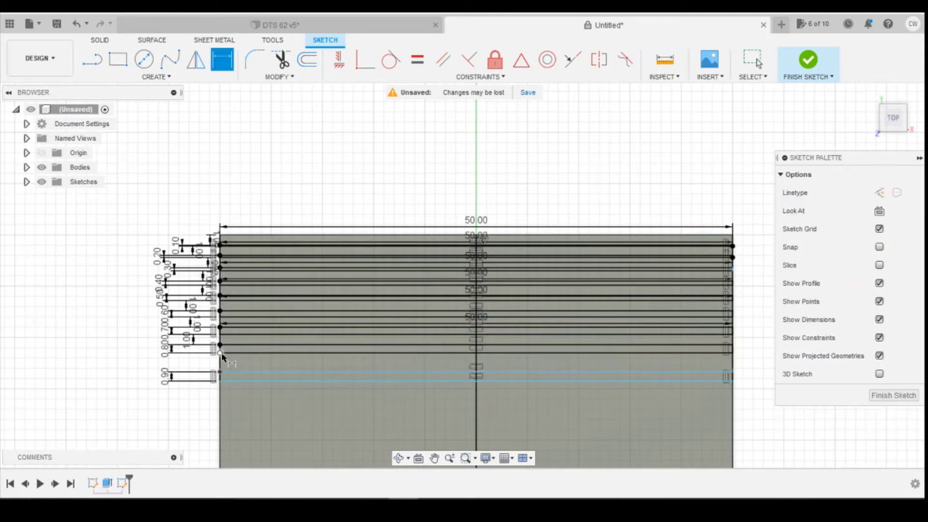
{"action": "left_click", "coordinate": [220, 353]}
{"action": "left_click", "coordinate": [183, 366]}
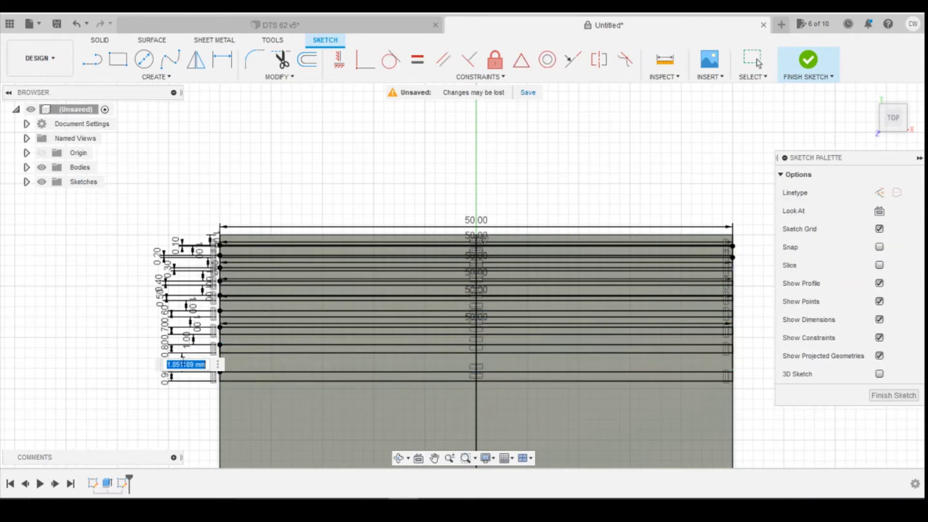
{"action": "type", "text": "0.9"}
{"action": "key", "text": "Return"}
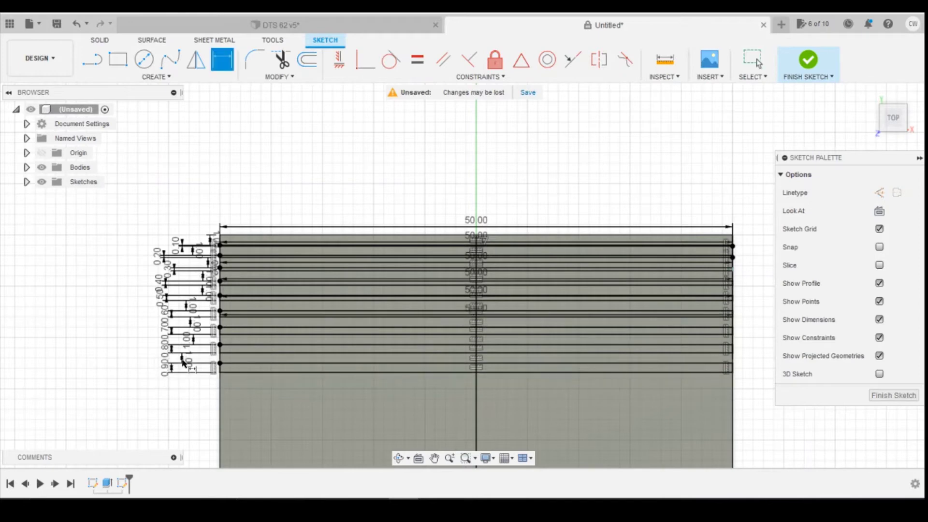
Draw a 50 mm wide, 1 mm high two-point rectangle from the plate's left edge, just below the 0.9 mm strip.
{"action": "left_click", "coordinate": [111, 58]}
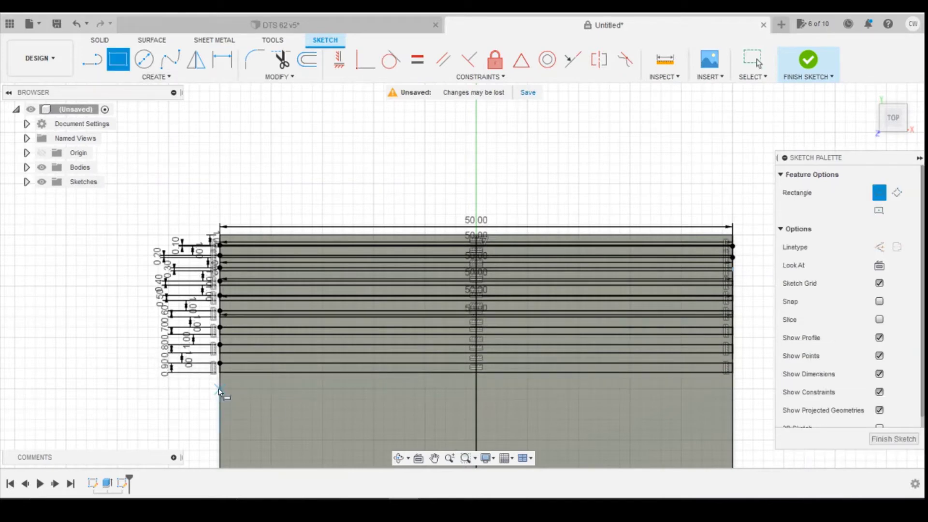
{"action": "left_click", "coordinate": [219, 389]}
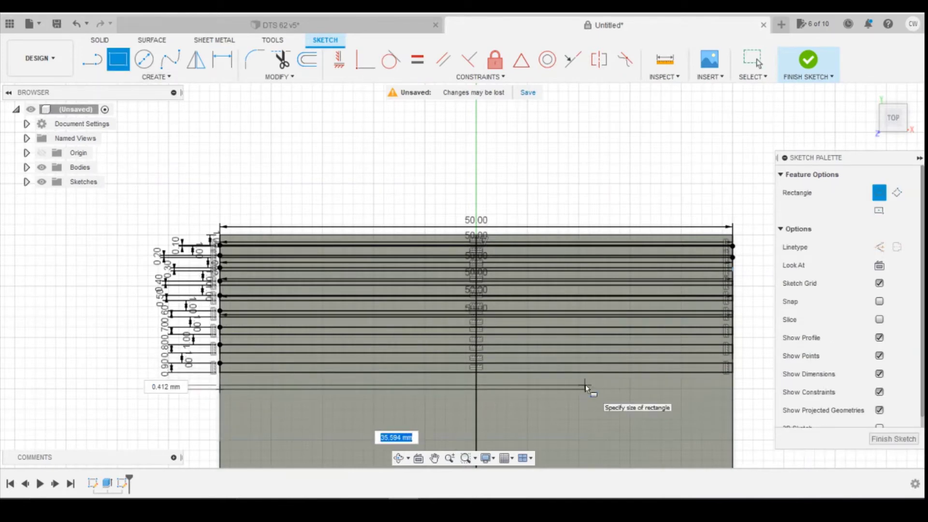
{"action": "type", "text": "50"}
{"action": "key", "text": "Tab"}
{"action": "type", "text": "1"}
{"action": "key", "text": "Return"}
{"action": "key", "text": "Escape"}
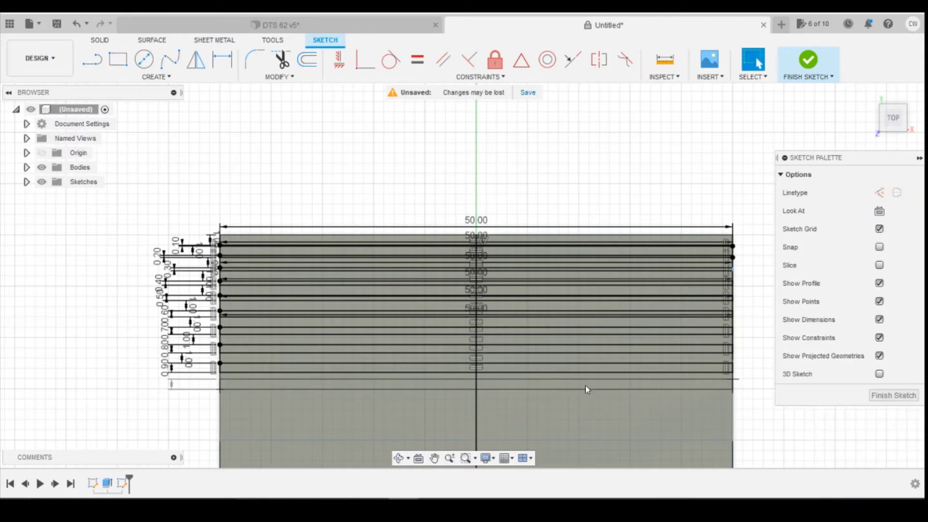
Dimension the gap between the 0.9 mm strip's lower edge and the 1 mm strip's upper edge as 1 mm.
{"action": "key", "text": "d"}
{"action": "left_click", "coordinate": [220, 386]}
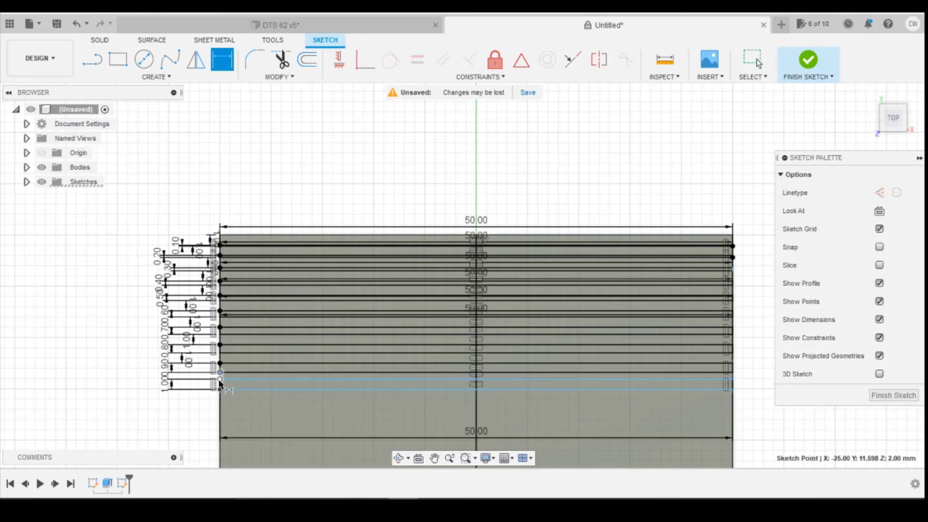
{"action": "left_click", "coordinate": [195, 378]}
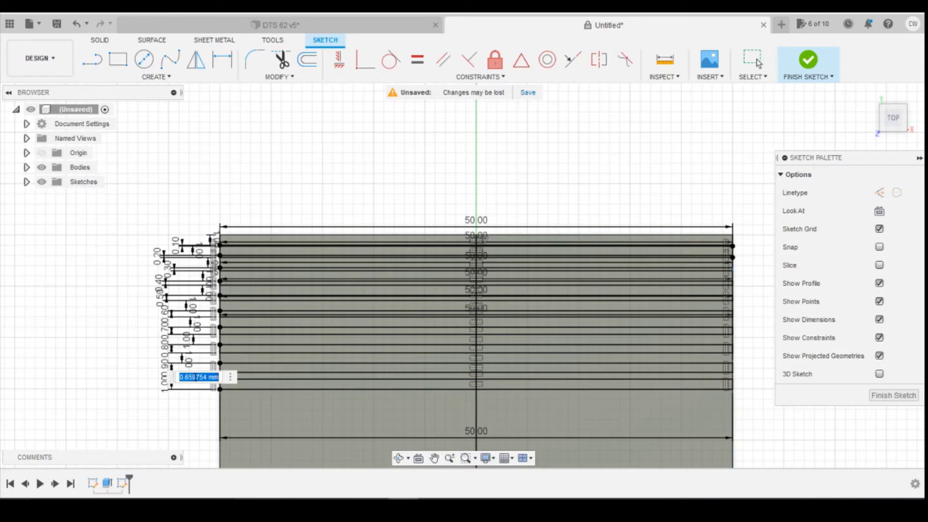
{"action": "key", "text": "Return"}
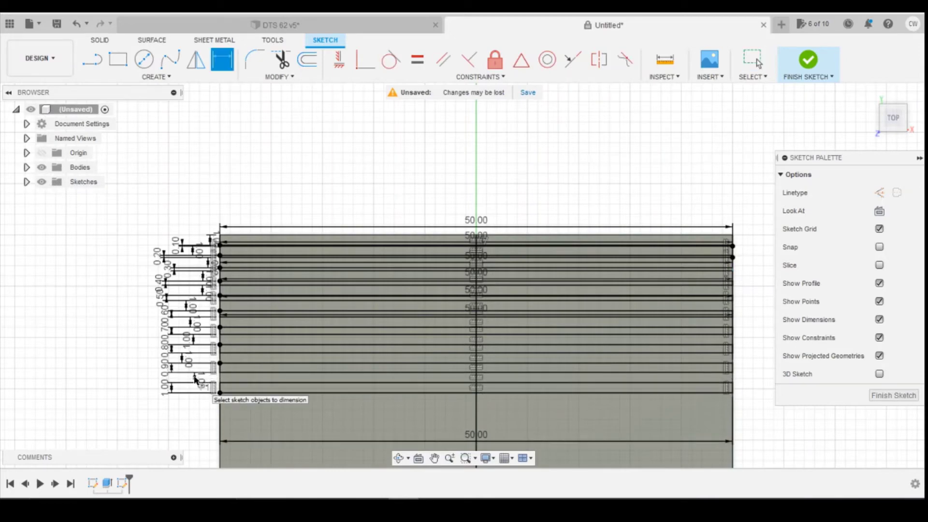
{"action": "scroll", "coordinate": [338, 247], "scroll_direction": "up", "scroll_amount": 4}
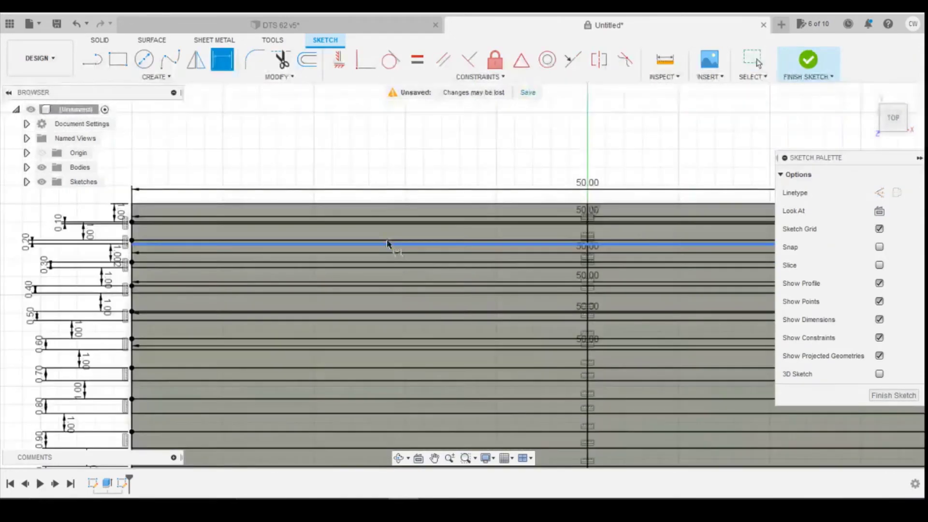
{"action": "scroll", "coordinate": [148, 231], "scroll_direction": "up", "scroll_amount": 5}
{"action": "key", "text": "Escape"}
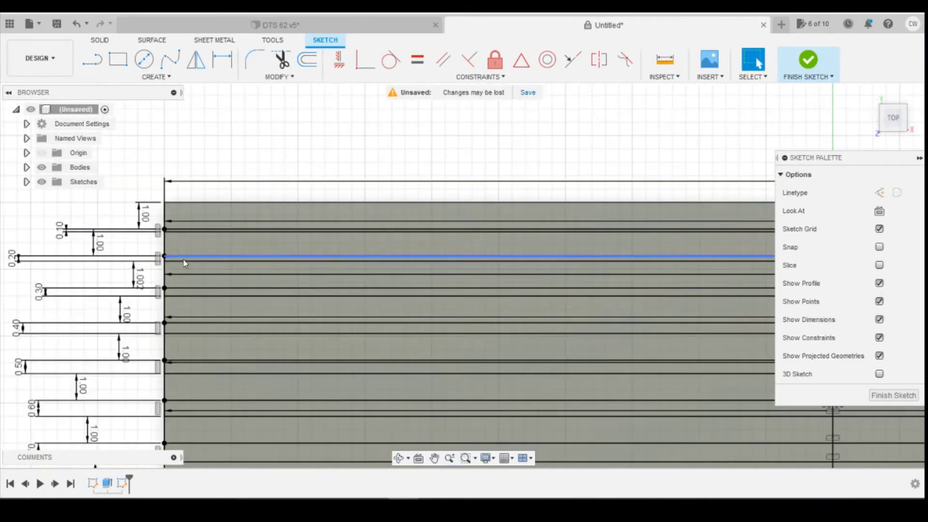
{"action": "left_click", "coordinate": [168, 190]}
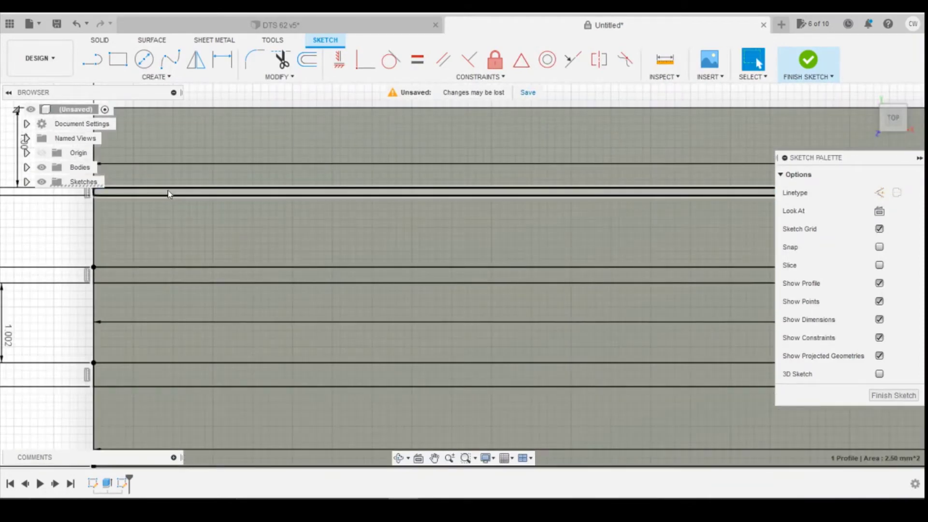
{"action": "left_click", "coordinate": [179, 277], "text": "ctrl"}
{"action": "left_click", "coordinate": [199, 374], "text": "ctrl"}
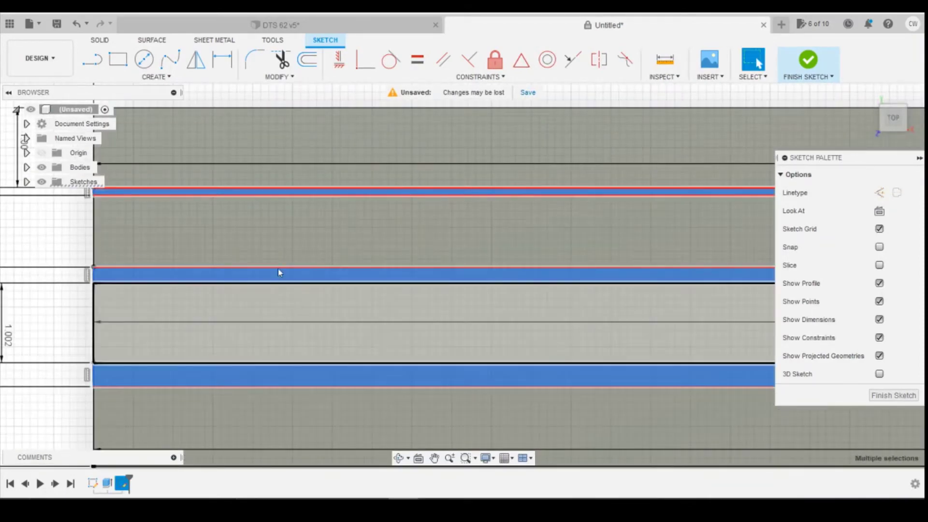
{"action": "scroll", "coordinate": [285, 268], "scroll_direction": "down", "scroll_amount": 3}
{"action": "scroll", "coordinate": [292, 363], "scroll_direction": "up", "scroll_amount": 2}
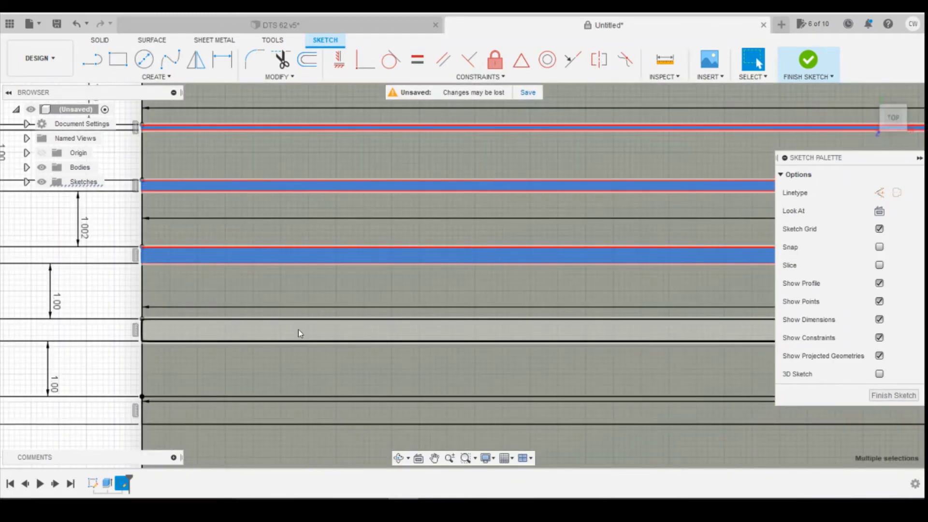
{"action": "left_click", "coordinate": [298, 329], "text": "ctrl"}
{"action": "left_click", "coordinate": [295, 414], "text": "ctrl"}
{"action": "scroll", "coordinate": [306, 342], "scroll_direction": "down", "scroll_amount": 3}
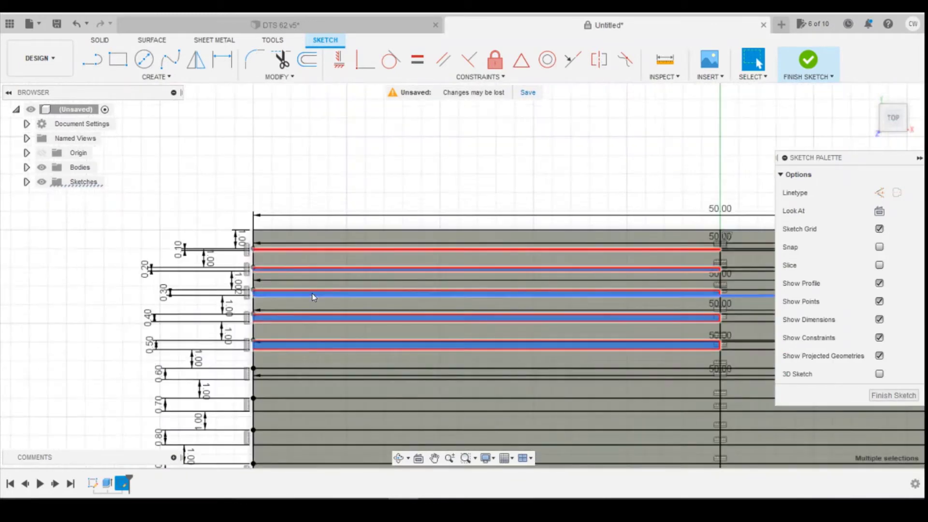
{"action": "scroll", "coordinate": [330, 372], "scroll_direction": "up", "scroll_amount": 2}
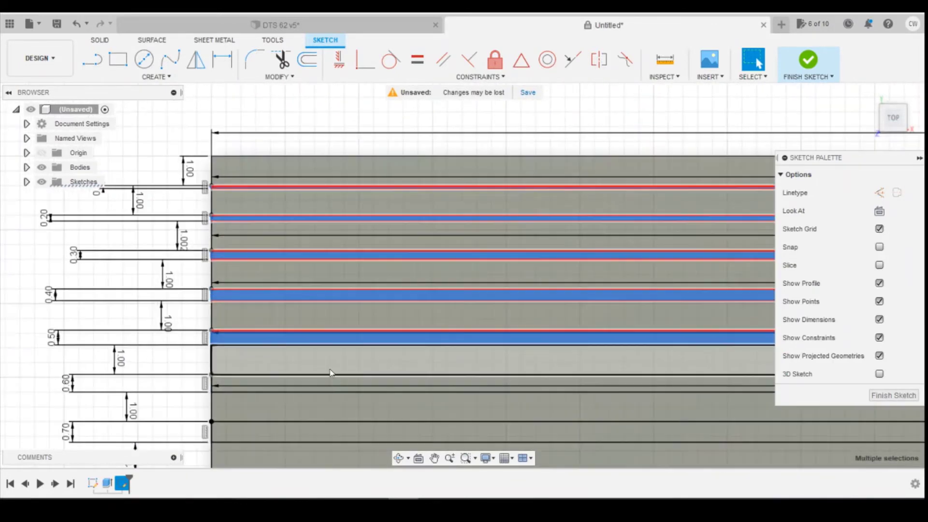
{"action": "left_click", "coordinate": [245, 382], "text": "ctrl"}
{"action": "left_click", "coordinate": [253, 432], "text": "ctrl"}
{"action": "scroll", "coordinate": [315, 349], "scroll_direction": "down", "scroll_amount": 3}
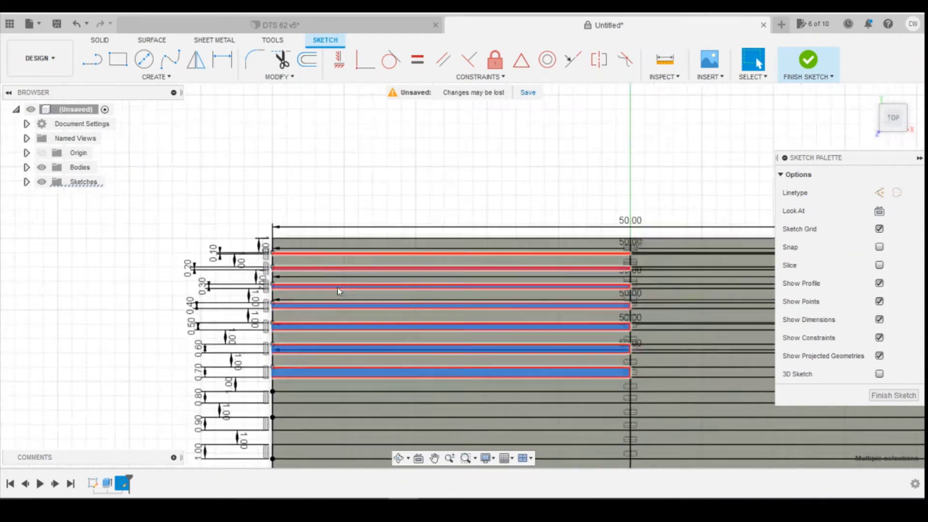
{"action": "scroll", "coordinate": [338, 287], "scroll_direction": "up", "scroll_amount": 2}
{"action": "left_click", "coordinate": [303, 351], "text": "ctrl"}
{"action": "left_click", "coordinate": [296, 389], "text": "ctrl"}
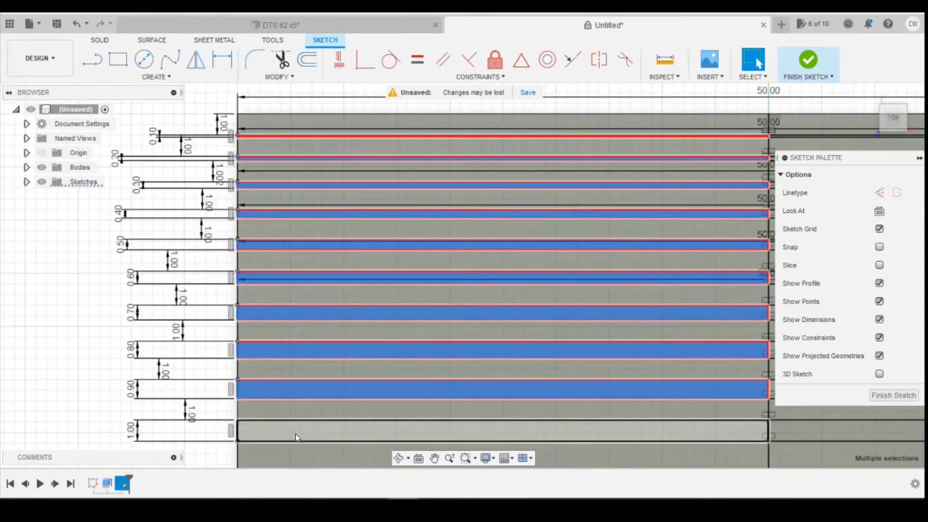
{"action": "right_click", "coordinate": [296, 435]}
{"action": "left_click", "coordinate": [286, 354]}
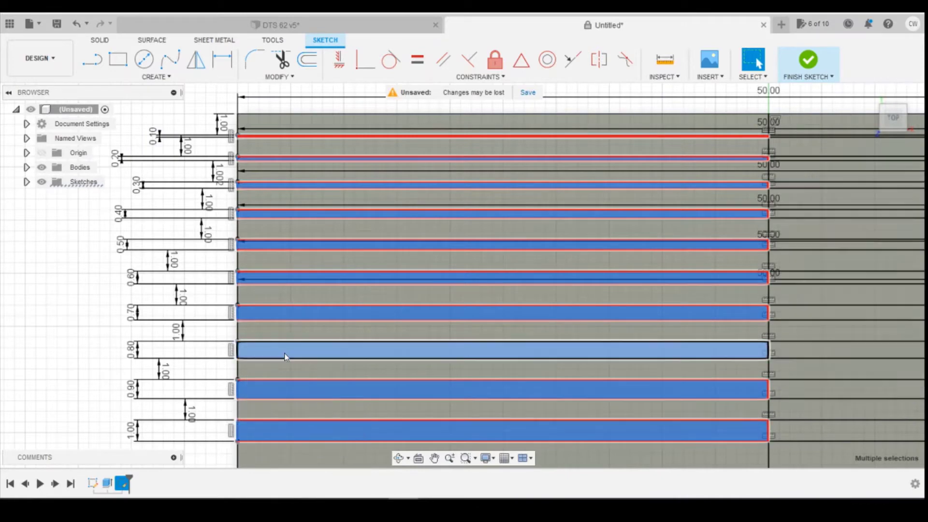
{"action": "mouse_move", "coordinate": [464, 274]}
{"action": "middle_mouse_down", "text": "shift"}
{"action": "mouse_move", "coordinate": [546, 382]}
{"action": "mouse_move", "coordinate": [571, 408]}
{"action": "mouse_move", "coordinate": [580, 402]}
{"action": "middle_mouse_up", "text": "shift"}
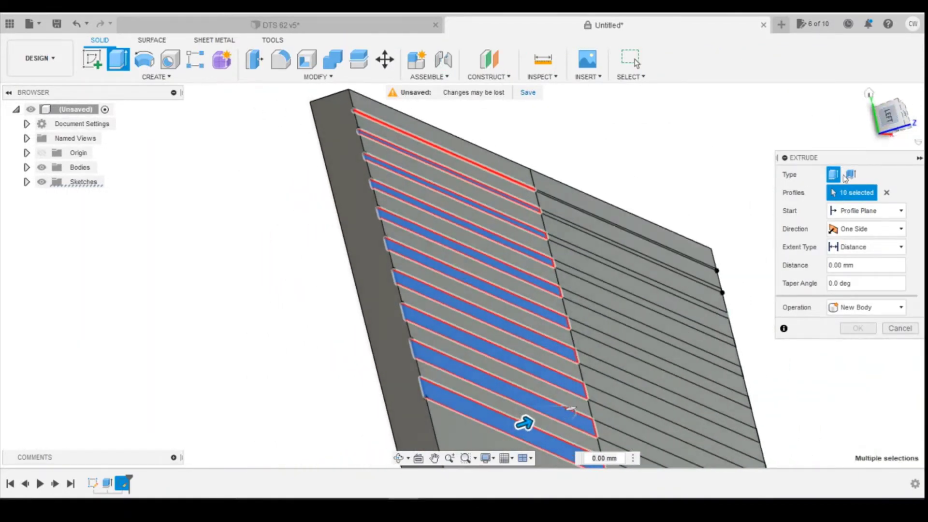
{"action": "left_click", "coordinate": [899, 328]}
Extrude the left half of the 0.1 mm strip into the plate as a cut.
{"action": "scroll", "coordinate": [346, 222], "scroll_direction": "up", "scroll_amount": 5}
{"action": "scroll", "coordinate": [346, 221], "scroll_direction": "down", "scroll_amount": 5}
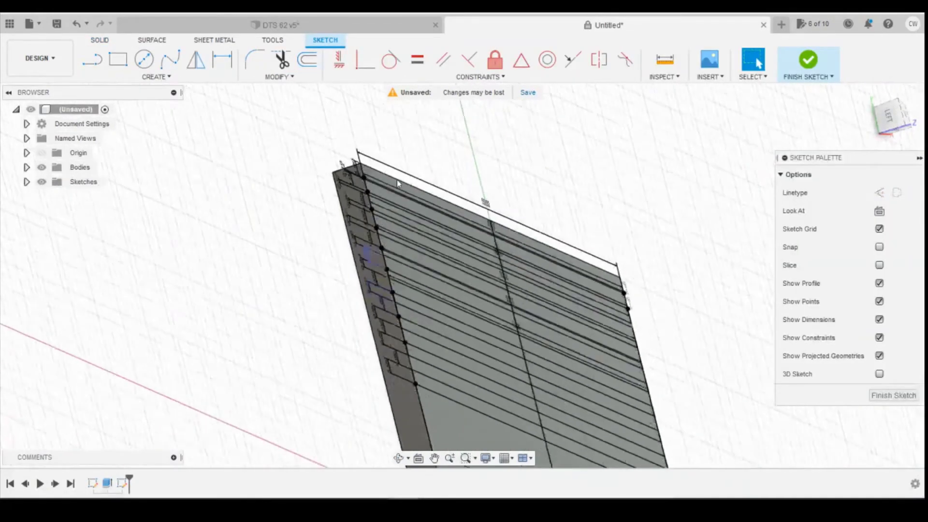
{"action": "scroll", "coordinate": [342, 185], "scroll_direction": "up", "scroll_amount": 3}
{"action": "scroll", "coordinate": [342, 185], "scroll_direction": "up", "scroll_amount": 5}
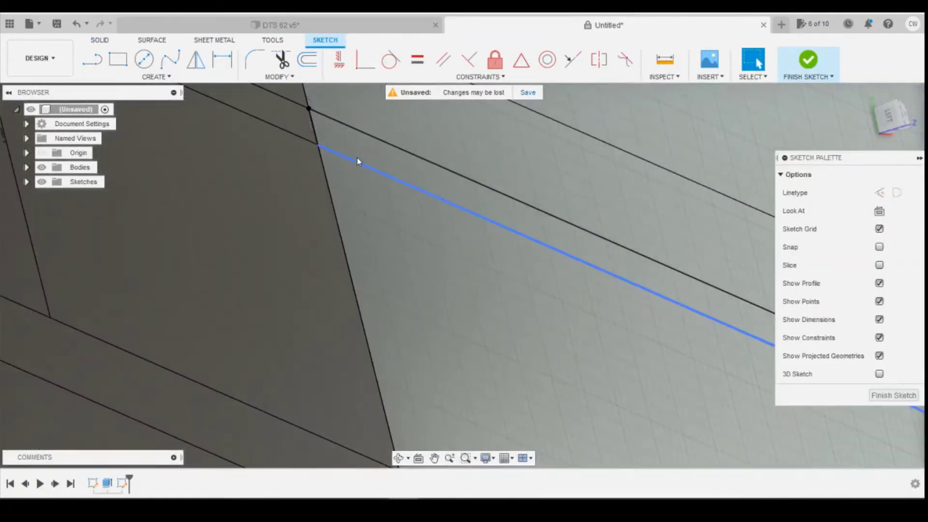
{"action": "left_click", "coordinate": [358, 159]}
{"action": "right_click", "coordinate": [358, 158]}
{"action": "left_click", "coordinate": [360, 207]}
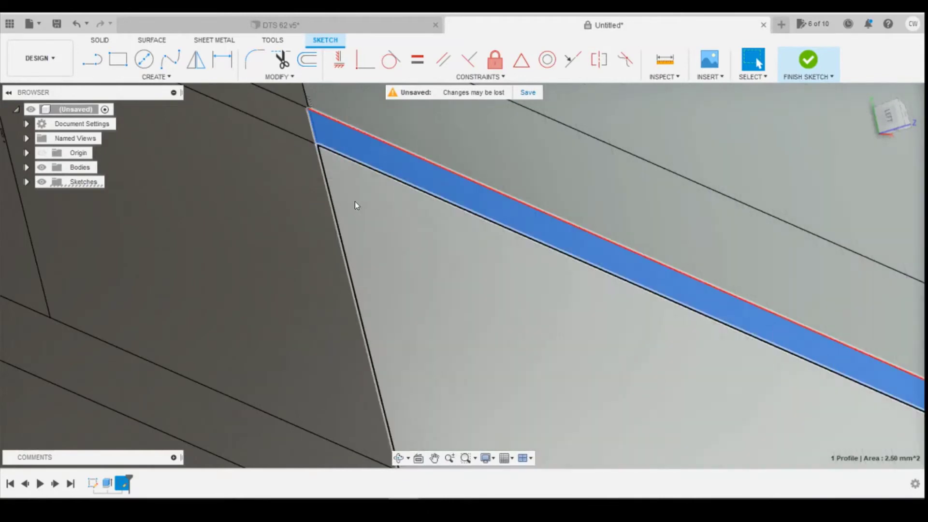
{"action": "scroll", "coordinate": [735, 305], "scroll_direction": "down", "scroll_amount": 8}
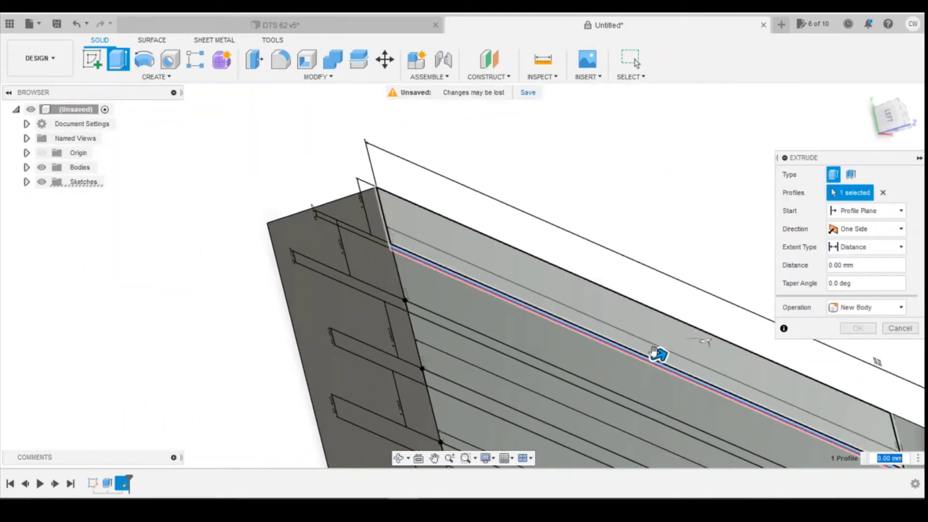
{"action": "mouse_move", "coordinate": [659, 356]}
{"action": "left_mouse_down"}
{"action": "mouse_move", "coordinate": [650, 363]}
{"action": "mouse_move", "coordinate": [660, 368]}
{"action": "left_mouse_up"}
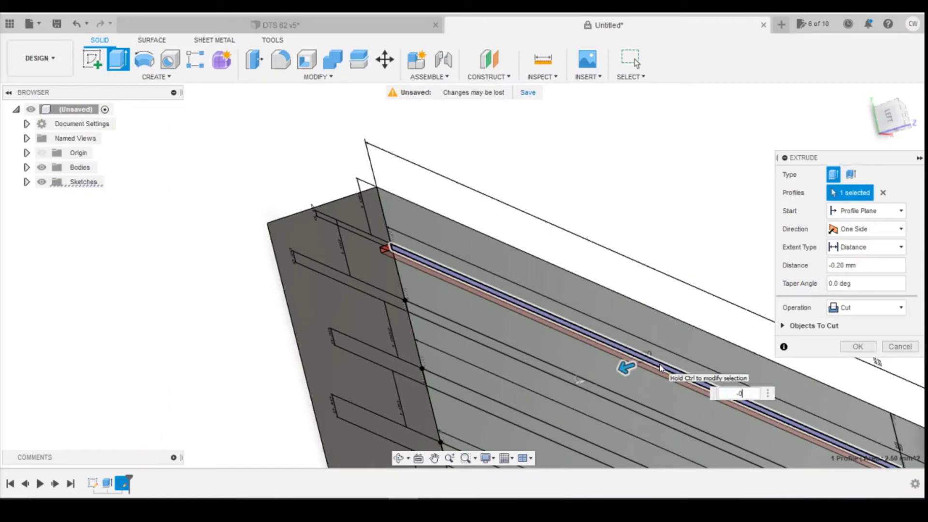
{"action": "key", "text": "Return"}
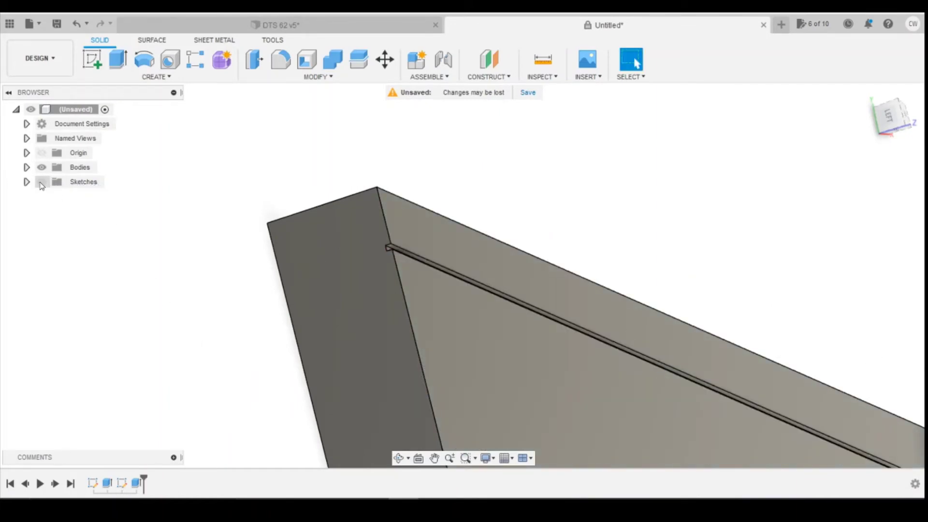
Show Sketch2 again and extrude the left half of the 0.2 mm strip into the plate as a cut.
{"action": "left_click", "coordinate": [26, 182]}
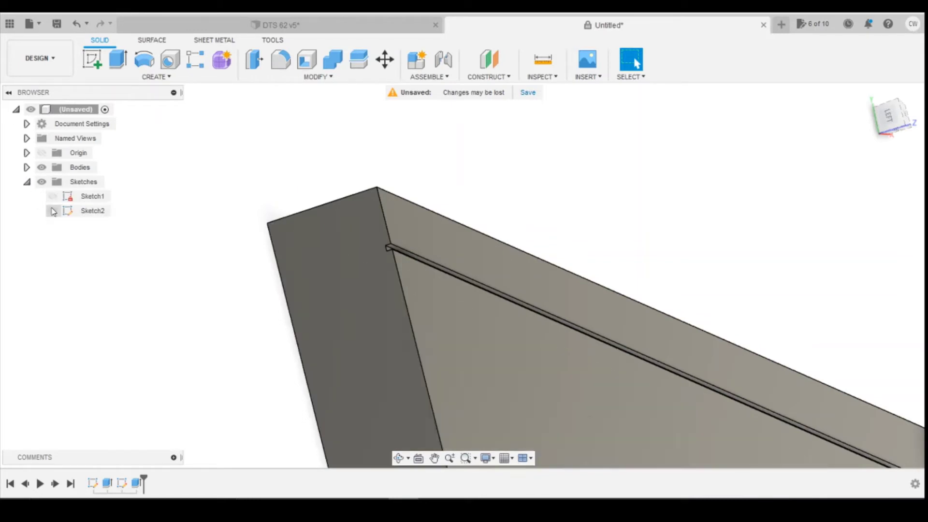
{"action": "left_click", "coordinate": [53, 210]}
{"action": "right_click", "coordinate": [422, 316]}
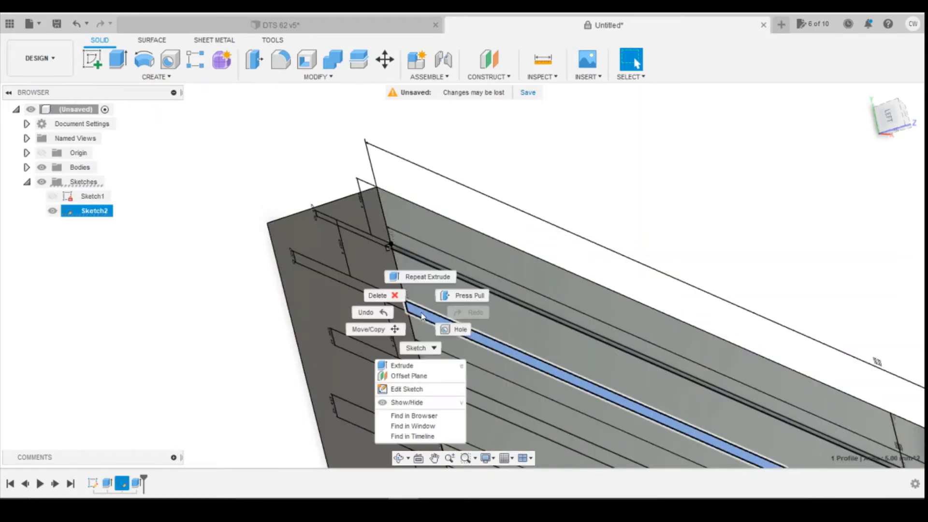
{"action": "left_click", "coordinate": [408, 365]}
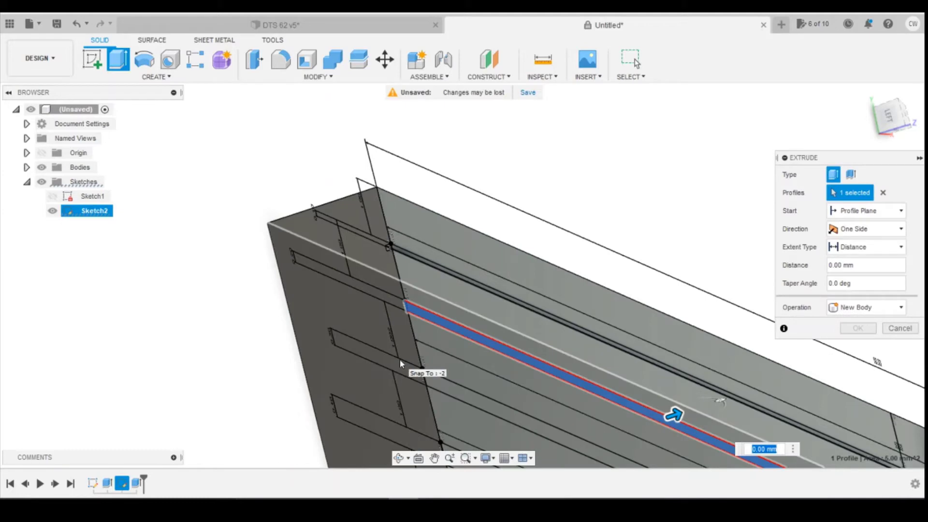
{"action": "key", "text": "Escape"}
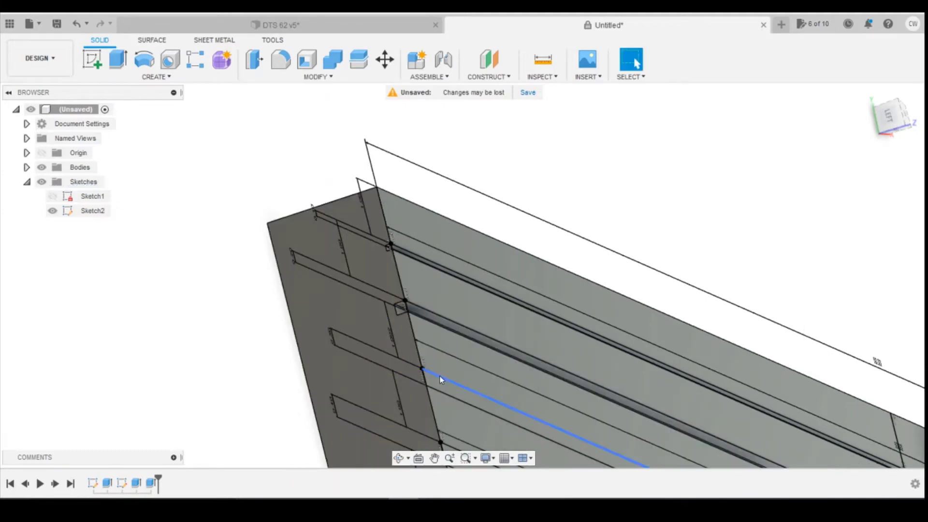
Extrude the left half of the 0.3 mm strip 0.3 mm deep into the plate as a cut.
{"action": "right_click", "coordinate": [440, 380]}
{"action": "left_click", "coordinate": [434, 384]}
{"action": "left_click", "coordinate": [436, 383]}
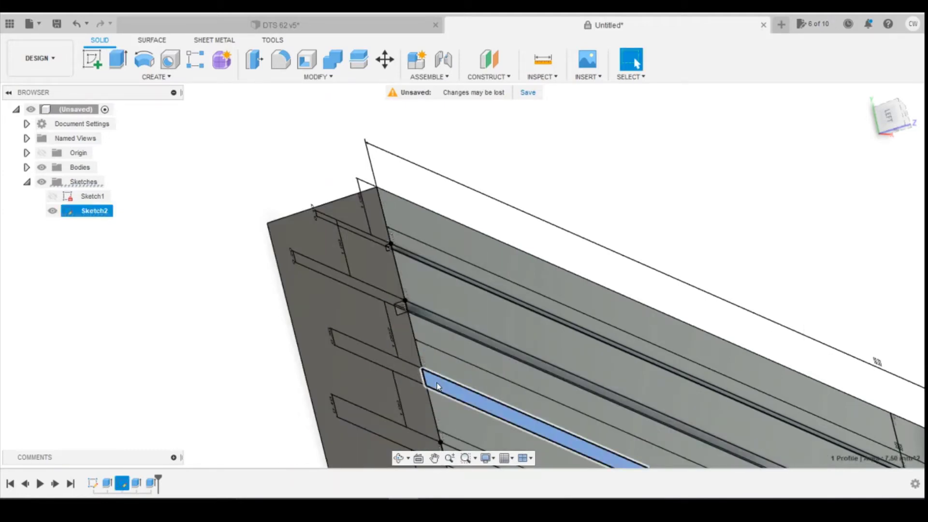
{"action": "right_click", "coordinate": [437, 382]}
{"action": "left_click", "coordinate": [435, 346]}
{"action": "type", "text": "0"}
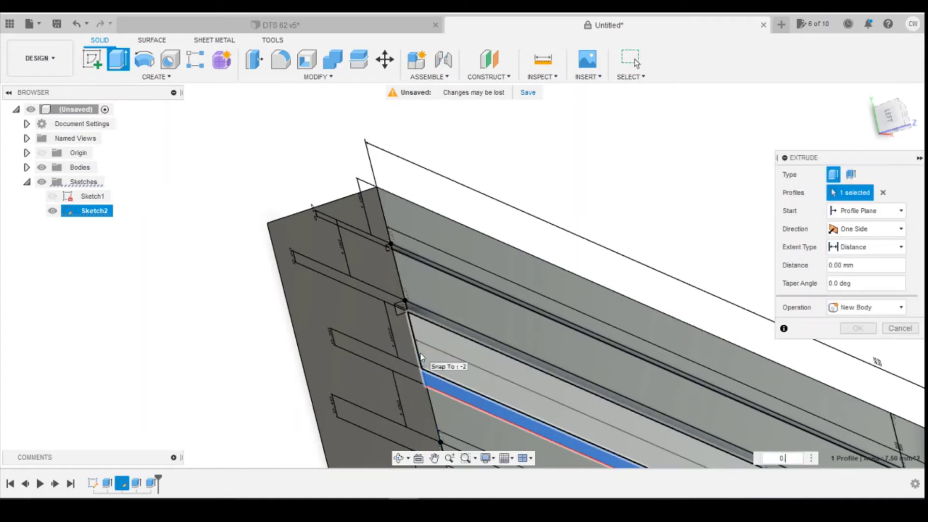
{"action": "type", "text": ".3"}
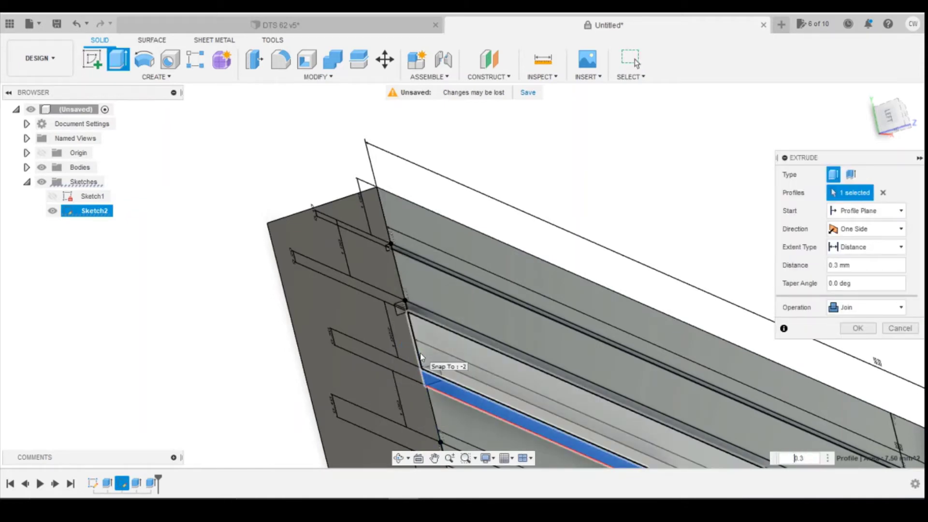
{"action": "key", "text": "Return"}
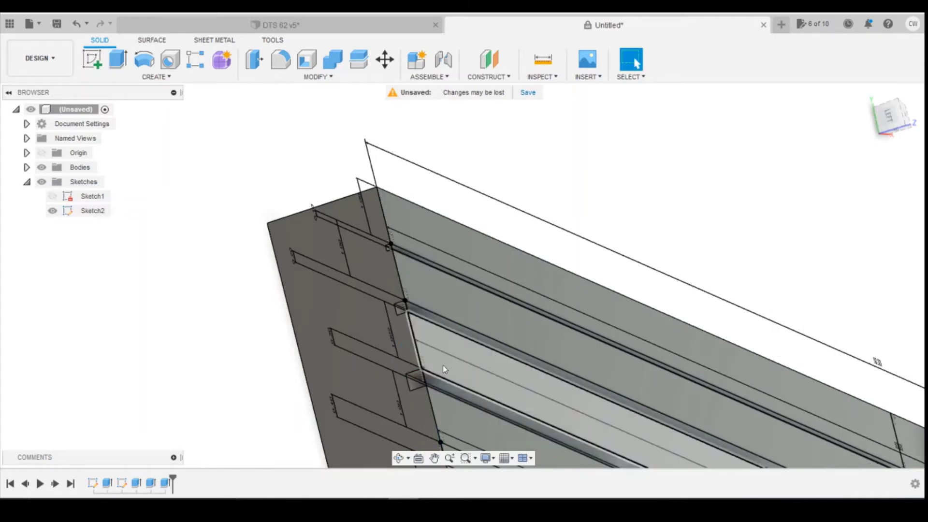
Extrude the left half of the 0.4 mm strip -0.4 mm to cut it into the plate.
{"action": "scroll", "coordinate": [425, 333], "scroll_direction": "down", "scroll_amount": 3}
{"action": "scroll", "coordinate": [425, 326], "scroll_direction": "up", "scroll_amount": 5}
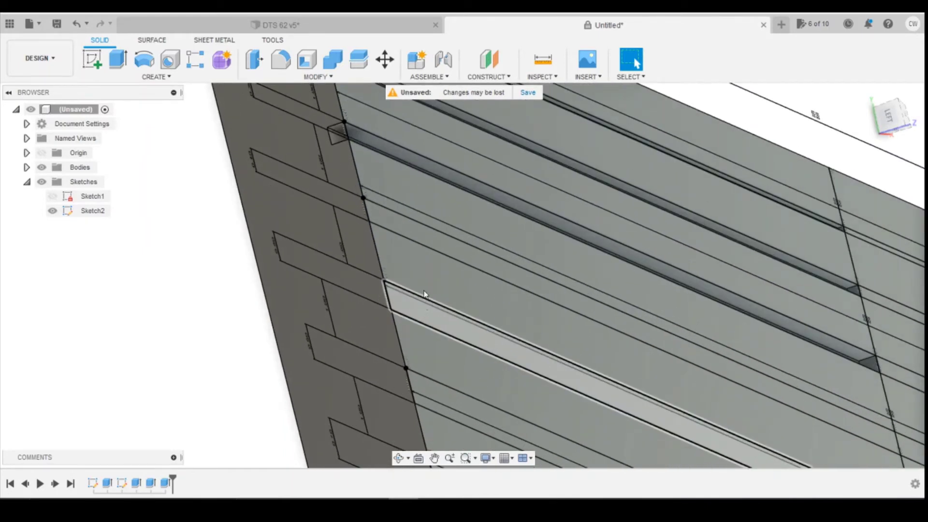
{"action": "left_click", "coordinate": [401, 225]}
{"action": "right_click", "coordinate": [401, 225]}
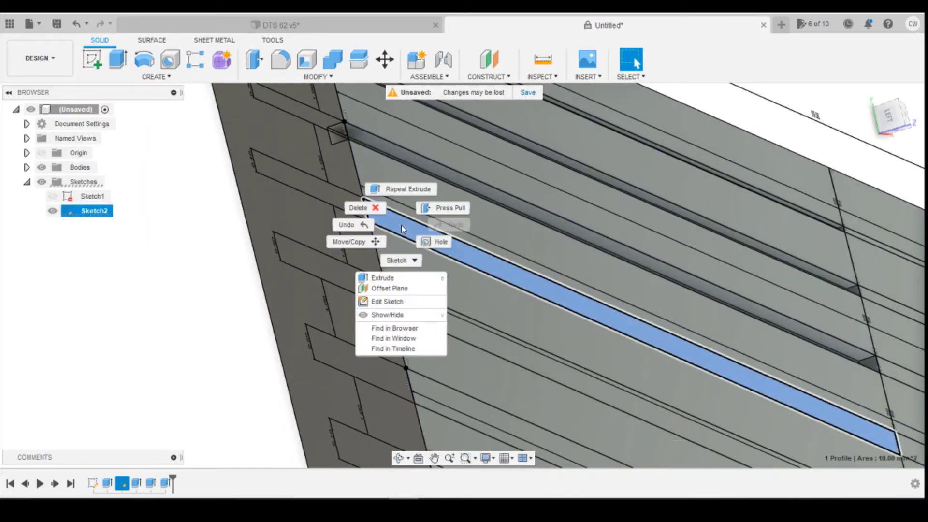
{"action": "left_click", "coordinate": [393, 277]}
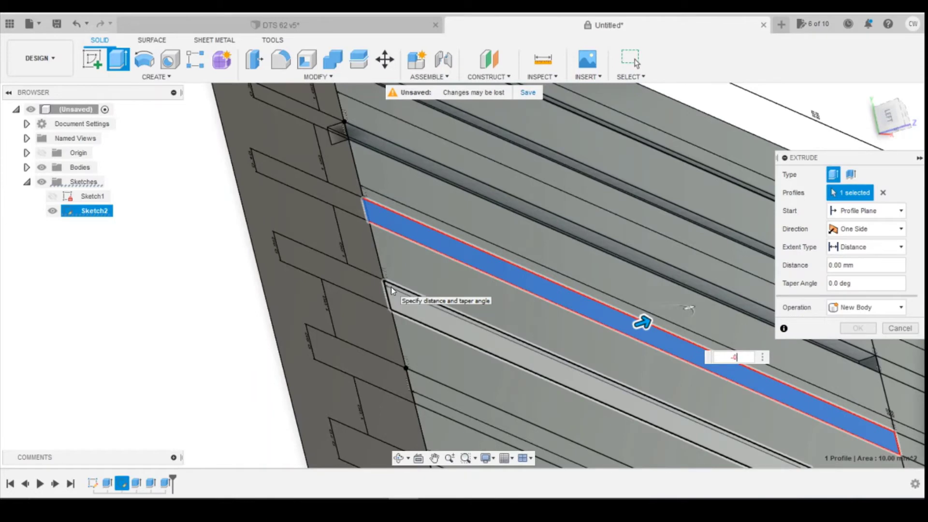
{"action": "type", "text": "-0.4"}
{"action": "key", "text": "Return"}
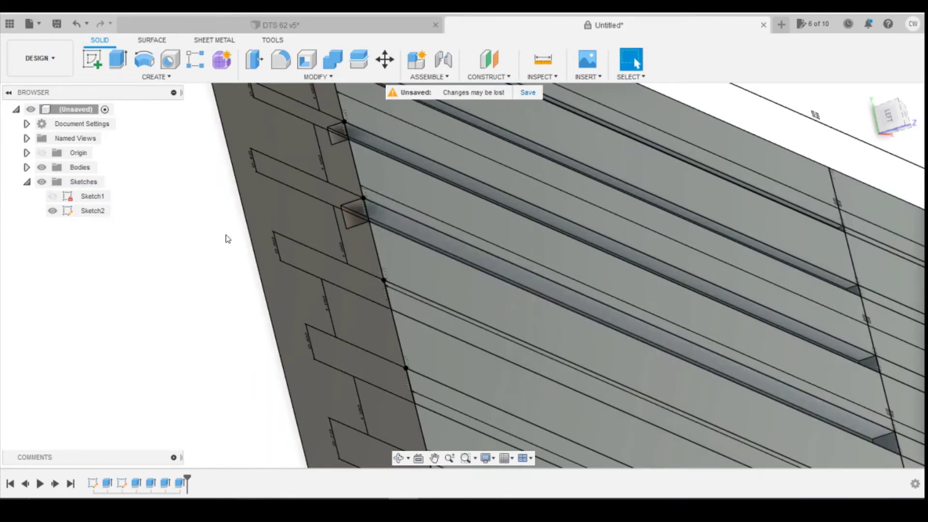
Extrude the left half of the 0.5 mm strip -0.4 mm to cut it into the plate.
{"action": "left_click", "coordinate": [404, 302]}
{"action": "right_click", "coordinate": [405, 302]}
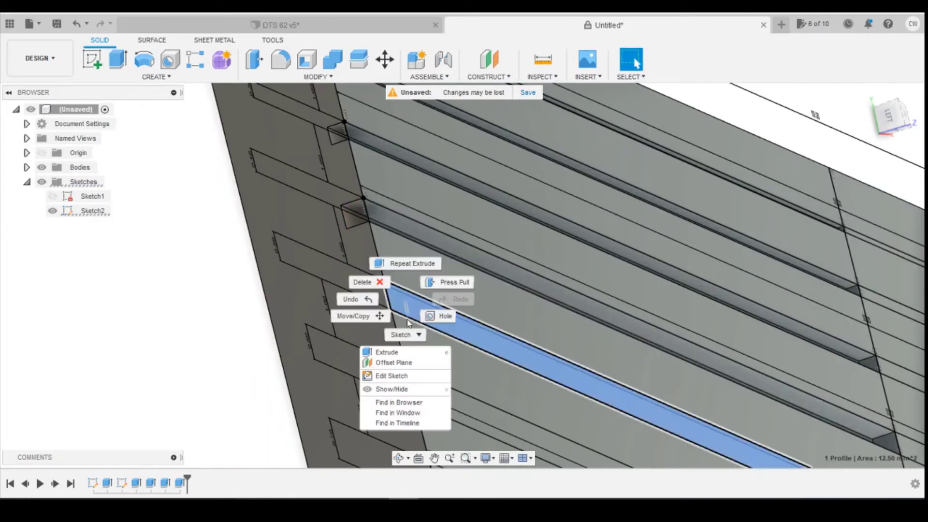
{"action": "left_click", "coordinate": [391, 354]}
{"action": "type", "text": "-0"}
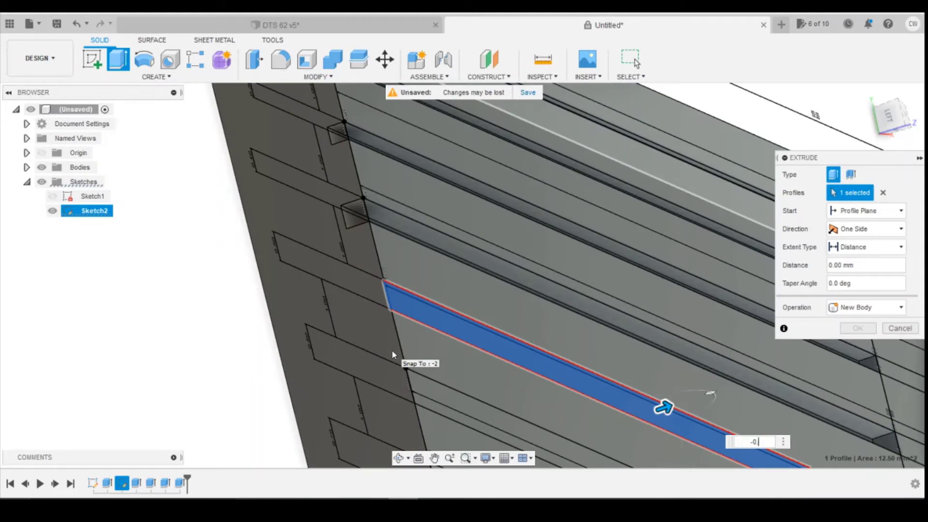
{"action": "type", "text": ".4"}
{"action": "key", "text": "Return"}
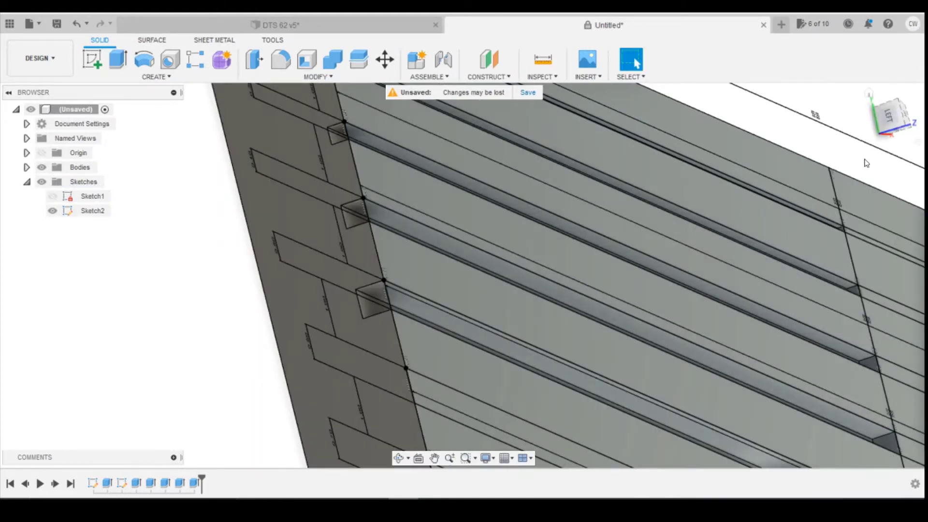
Examine the cut grooves and the uncut halves of the strips from several angles.
{"action": "middle_click_drag", "start_coordinate": [865, 164], "coordinate": [772, 202], "text": "shift"}
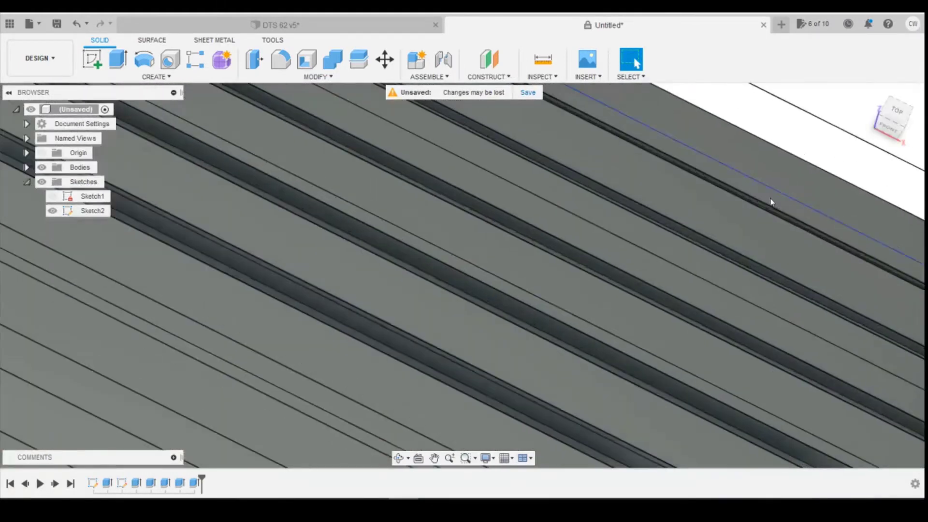
{"action": "scroll", "coordinate": [769, 201], "scroll_direction": "down", "scroll_amount": 8}
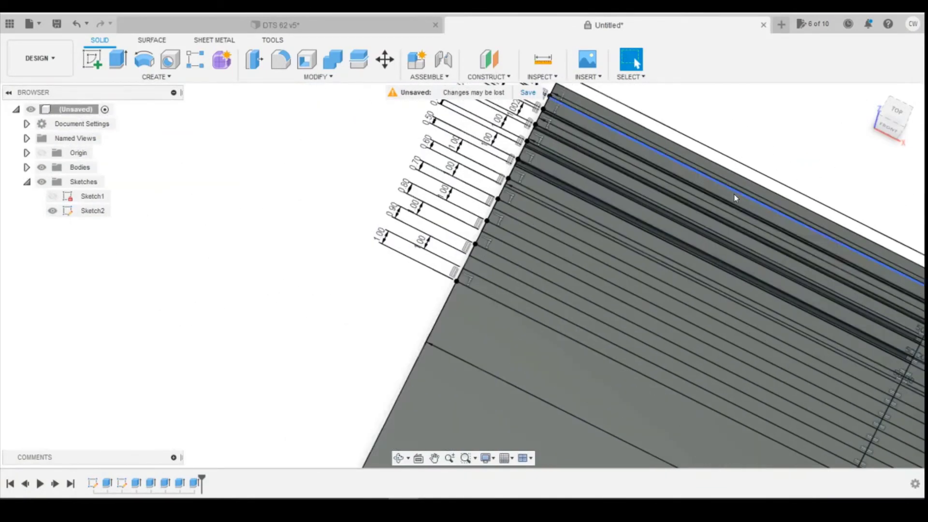
{"action": "scroll", "coordinate": [734, 197], "scroll_direction": "down", "scroll_amount": 2}
{"action": "left_click", "coordinate": [895, 123]}
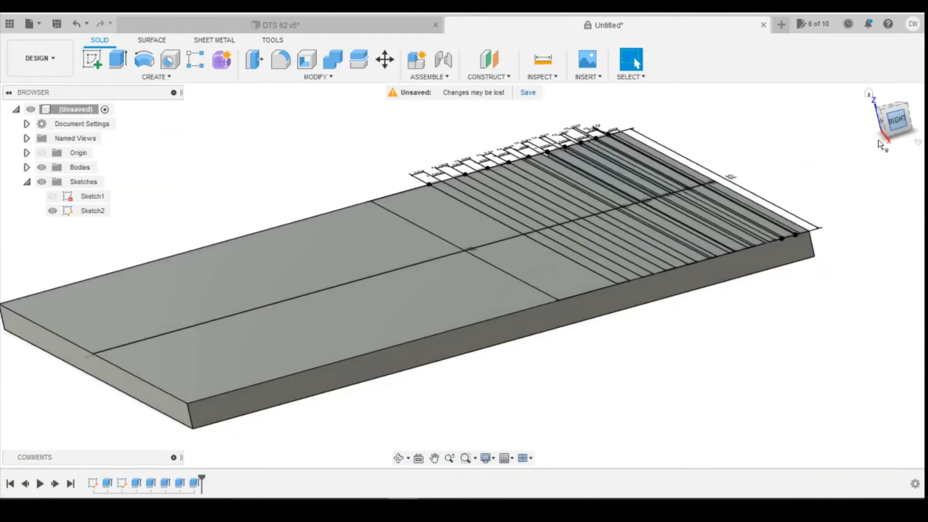
{"action": "scroll", "coordinate": [826, 247], "scroll_direction": "up", "scroll_amount": 6}
{"action": "scroll", "coordinate": [718, 187], "scroll_direction": "up", "scroll_amount": 2}
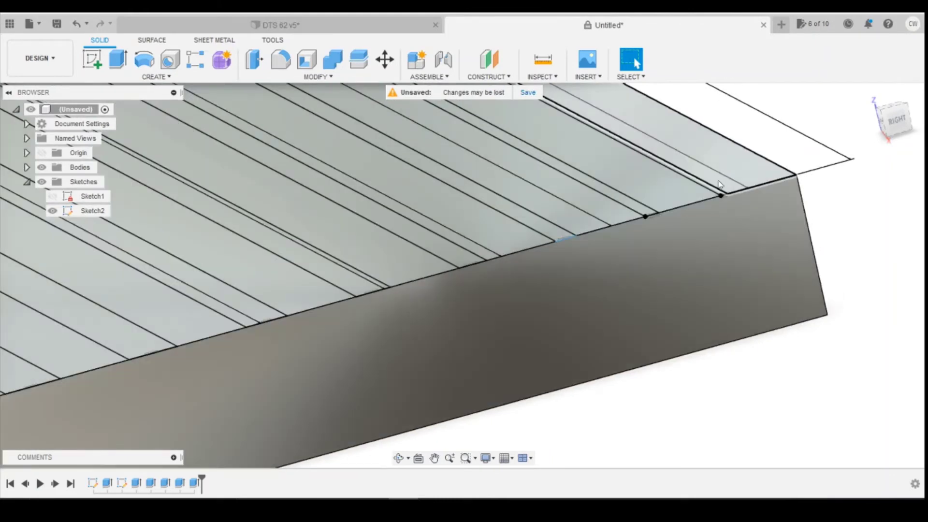
{"action": "scroll", "coordinate": [727, 242], "scroll_direction": "up", "scroll_amount": 3}
{"action": "scroll", "coordinate": [737, 288], "scroll_direction": "down", "scroll_amount": 3}
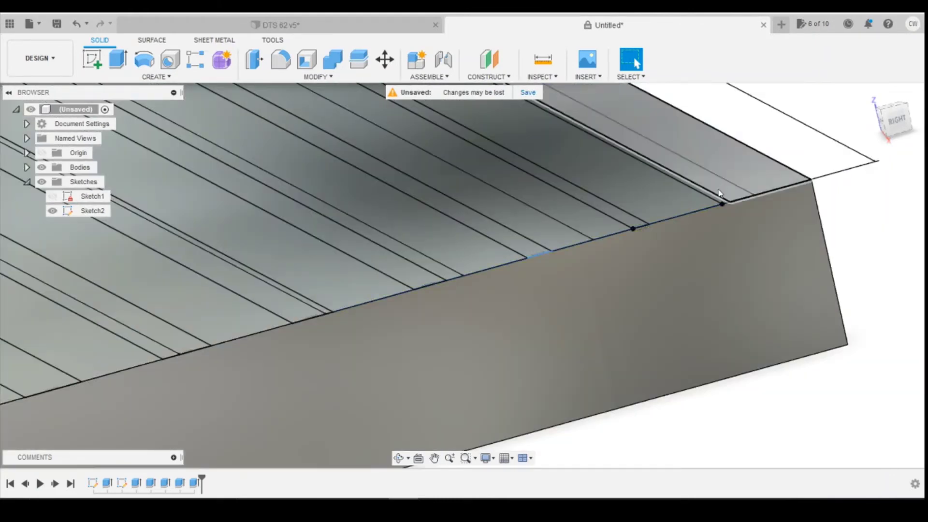
{"action": "mouse_move", "coordinate": [730, 186]}
{"action": "middle_mouse_down", "text": "shift"}
{"action": "mouse_move", "coordinate": [759, 240]}
{"action": "mouse_move", "coordinate": [601, 167]}
{"action": "middle_mouse_up", "text": "shift"}
{"action": "scroll", "coordinate": [633, 133], "scroll_direction": "down", "scroll_amount": 5}
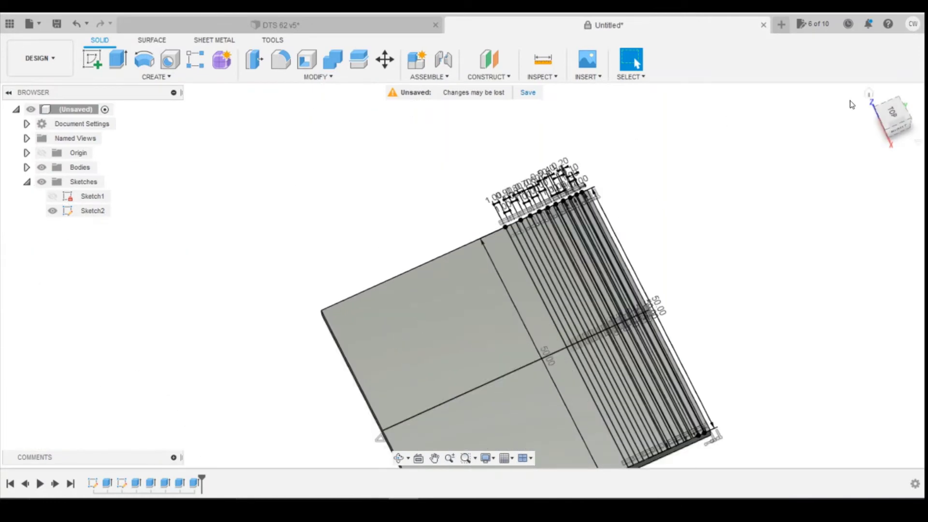
Extrude the uncut half of the 0.1 mm strip upward from the plate as a raised ridge.
{"action": "left_click", "coordinate": [892, 113]}
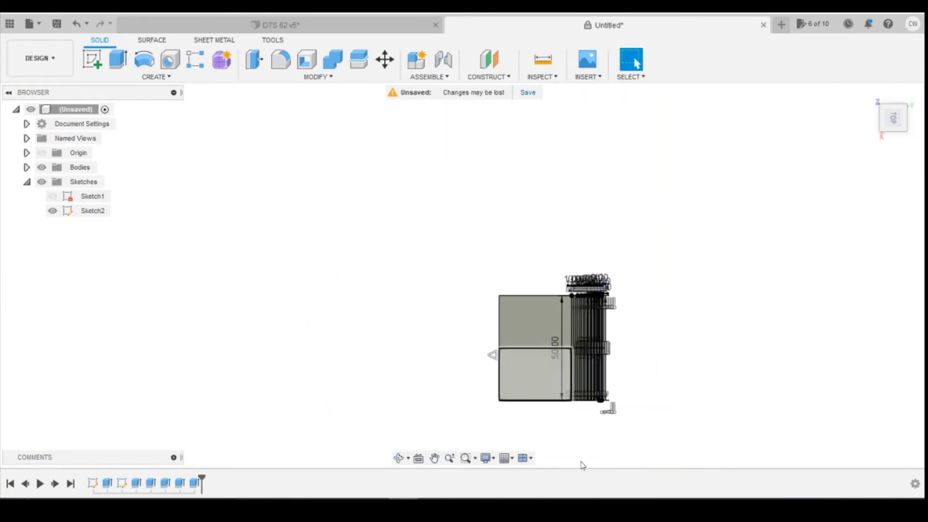
{"action": "scroll", "coordinate": [628, 300], "scroll_direction": "up", "scroll_amount": 5}
{"action": "scroll", "coordinate": [628, 300], "scroll_direction": "up", "scroll_amount": 10}
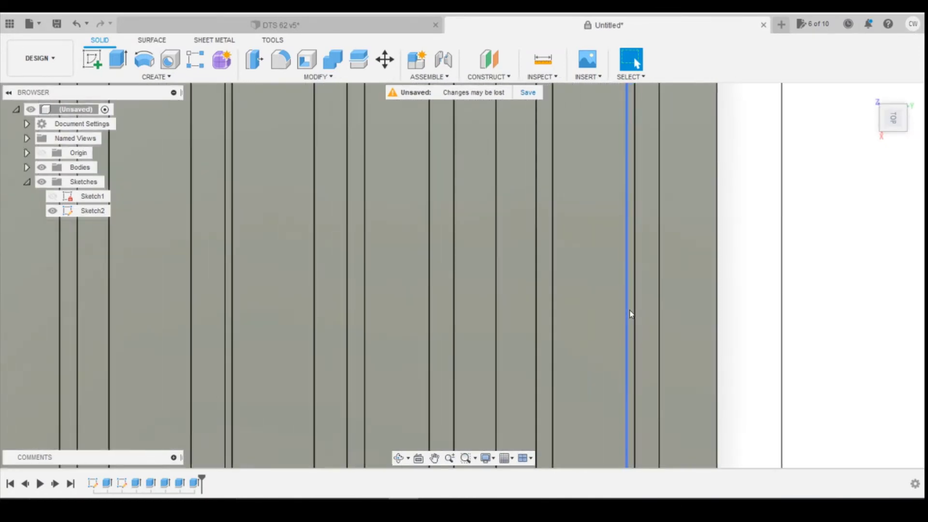
{"action": "left_click", "coordinate": [631, 304]}
{"action": "right_click", "coordinate": [631, 305]}
{"action": "left_click", "coordinate": [612, 354]}
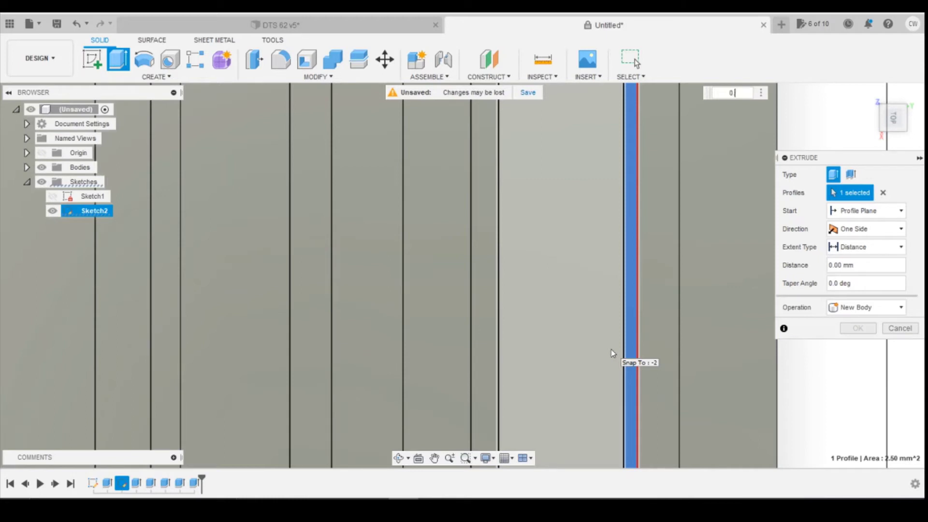
{"action": "key", "text": "Return"}
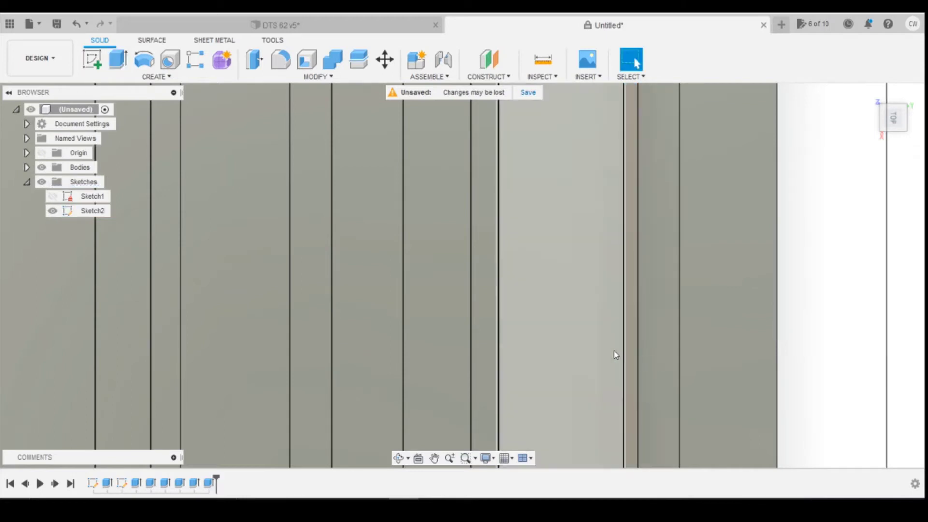
Extrude the uncut half of the 0.2 mm strip 0.2 mm upward.
{"action": "left_click", "coordinate": [491, 314]}
{"action": "right_click", "coordinate": [491, 315]}
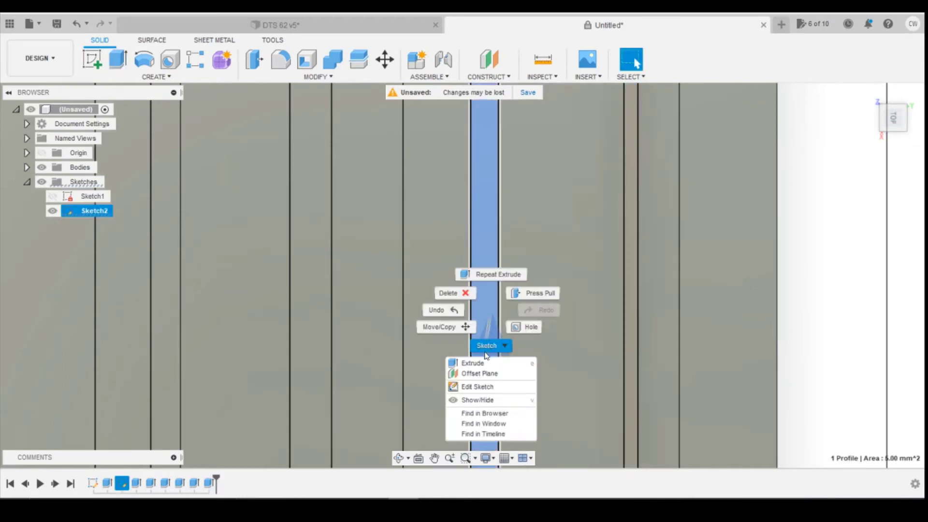
{"action": "left_click", "coordinate": [480, 362]}
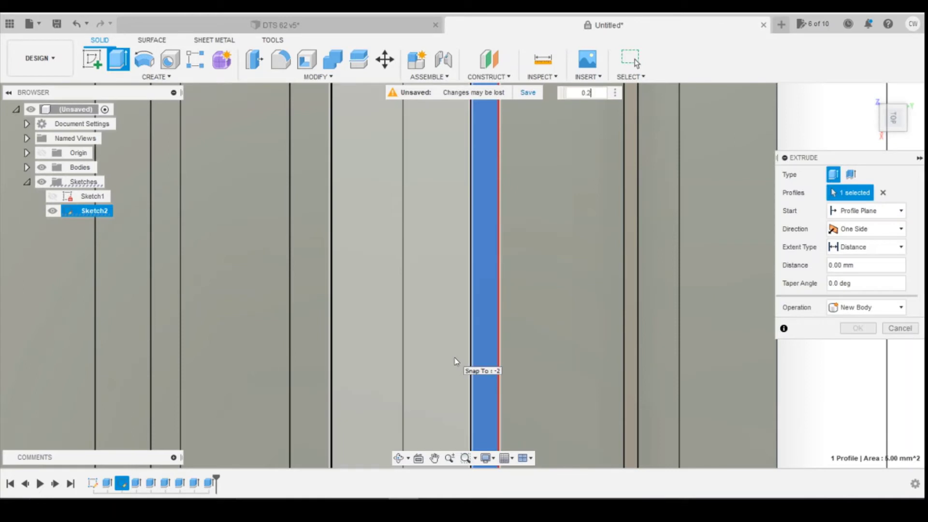
{"action": "type", "text": "0.2"}
{"action": "key", "text": "Return"}
Extrude the uncut half of the 0.3 mm strip 0.2 mm upward as the third ridge.
{"action": "left_click", "coordinate": [298, 343]}
{"action": "right_click", "coordinate": [296, 340]}
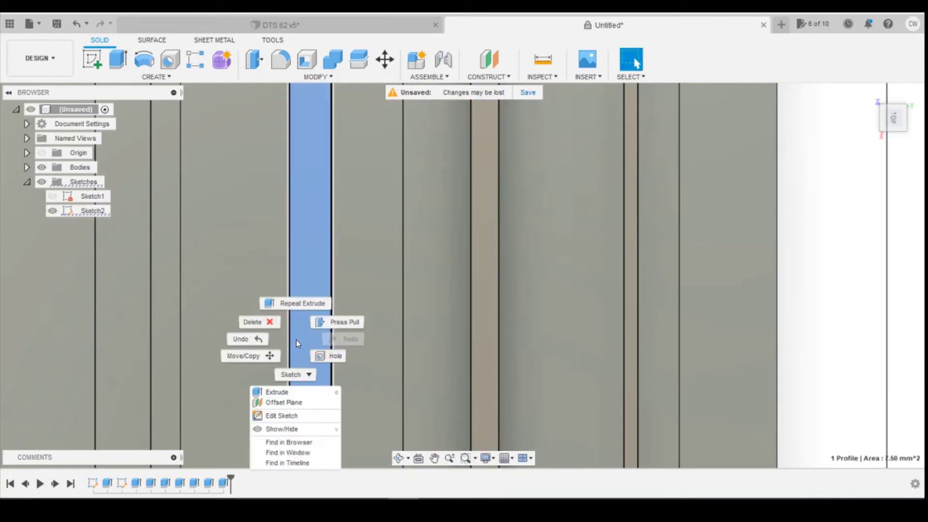
{"action": "left_click", "coordinate": [283, 390]}
{"action": "type", "text": "0"}
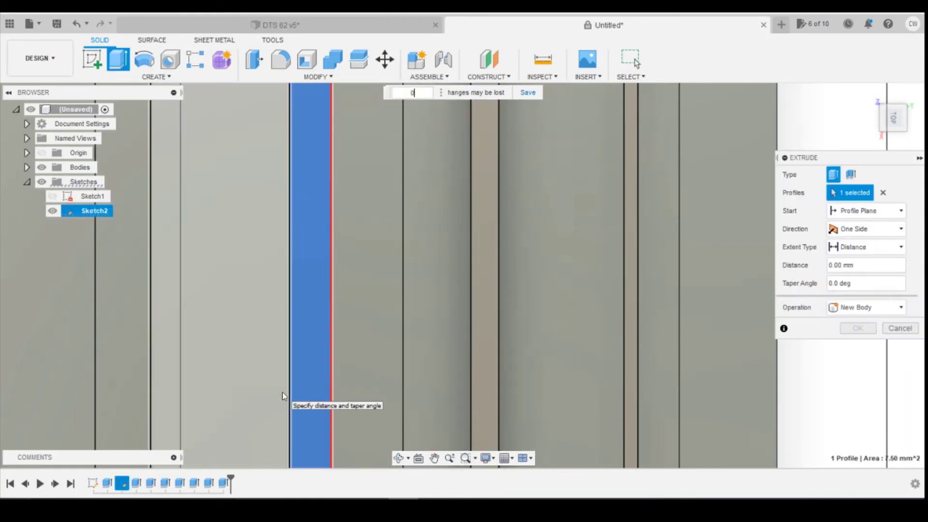
{"action": "type", "text": ".2"}
{"action": "key", "text": "Return"}
Hide Sketch2 and examine the grooves and raised ridges on the plate from several angles.
{"action": "scroll", "coordinate": [313, 290], "scroll_direction": "up", "scroll_amount": 4}
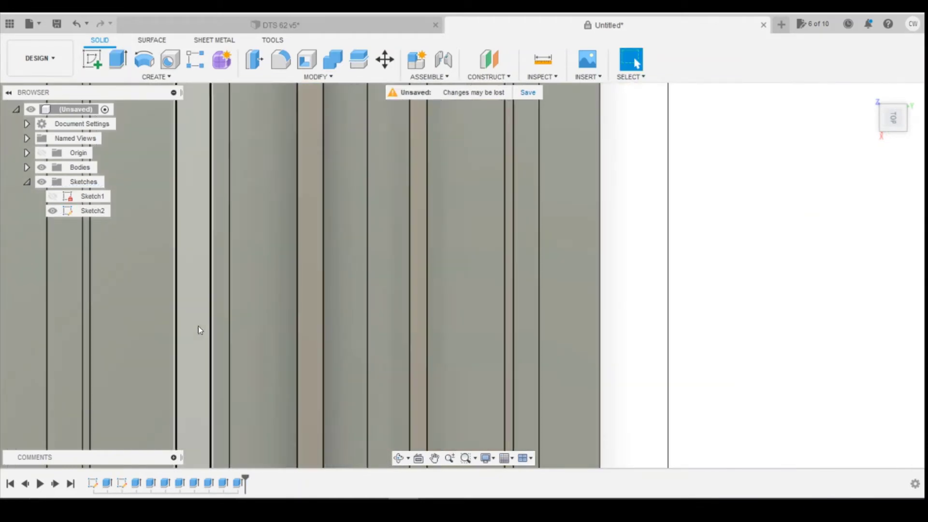
{"action": "left_click", "coordinate": [53, 211]}
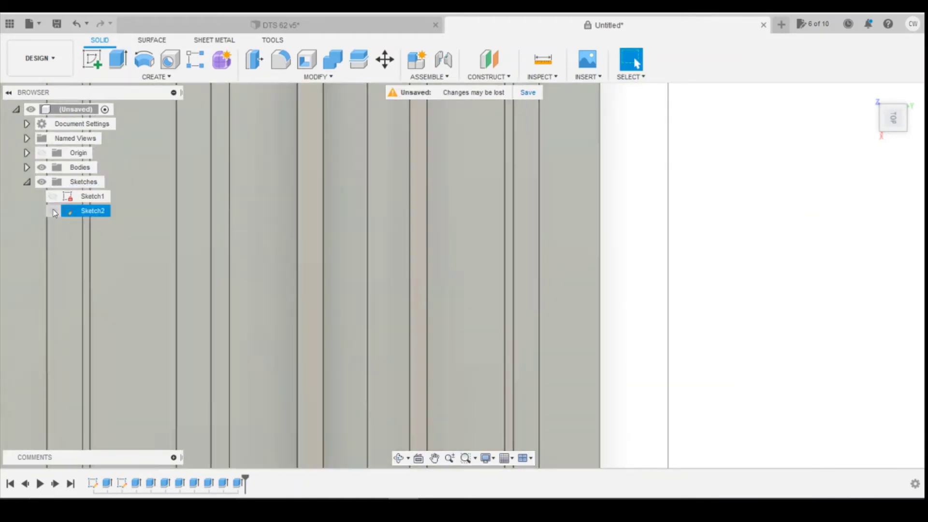
{"action": "scroll", "coordinate": [466, 294], "scroll_direction": "up", "scroll_amount": 5}
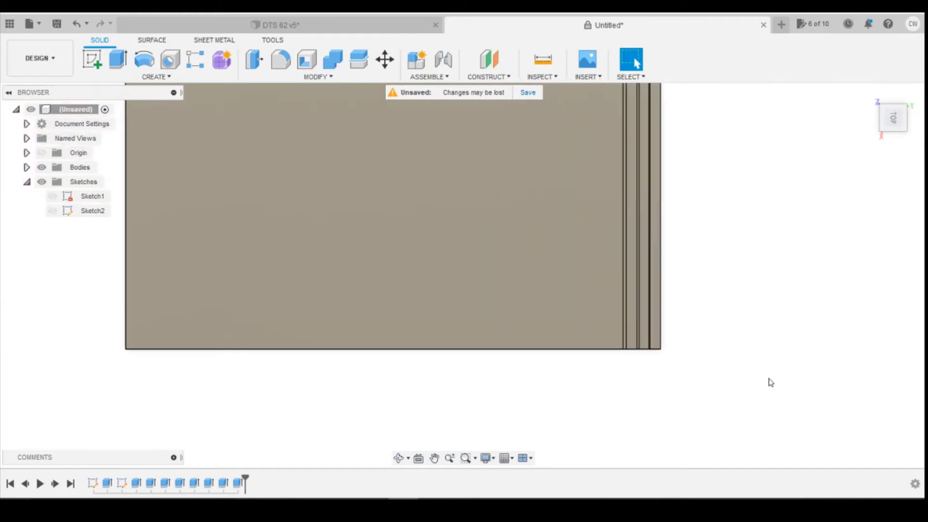
{"action": "scroll", "coordinate": [744, 334], "scroll_direction": "up", "scroll_amount": 2}
{"action": "left_click_drag", "start_coordinate": [880, 119], "coordinate": [538, 204]}
{"action": "scroll", "coordinate": [538, 203], "scroll_direction": "down", "scroll_amount": 6}
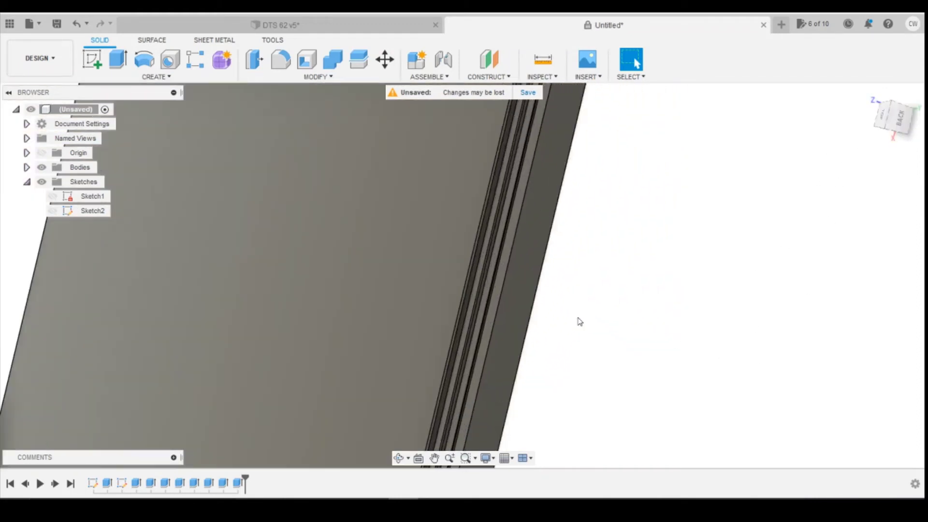
{"action": "scroll", "coordinate": [569, 256], "scroll_direction": "down", "scroll_amount": 5}
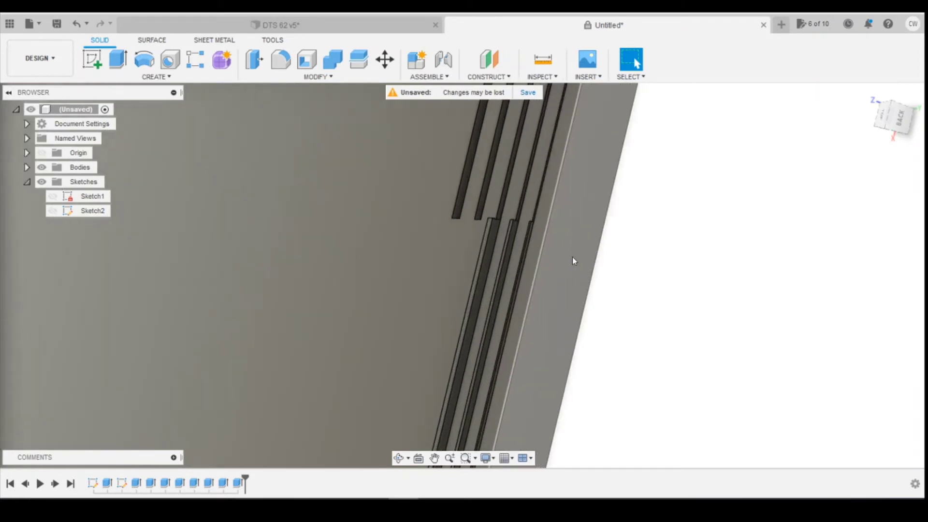
{"action": "scroll", "coordinate": [476, 186], "scroll_direction": "down", "scroll_amount": 1}
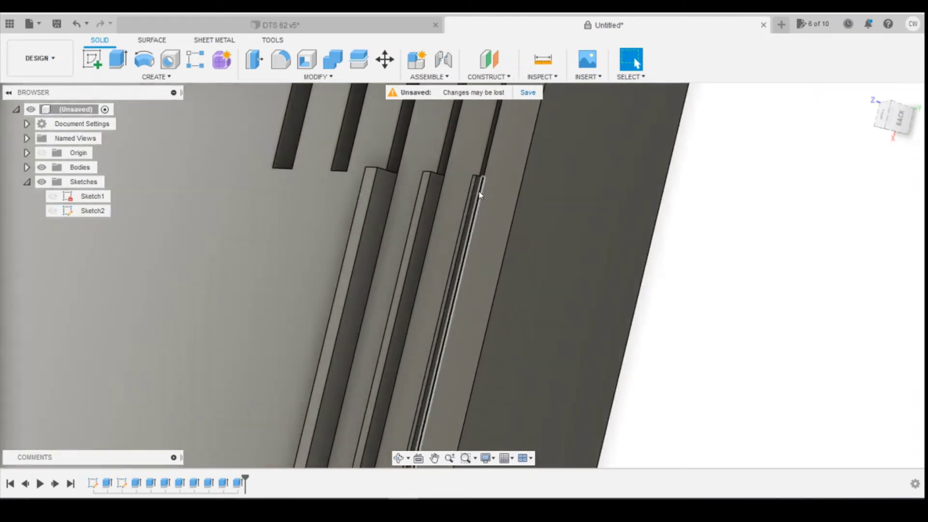
{"action": "mouse_move", "coordinate": [891, 120]}
{"action": "left_mouse_down"}
{"action": "mouse_move", "coordinate": [782, 178]}
{"action": "mouse_move", "coordinate": [816, 147]}
{"action": "mouse_move", "coordinate": [880, 123]}
{"action": "left_mouse_up"}
{"action": "left_click", "coordinate": [870, 93]}
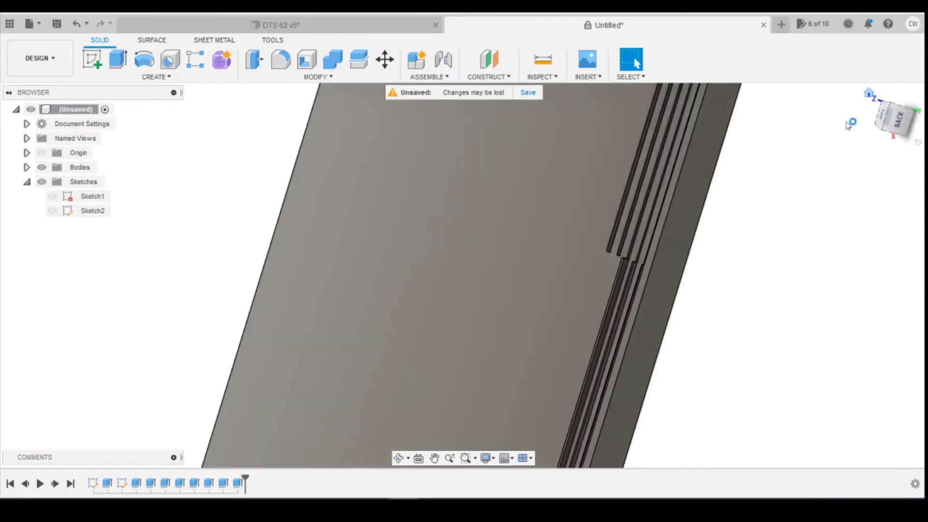
{"action": "scroll", "coordinate": [628, 241], "scroll_direction": "down", "scroll_amount": 4}
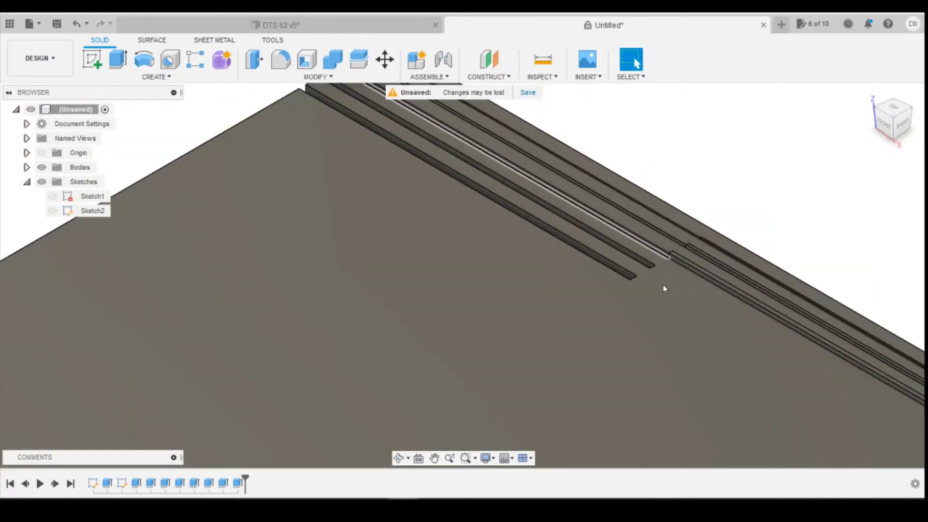
{"action": "scroll", "coordinate": [663, 288], "scroll_direction": "up", "scroll_amount": 2}
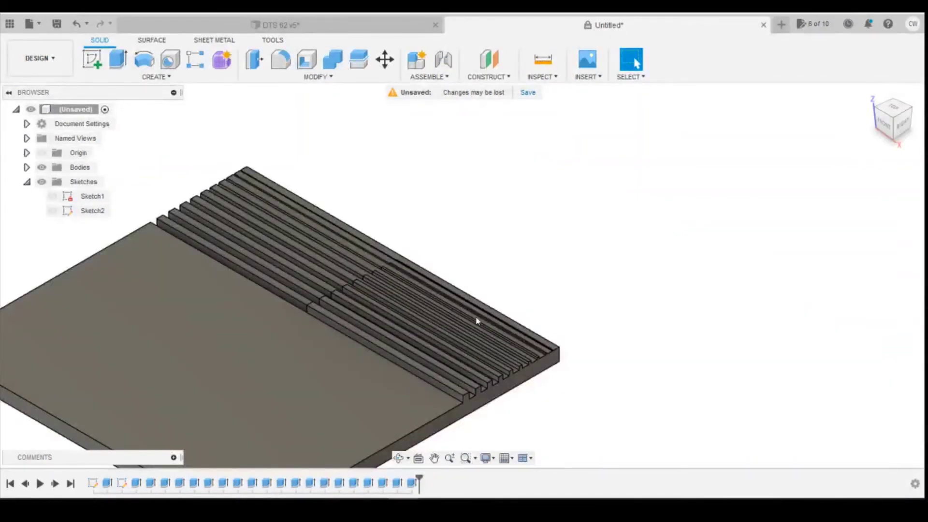
Start a new sketch on the plate's top face, on the outer border next to the 0.1 mm strip.
{"action": "middle_click_drag", "start_coordinate": [463, 273], "coordinate": [381, 289], "text": "shift"}
{"action": "scroll", "coordinate": [205, 154], "scroll_direction": "up", "scroll_amount": 5}
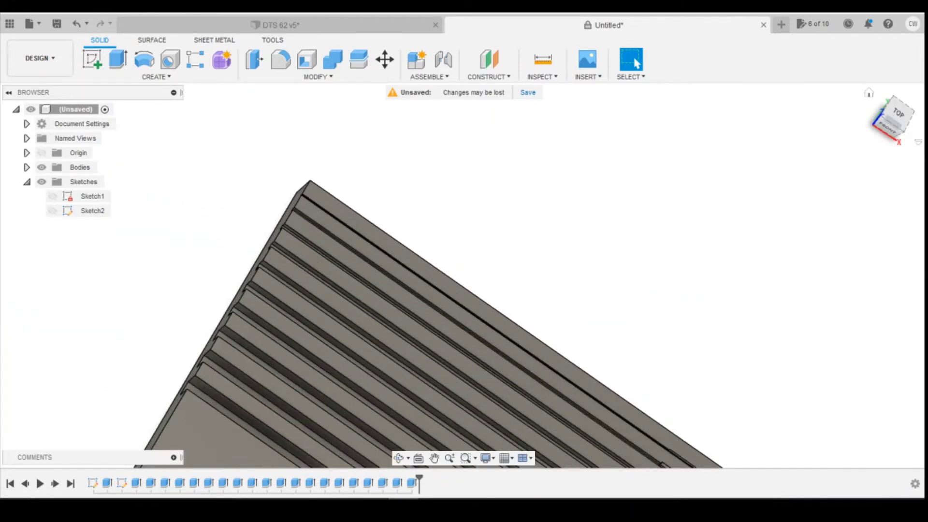
{"action": "left_click", "coordinate": [898, 115]}
{"action": "scroll", "coordinate": [365, 182], "scroll_direction": "down", "scroll_amount": 3}
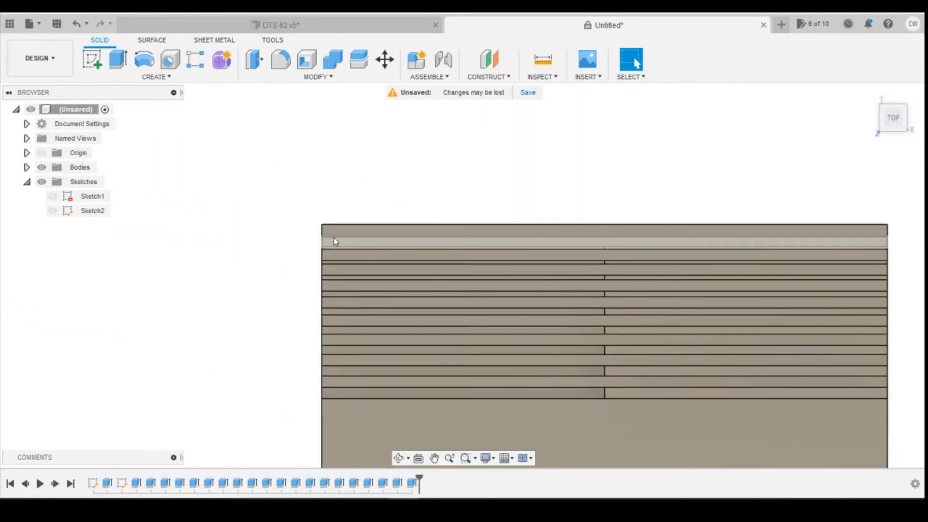
{"action": "scroll", "coordinate": [336, 239], "scroll_direction": "up", "scroll_amount": 3}
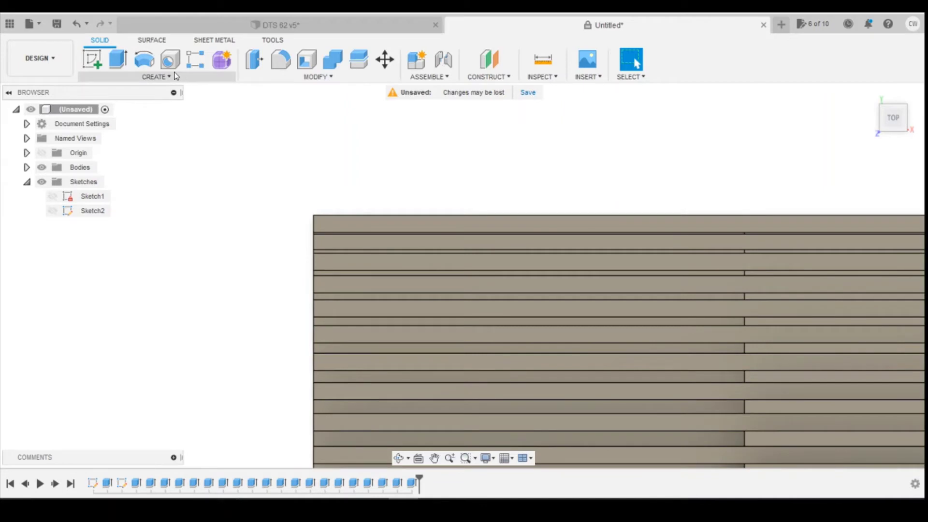
{"action": "left_click", "coordinate": [92, 59]}
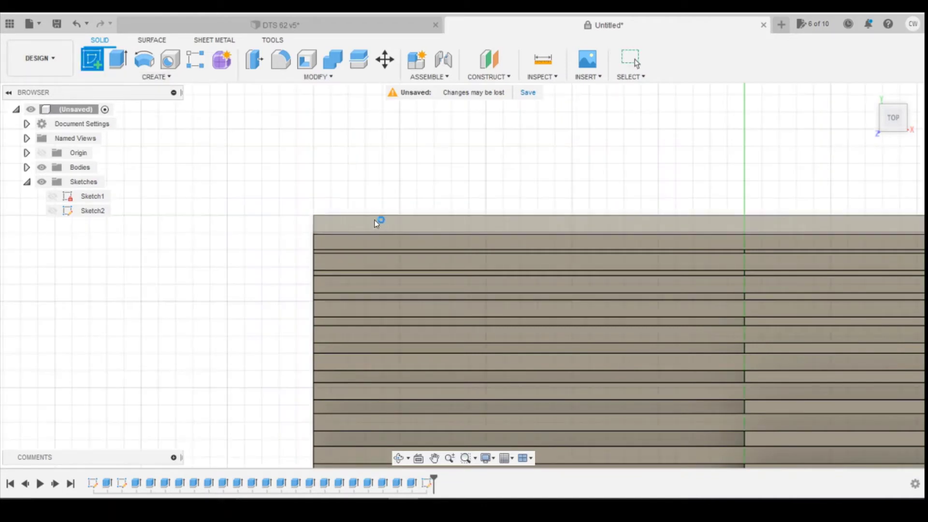
{"action": "left_click", "coordinate": [377, 223]}
Add the sketch text "0.1" in bold Arial, 0.6 mm high, at the left end of the border above the 0.1 mm strip.
{"action": "left_click", "coordinate": [184, 80]}
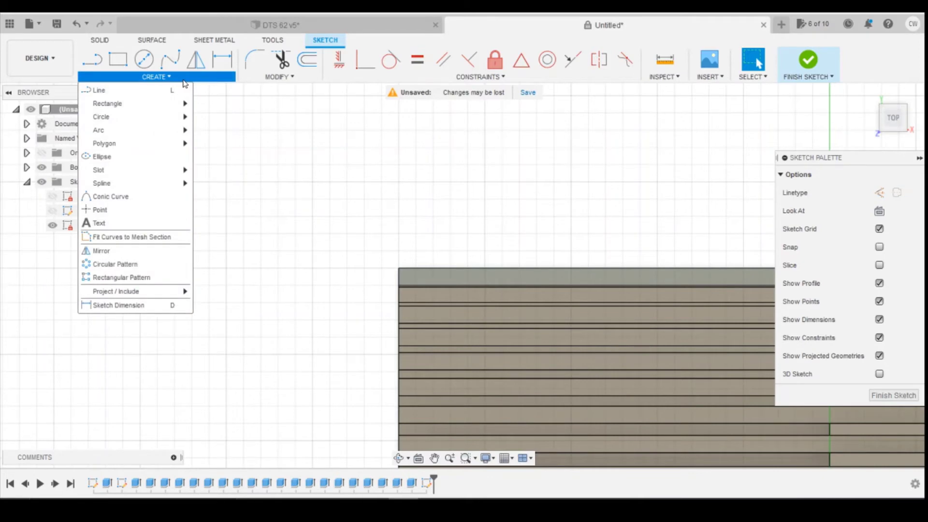
{"action": "left_click", "coordinate": [121, 223]}
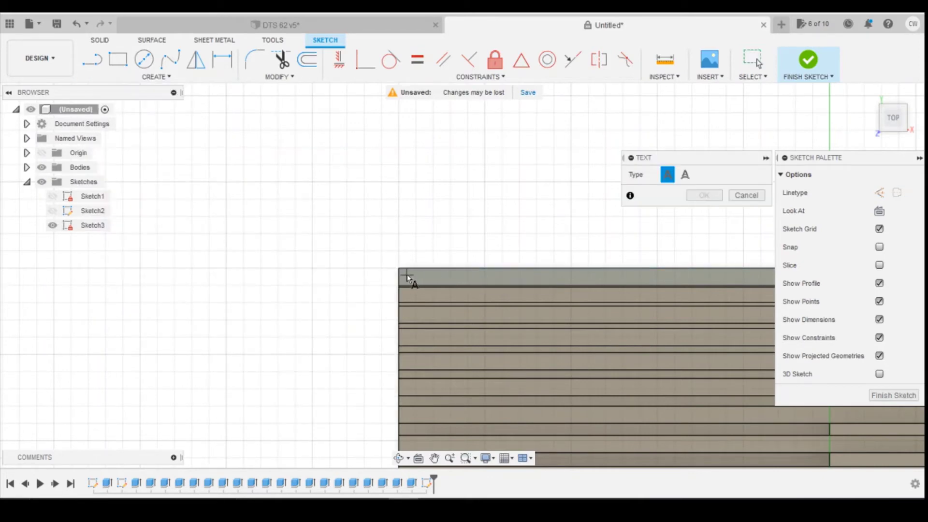
{"action": "left_click", "coordinate": [454, 281]}
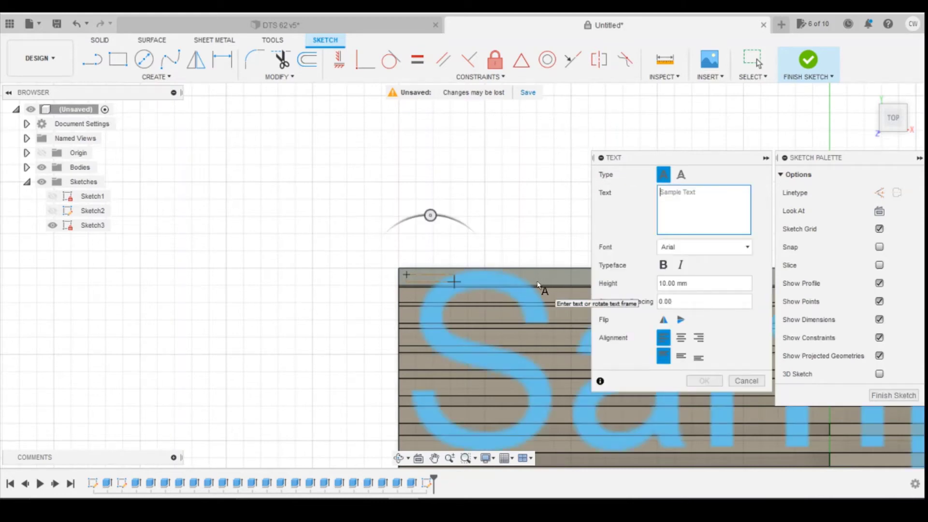
{"action": "type", "text": "0.1"}
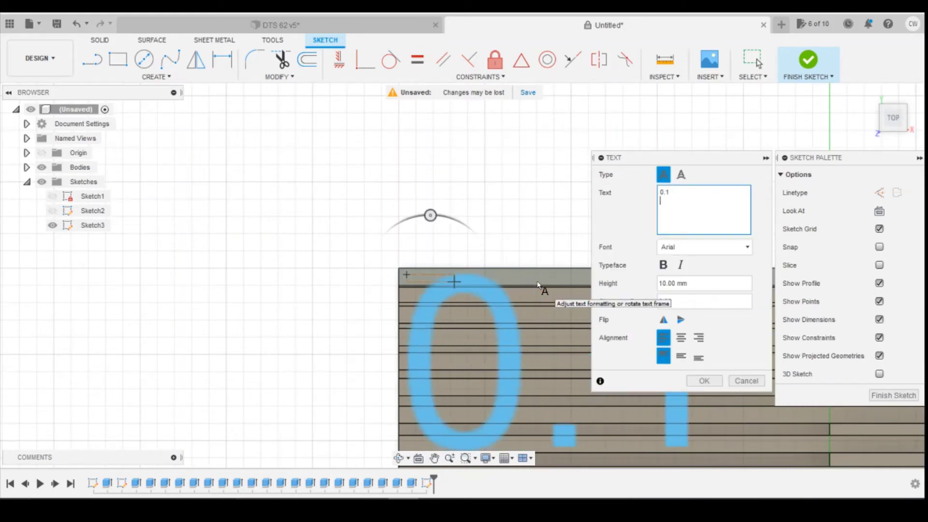
{"action": "left_click", "coordinate": [663, 264]}
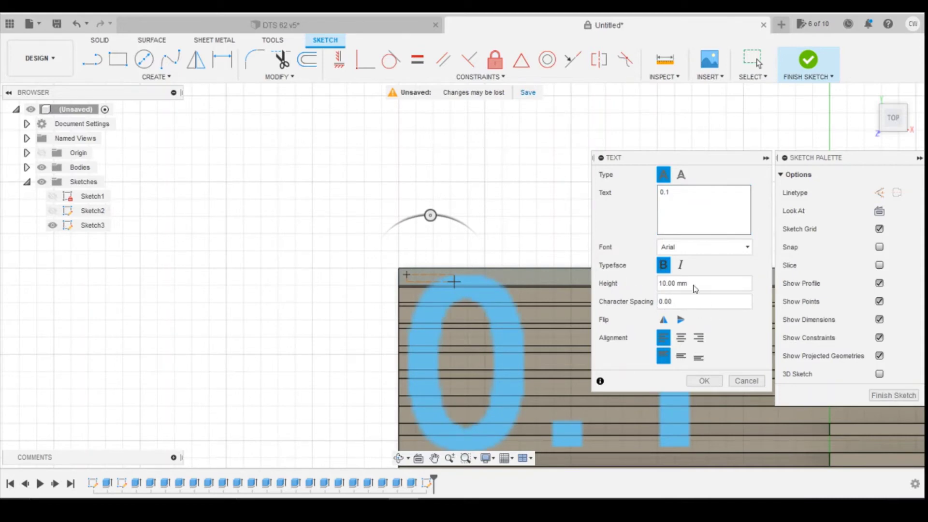
{"action": "left_click_drag", "start_coordinate": [694, 288], "coordinate": [640, 288]}
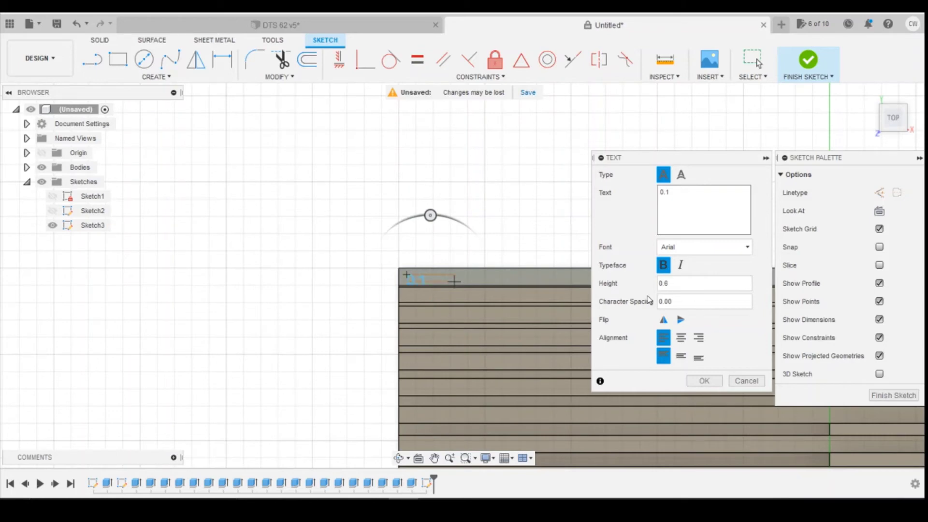
{"action": "type", "text": ".6"}
{"action": "key", "text": "Return"}
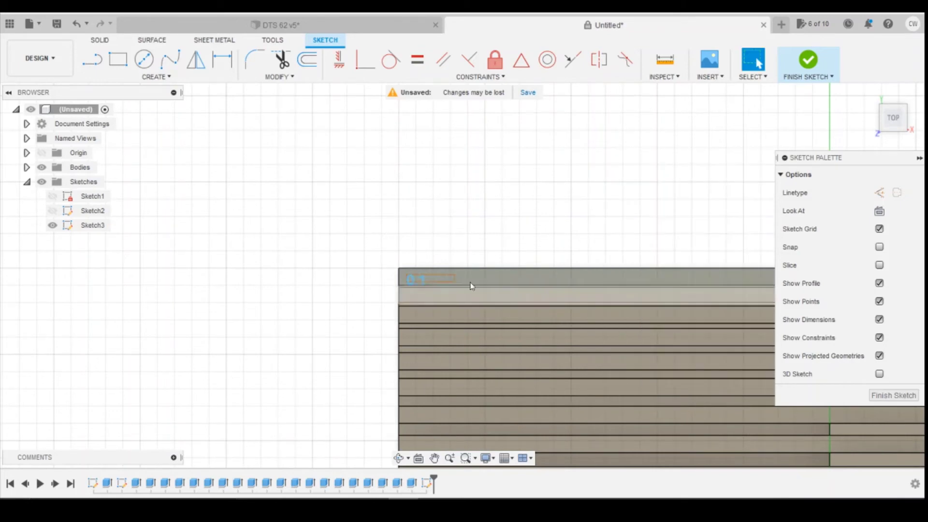
Shift the "0.1" label slightly upward so it fits inside the plate's outer border.
{"action": "scroll", "coordinate": [418, 282], "scroll_direction": "up", "scroll_amount": 1}
{"action": "left_click_drag", "start_coordinate": [429, 282], "coordinate": [426, 274]}
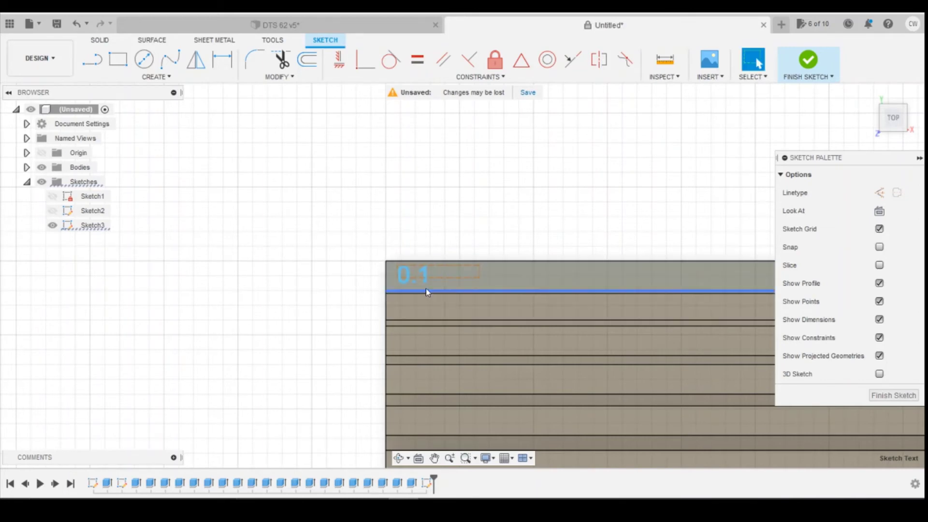
{"action": "scroll", "coordinate": [427, 285], "scroll_direction": "up", "scroll_amount": 2}
{"action": "scroll", "coordinate": [425, 295], "scroll_direction": "up", "scroll_amount": 2}
{"action": "scroll", "coordinate": [415, 333], "scroll_direction": "down", "scroll_amount": 3}
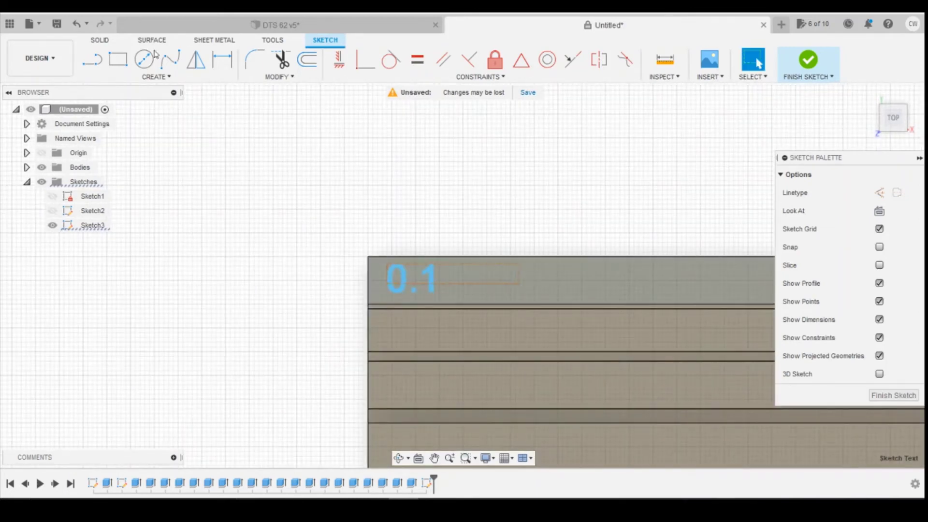
Add a bold 0.6 mm high text label "0.2" directly below "0.1", on the land between the first two strips.
{"action": "left_click", "coordinate": [182, 78]}
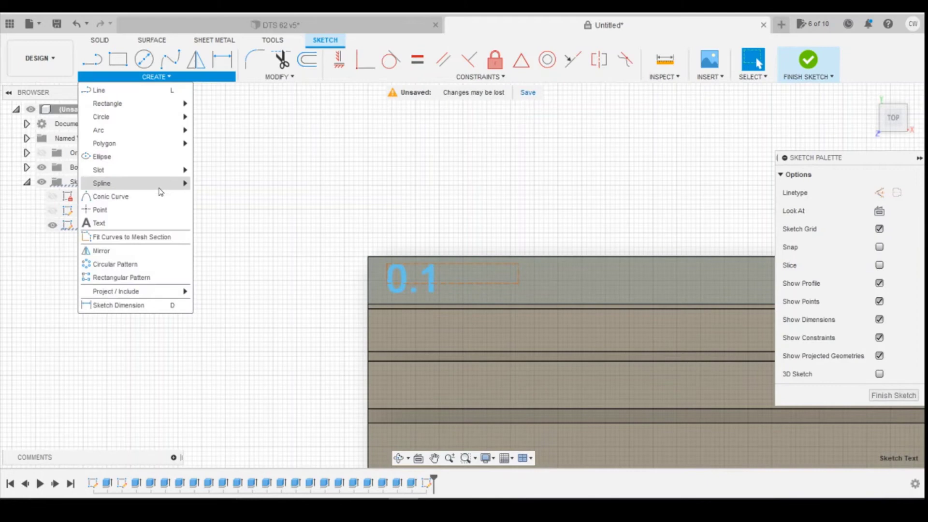
{"action": "left_click", "coordinate": [145, 224]}
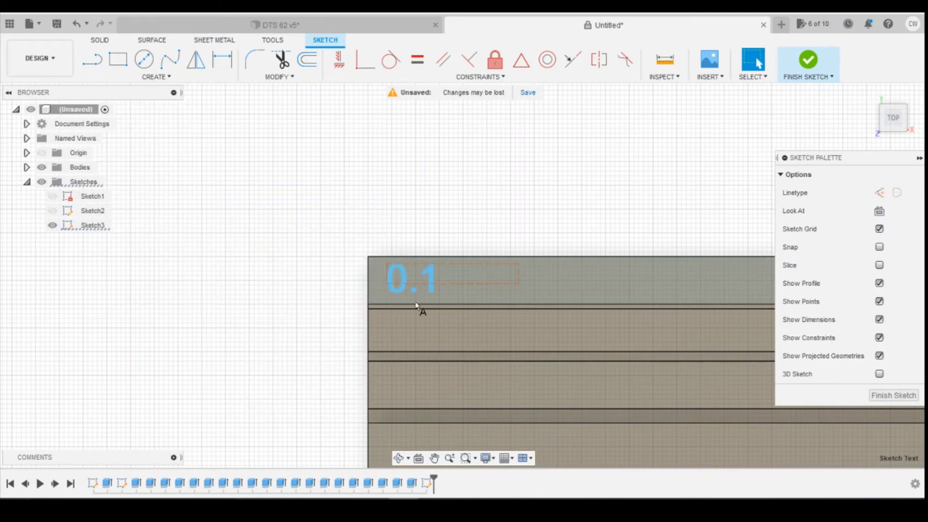
{"action": "left_click", "coordinate": [386, 315]}
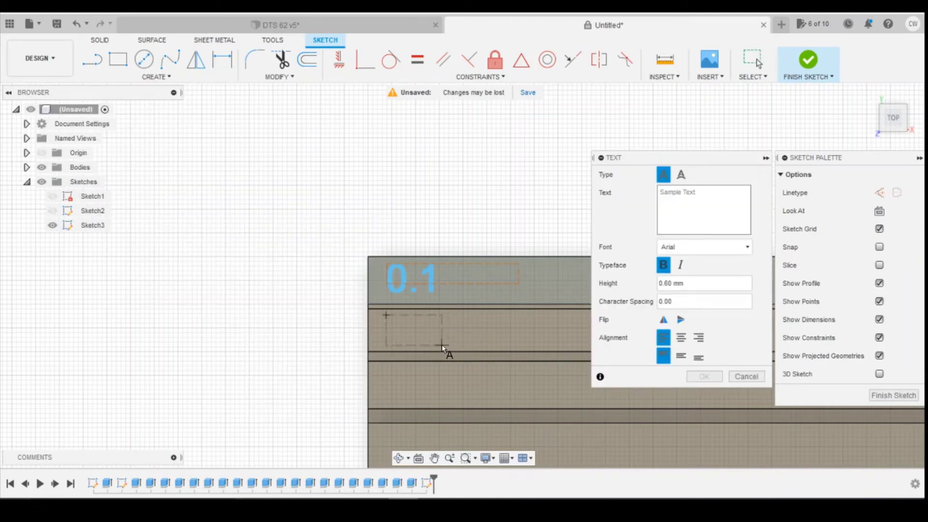
{"action": "left_click", "coordinate": [442, 344]}
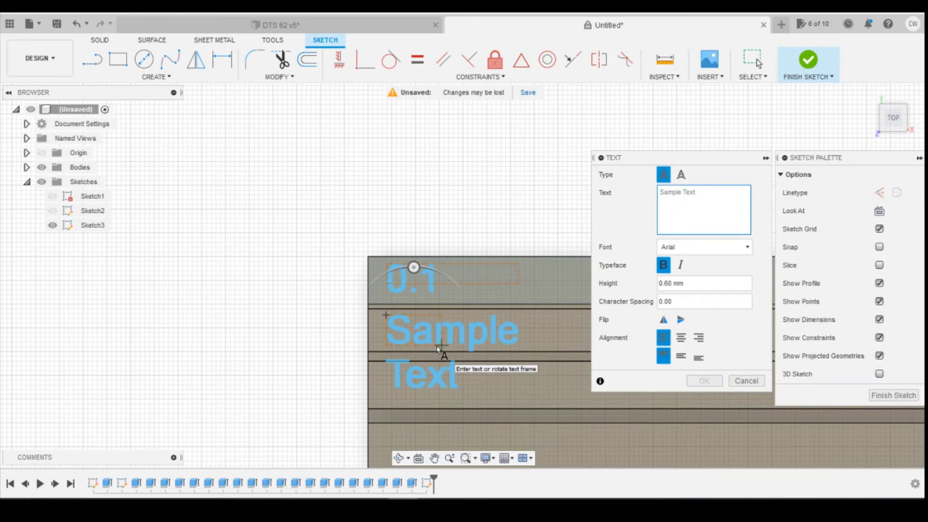
{"action": "type", "text": "0.2"}
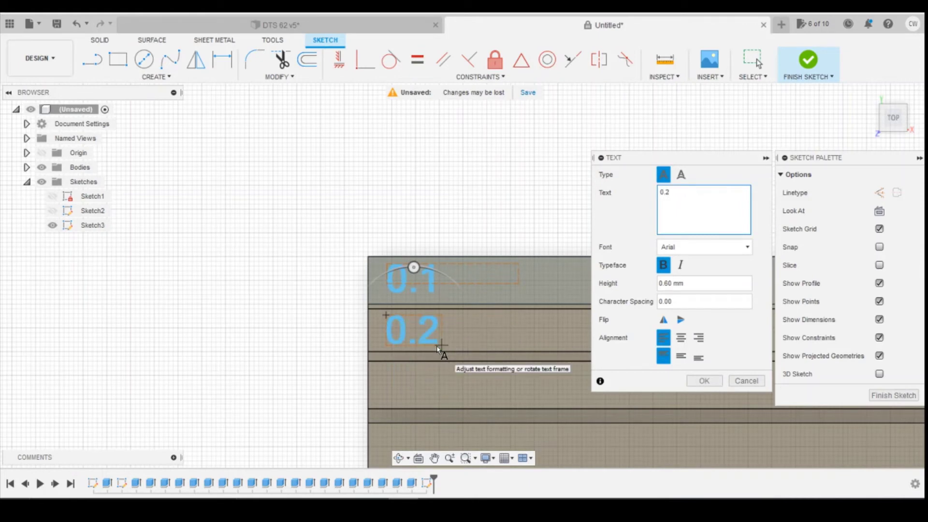
{"action": "key", "text": "Return"}
{"action": "left_click", "coordinate": [704, 381]}
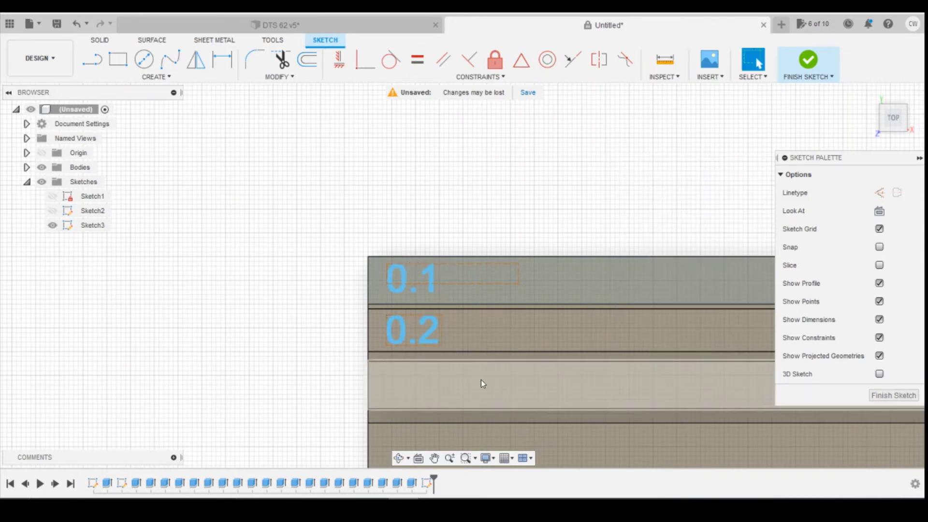
Add a bold 0.6 mm high text label "0.3" below "0.2", on the land before the 0.3 mm strip.
{"action": "left_click", "coordinate": [156, 76]}
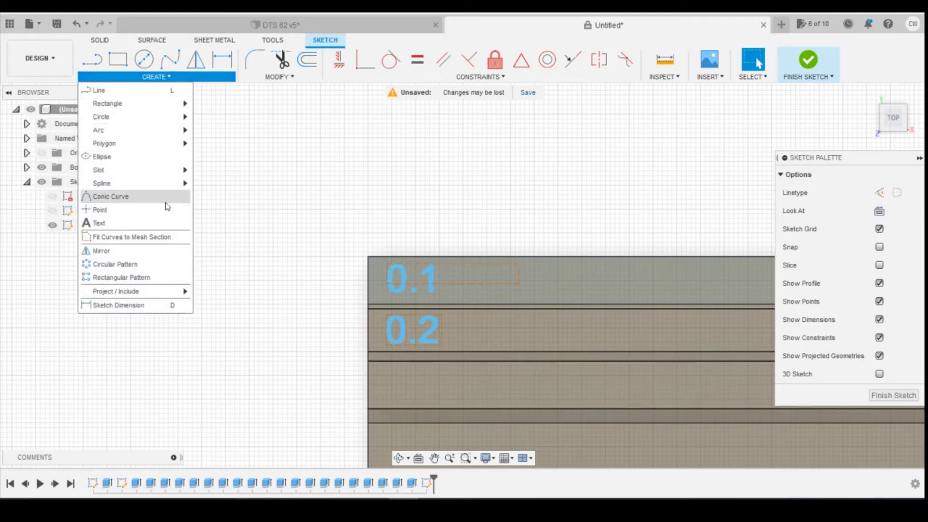
{"action": "left_click", "coordinate": [166, 224]}
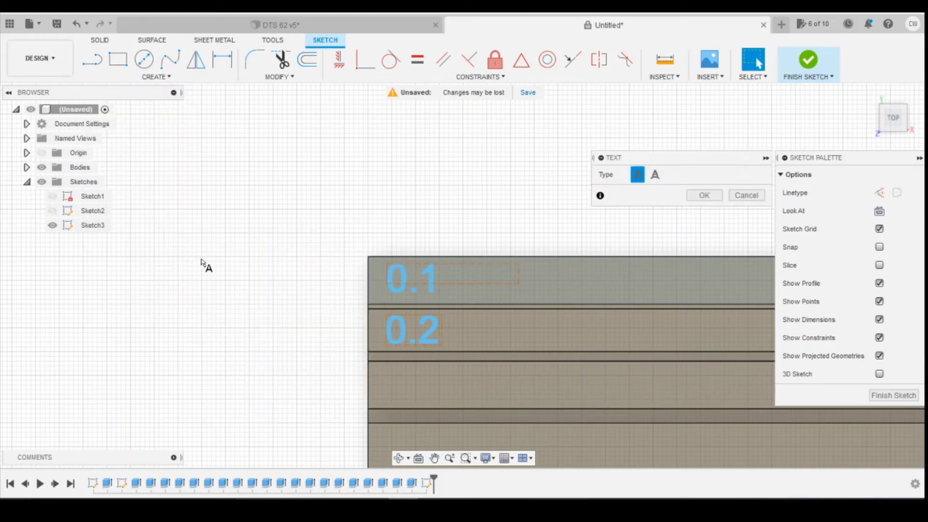
{"action": "left_click", "coordinate": [441, 400]}
{"action": "type", "text": "0.3"}
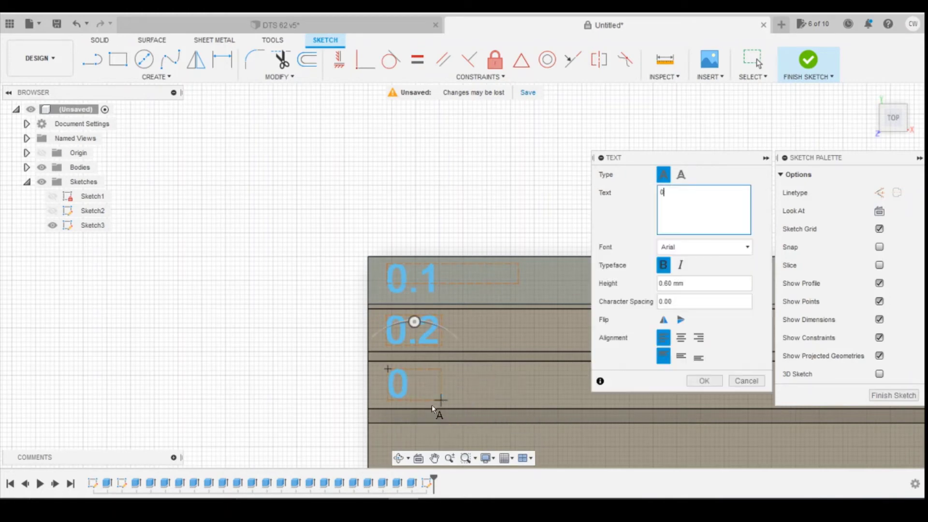
{"action": "left_click", "coordinate": [704, 380]}
Add a bold 0.6 mm high text label "0.4" below "0.3", on the land before the 0.4 mm strip.
{"action": "scroll", "coordinate": [642, 342], "scroll_direction": "down", "scroll_amount": 2}
{"action": "scroll", "coordinate": [529, 407], "scroll_direction": "up", "scroll_amount": 3}
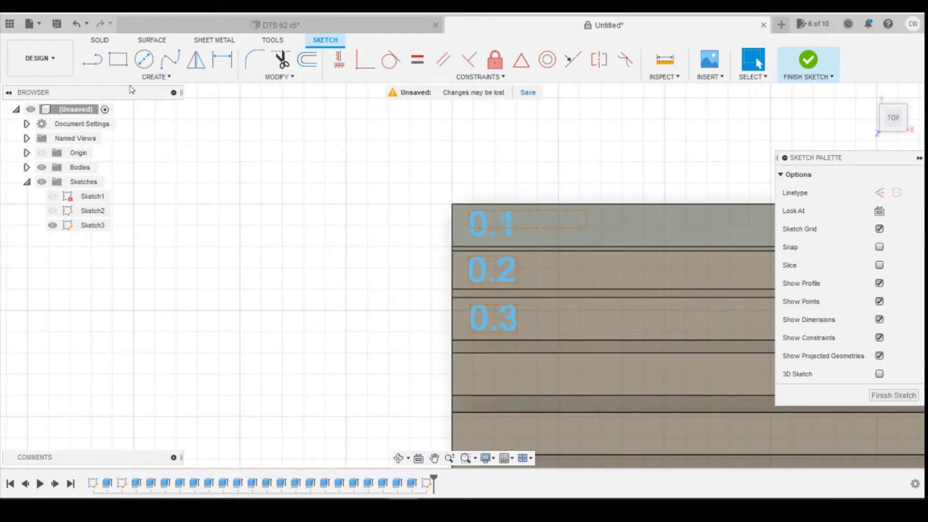
{"action": "left_click", "coordinate": [155, 76]}
{"action": "left_click", "coordinate": [101, 221]}
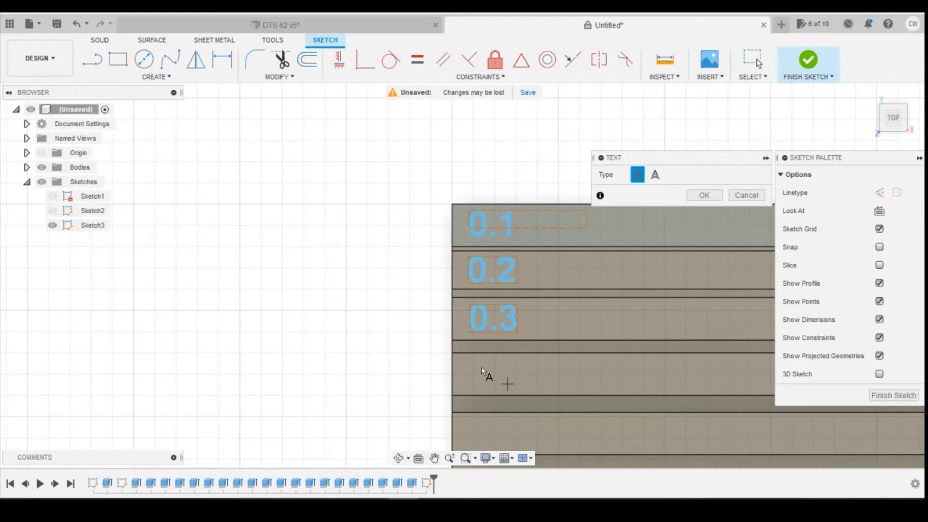
{"action": "left_click", "coordinate": [519, 392]}
{"action": "type", "text": "0.4"}
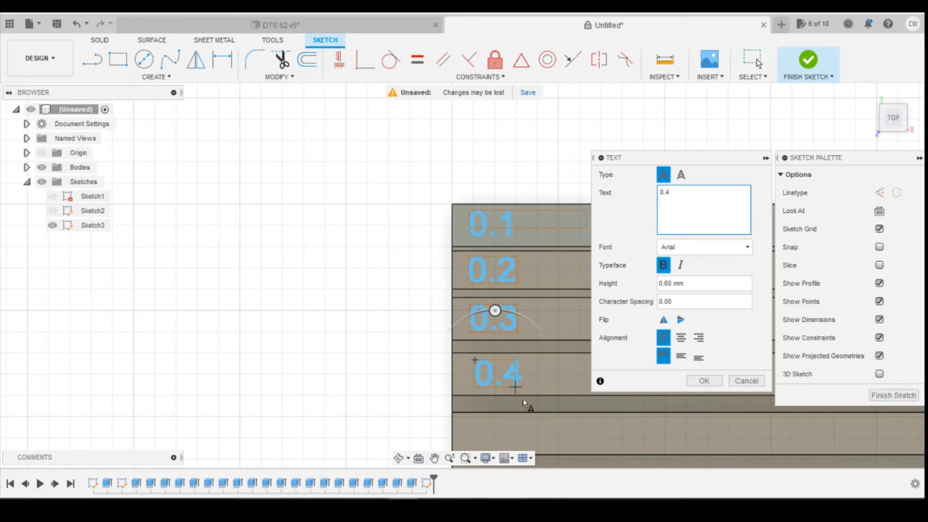
{"action": "left_click", "coordinate": [704, 381]}
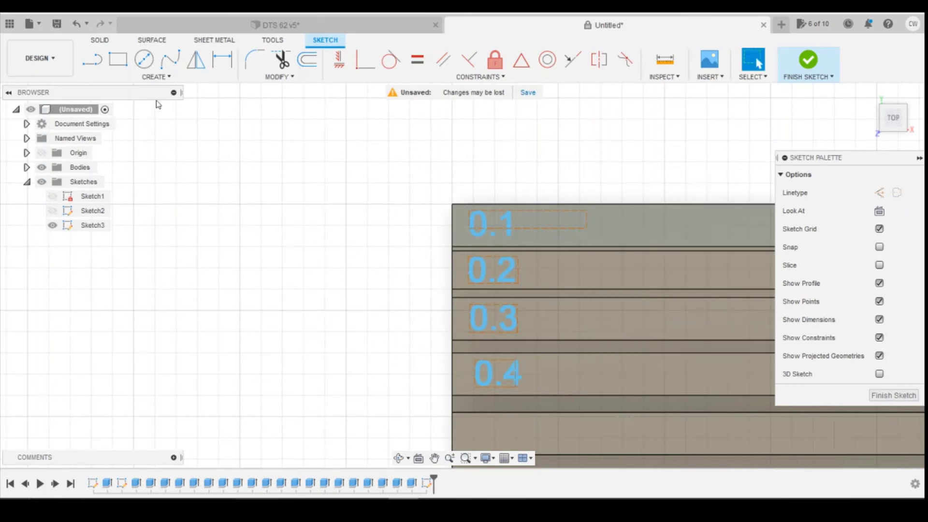
Add a bold 0.6 mm high text label "0.5" below "0.4", on the land before the 0.5 mm strip.
{"action": "left_click", "coordinate": [154, 76]}
{"action": "left_click", "coordinate": [121, 224]}
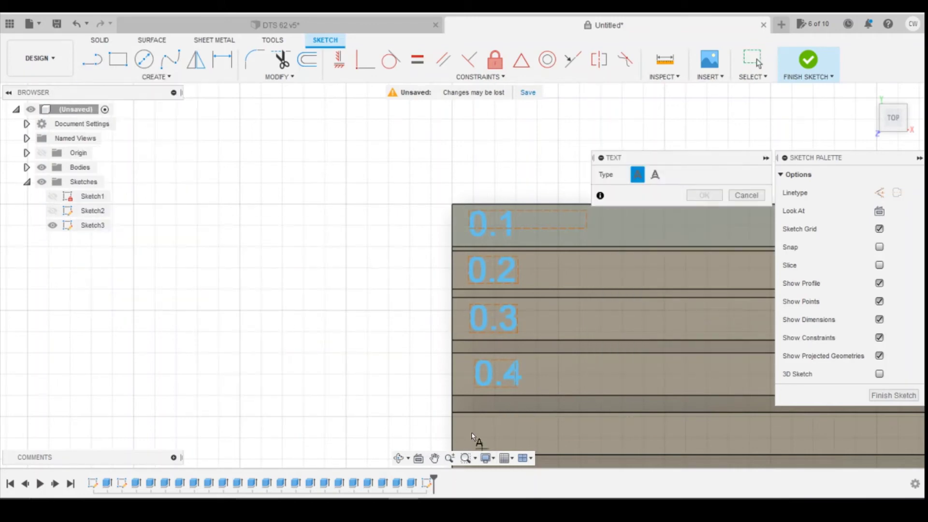
{"action": "left_click", "coordinate": [522, 448]}
{"action": "type", "text": "0"}
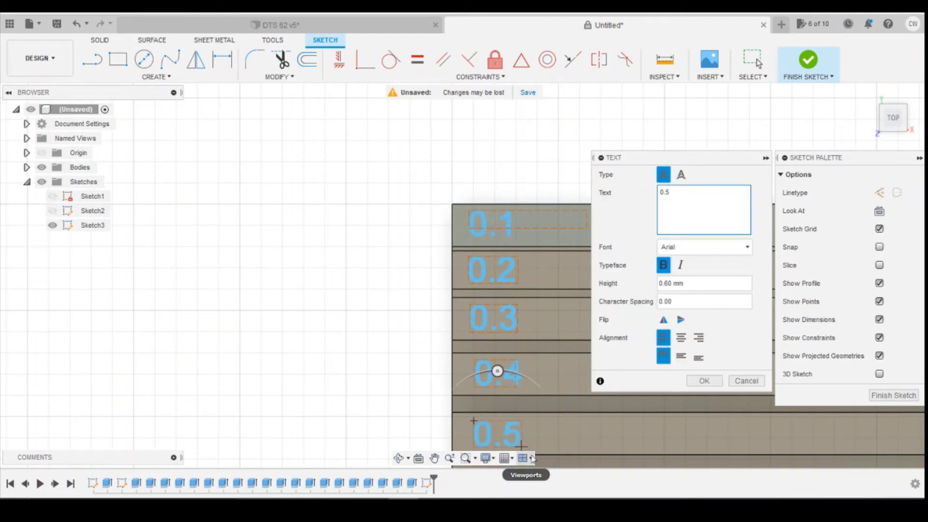
{"action": "type", "text": ".5"}
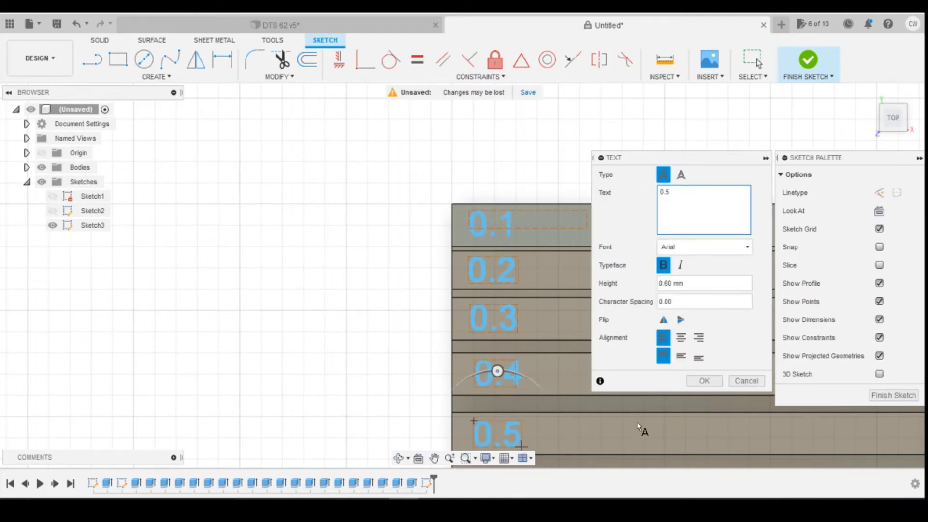
{"action": "left_click", "coordinate": [704, 380]}
Add a bold 0.6 mm high text label "0.6" below "0.5", on the land before the 0.6 mm strip.
{"action": "scroll", "coordinate": [614, 275], "scroll_direction": "down", "scroll_amount": 5}
{"action": "scroll", "coordinate": [570, 396], "scroll_direction": "up", "scroll_amount": 3}
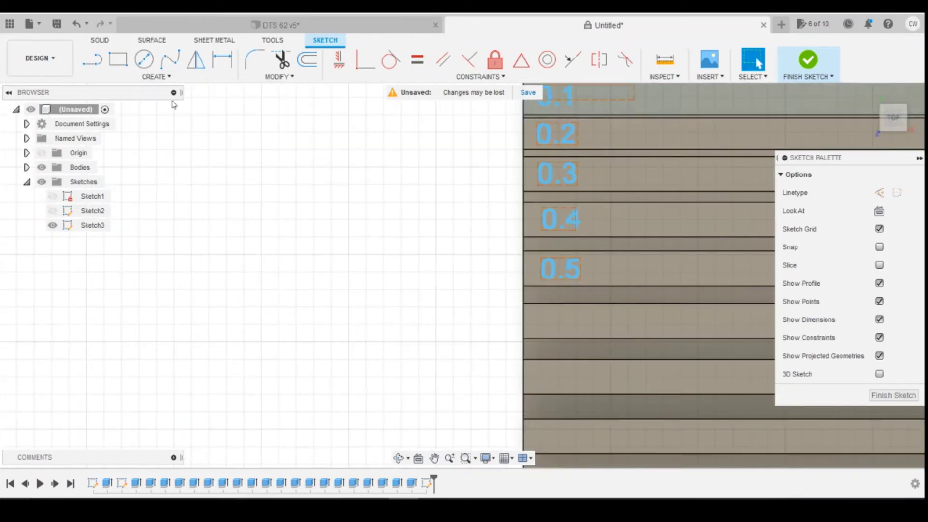
{"action": "left_click", "coordinate": [155, 76]}
{"action": "left_click", "coordinate": [148, 223]}
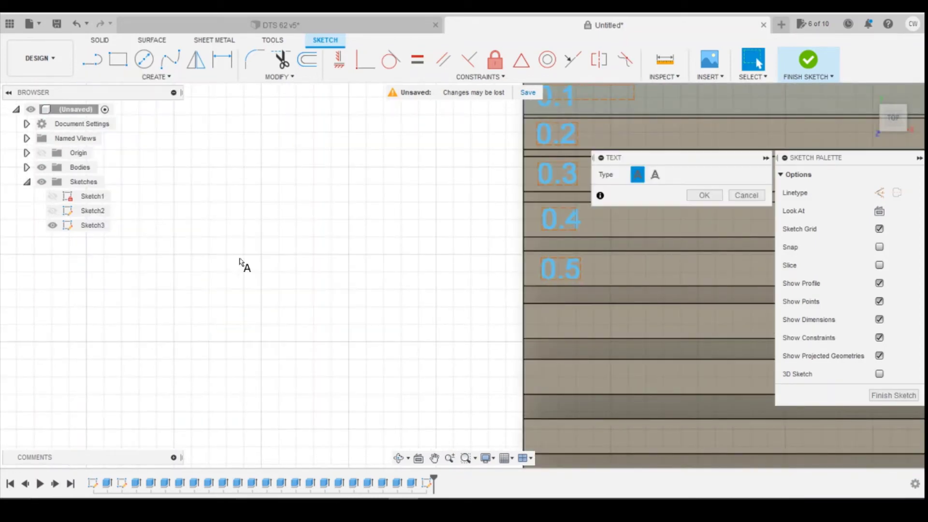
{"action": "left_click", "coordinate": [581, 333]}
{"action": "type", "text": "0.6"}
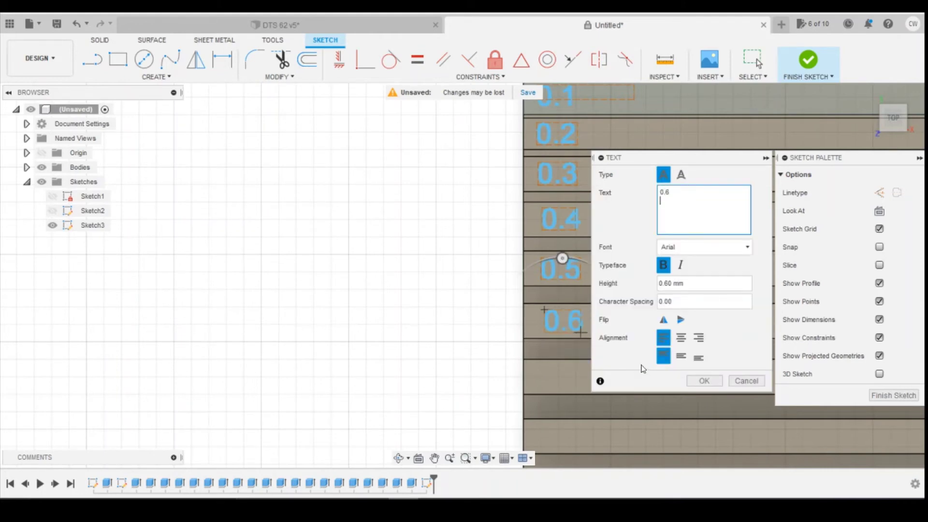
{"action": "left_click", "coordinate": [704, 381]}
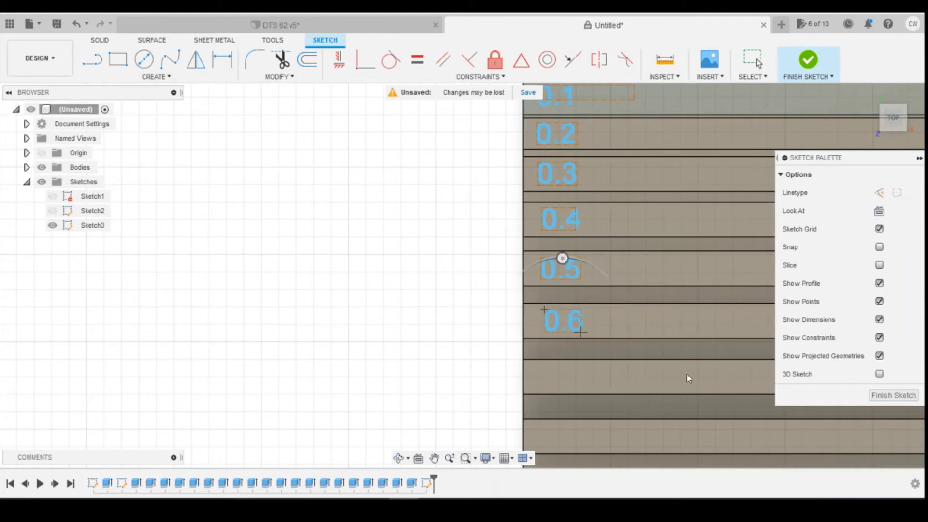
Add a bold 0.6 mm high text label "0.7" below "0.6", on the land before the 0.7 mm strip.
{"action": "left_click", "coordinate": [157, 77]}
{"action": "left_click", "coordinate": [166, 223]}
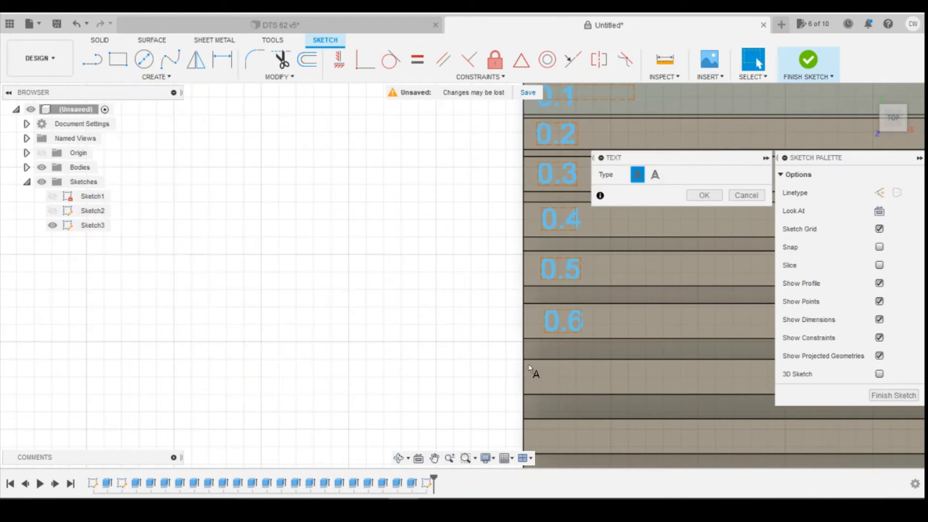
{"action": "left_click", "coordinate": [542, 366]}
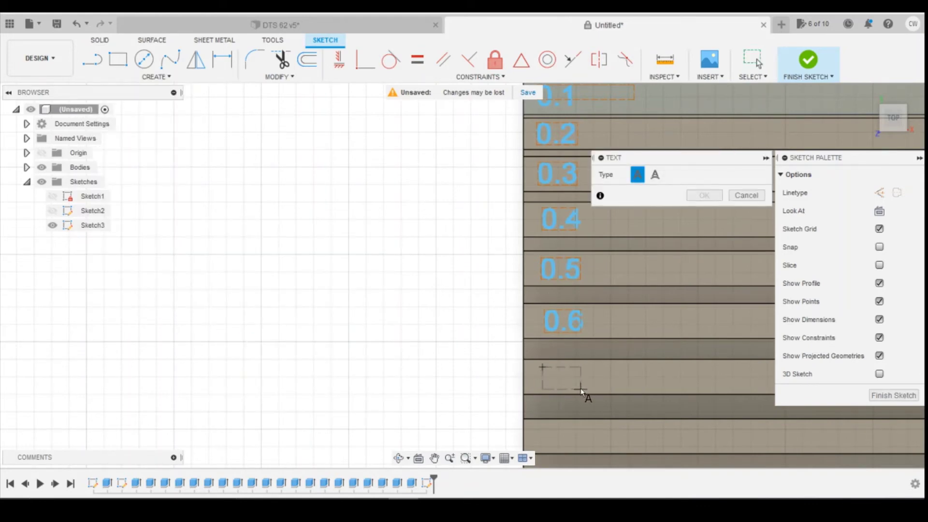
{"action": "left_click", "coordinate": [580, 389]}
{"action": "type", "text": "0.7"}
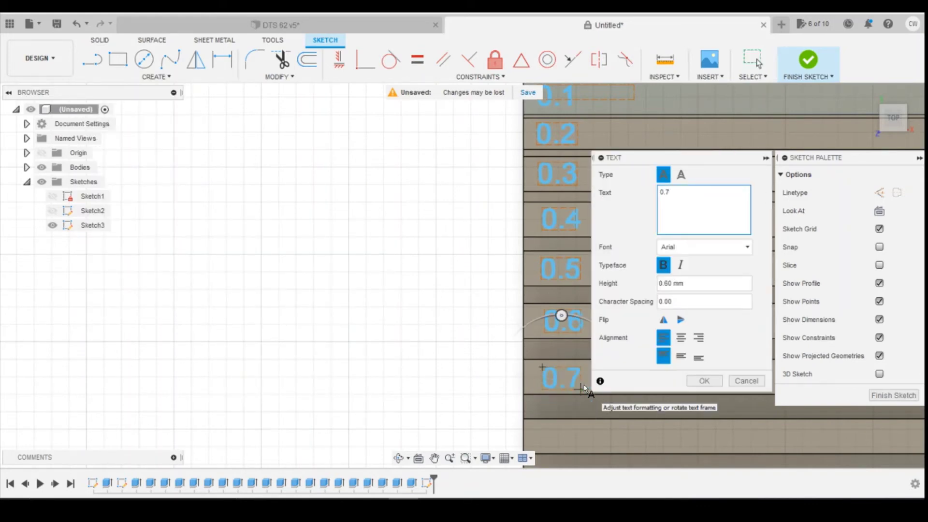
{"action": "left_click", "coordinate": [704, 381]}
Add a bold 0.6 mm high text label "0.8" below "0.7", on the land before the 0.8 mm strip.
{"action": "scroll", "coordinate": [635, 365], "scroll_direction": "up", "scroll_amount": 3}
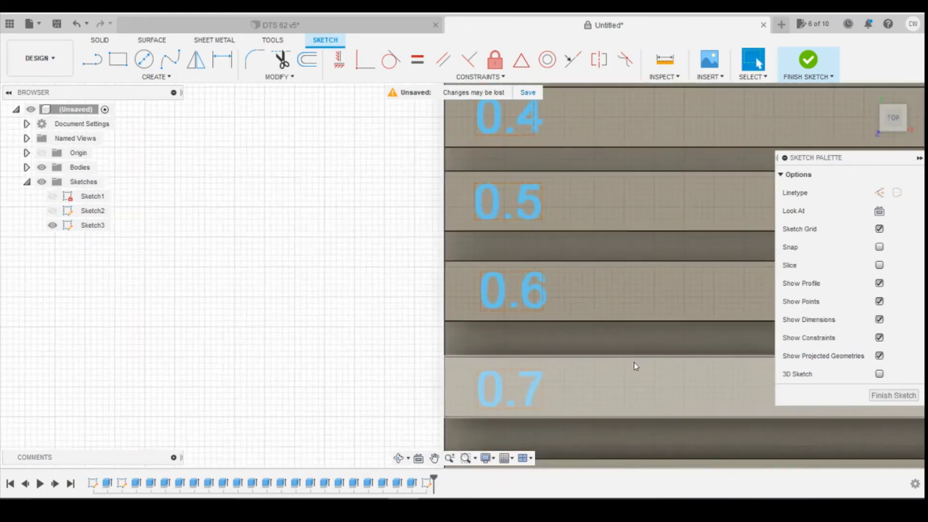
{"action": "scroll", "coordinate": [631, 349], "scroll_direction": "down", "scroll_amount": 6}
{"action": "scroll", "coordinate": [634, 453], "scroll_direction": "up", "scroll_amount": 3}
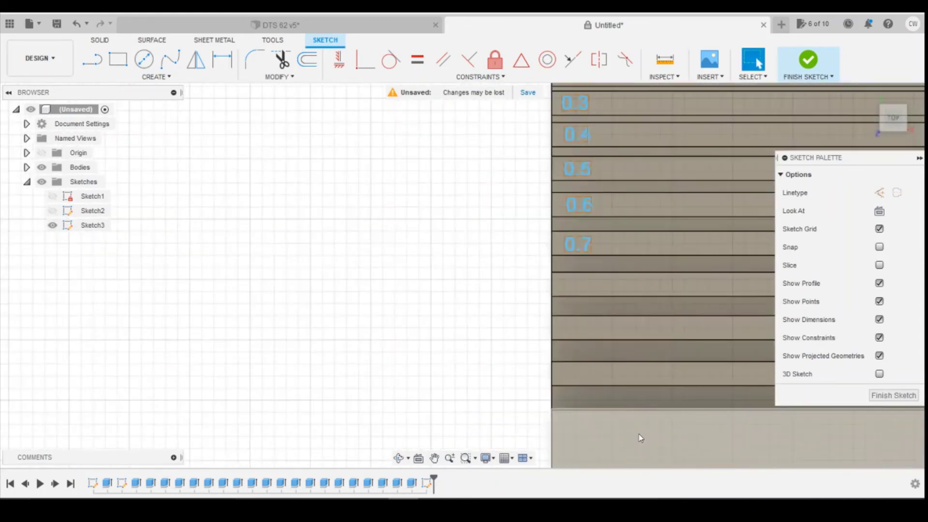
{"action": "scroll", "coordinate": [640, 437], "scroll_direction": "up", "scroll_amount": 2}
{"action": "left_click", "coordinate": [155, 77]}
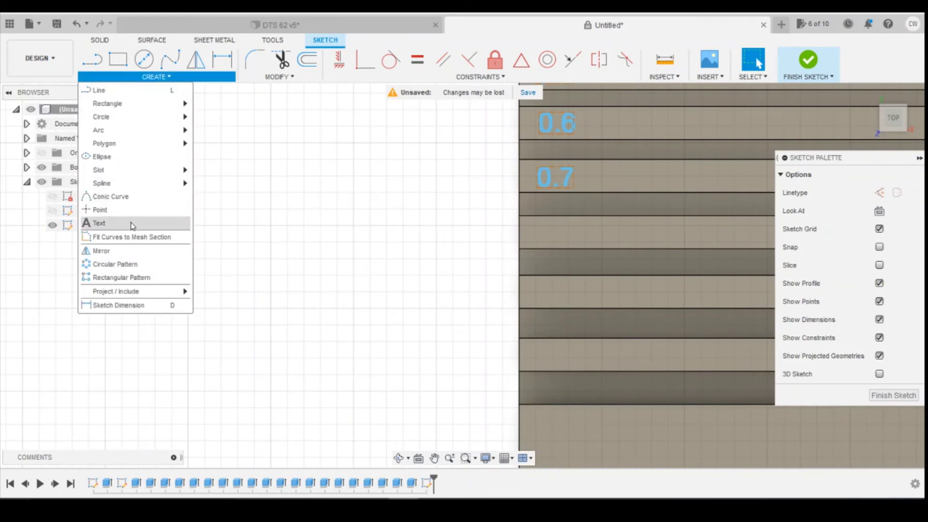
{"action": "left_click", "coordinate": [133, 226]}
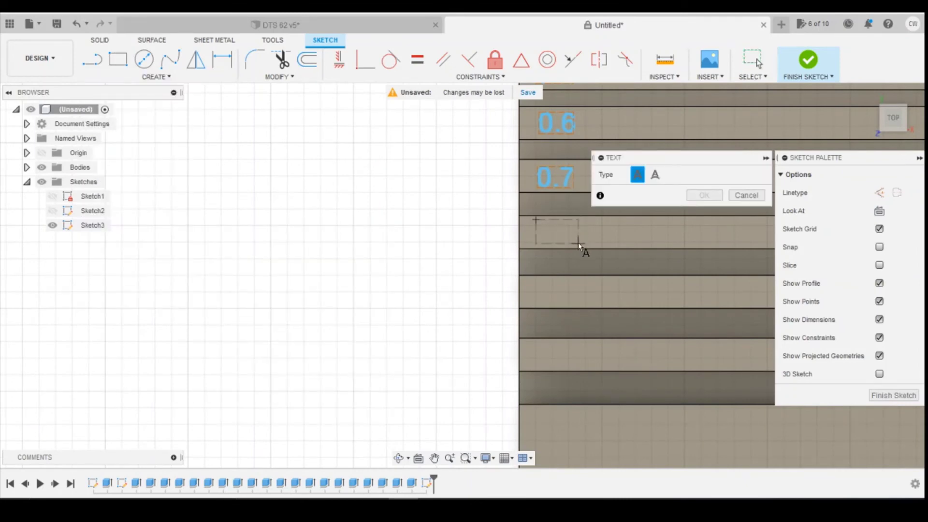
{"action": "left_click", "coordinate": [578, 243]}
{"action": "type", "text": "0.8"}
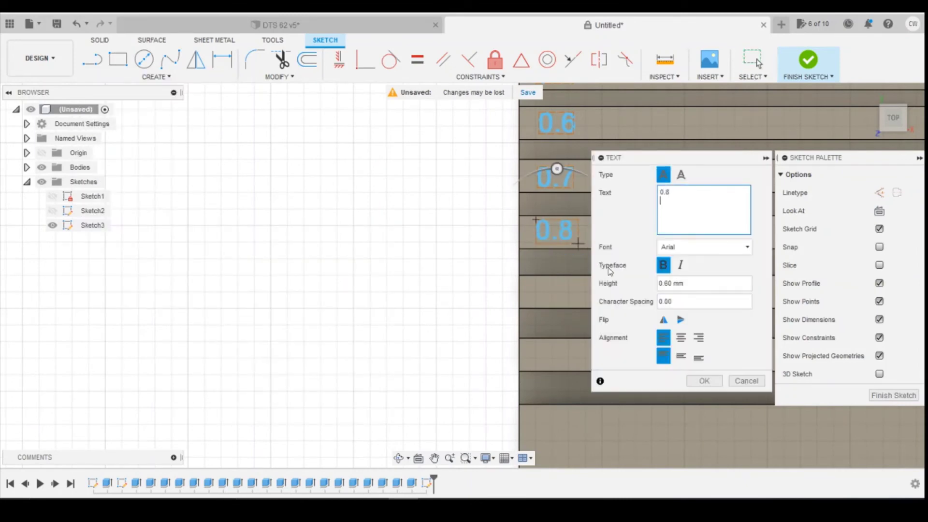
{"action": "left_click", "coordinate": [704, 380]}
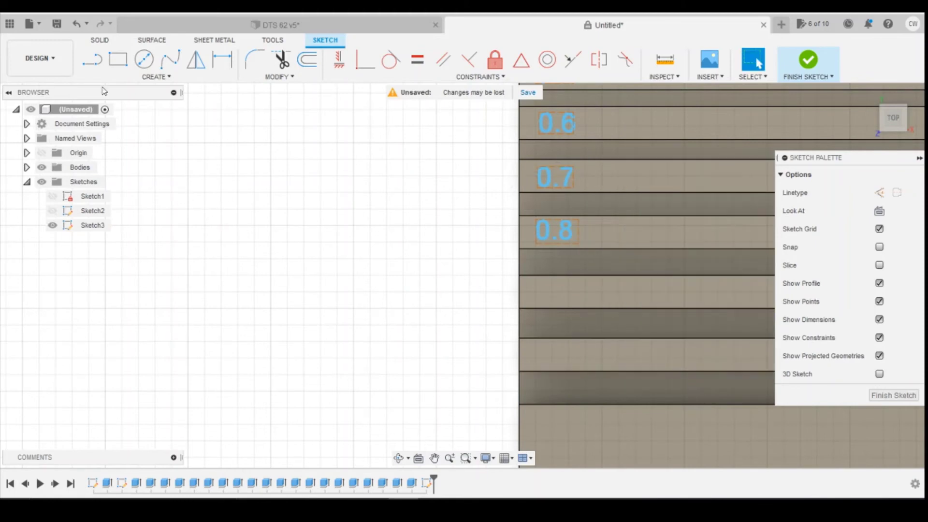
Add a bold 0.6 mm high text label "0.9" below "0.8", on the land before the 0.9 mm strip.
{"action": "left_click", "coordinate": [119, 77]}
{"action": "left_click", "coordinate": [133, 224]}
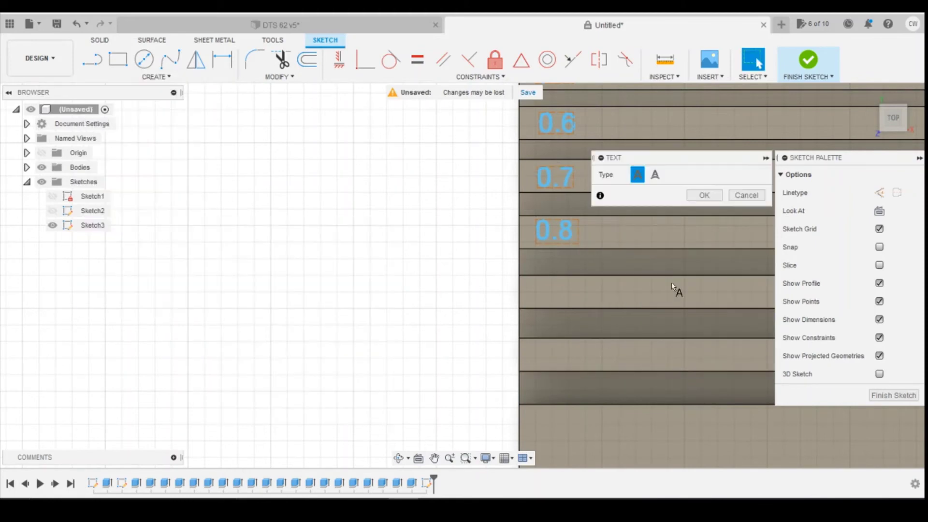
{"action": "left_click", "coordinate": [537, 282]}
{"action": "left_click", "coordinate": [575, 303]}
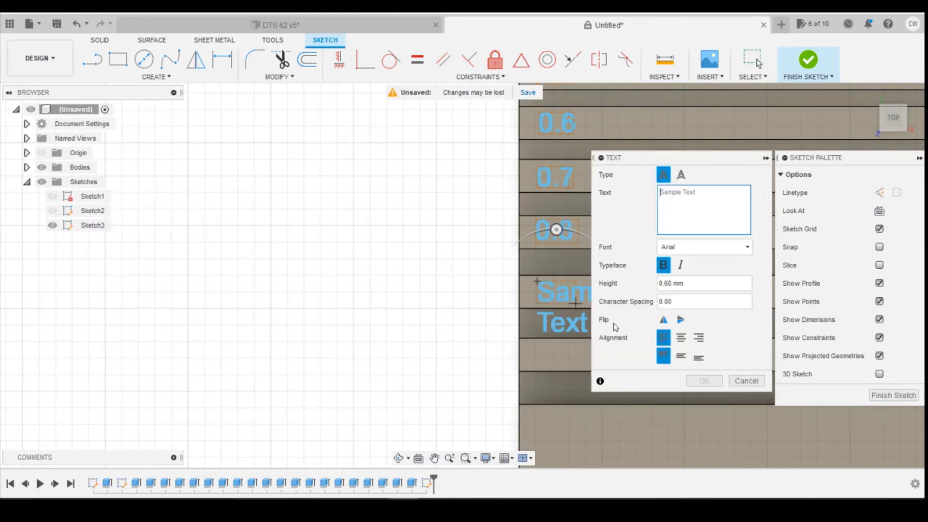
{"action": "type", "text": "0.9"}
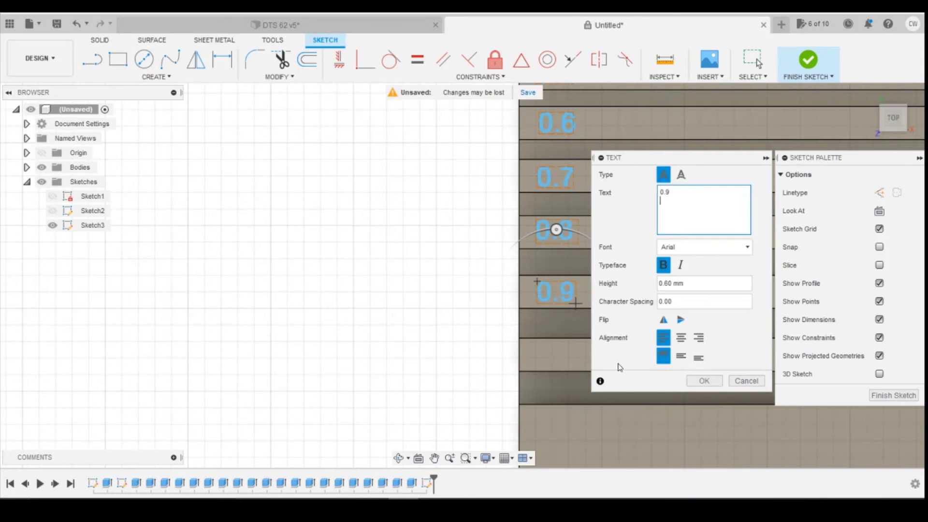
{"action": "left_click", "coordinate": [704, 381]}
Add a bold 0.6 mm high text label "1.0" below "0.9", on the land before the 1 mm strip.
{"action": "left_click", "coordinate": [156, 77]}
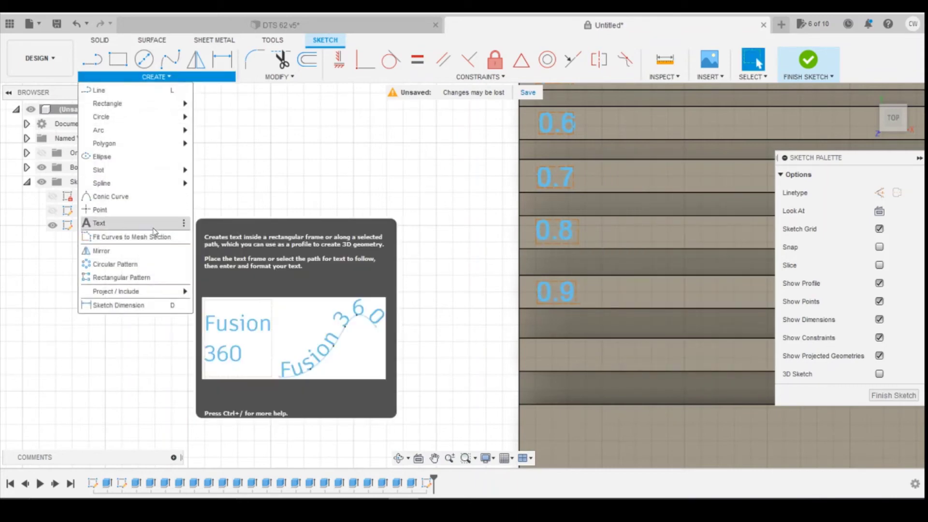
{"action": "left_click", "coordinate": [99, 222]}
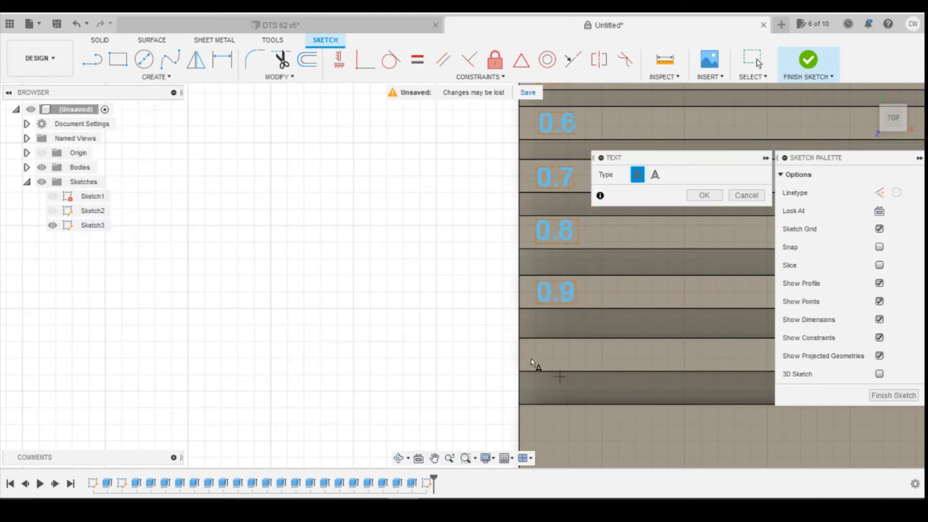
{"action": "left_click", "coordinate": [579, 367]}
{"action": "type", "text": "1.00"}
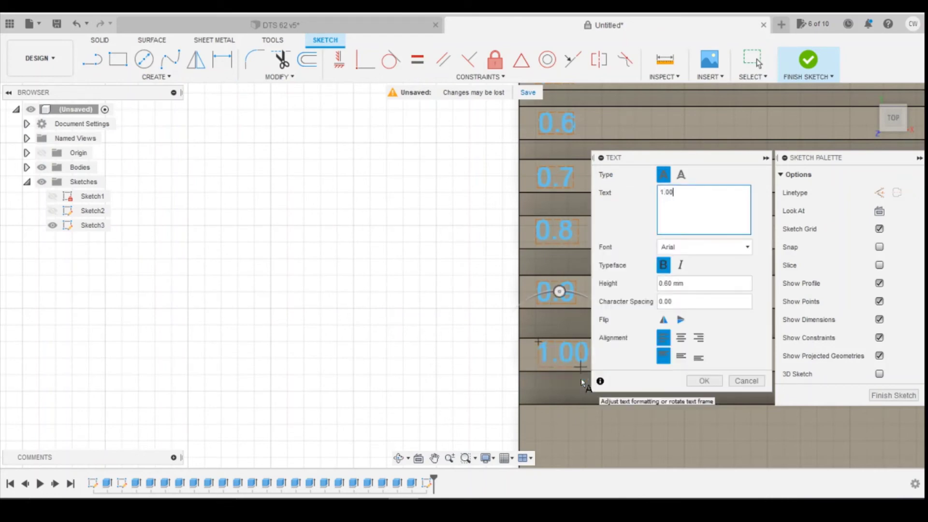
{"action": "key", "text": "BackSpace"}
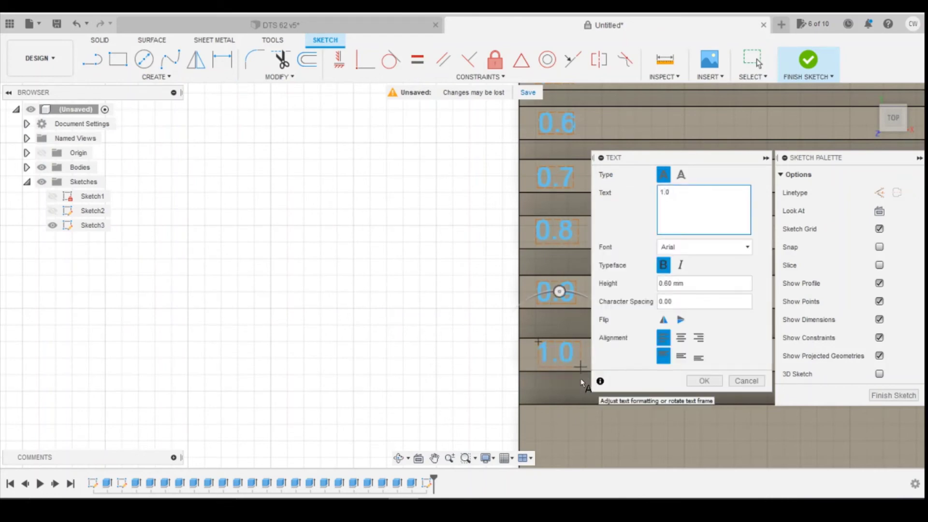
{"action": "left_click", "coordinate": [704, 380]}
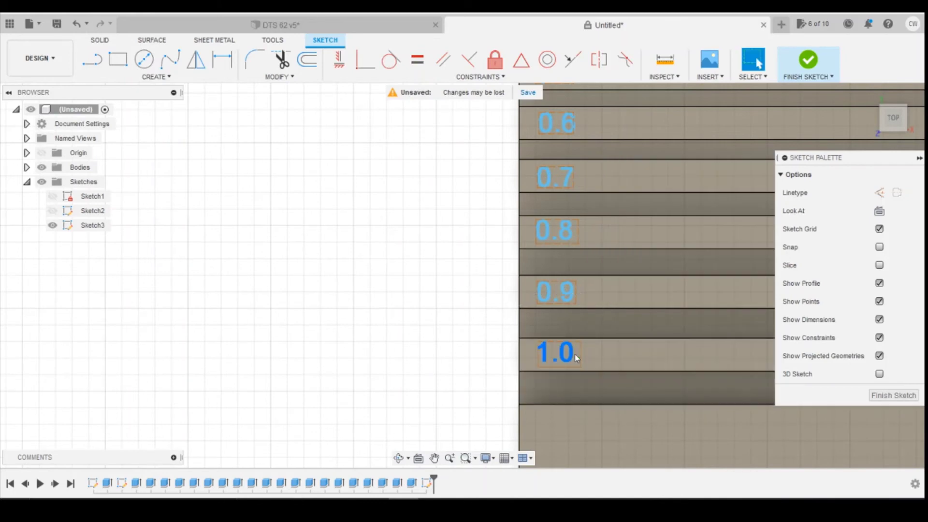
{"action": "left_click", "coordinate": [574, 357]}
{"action": "left_click", "coordinate": [565, 292], "text": "shift"}
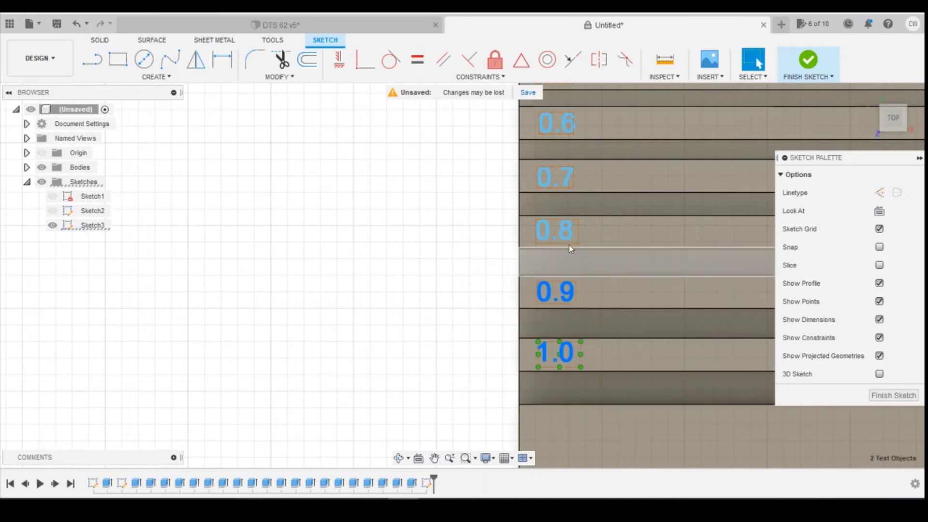
{"action": "left_click", "coordinate": [564, 126], "text": "shift"}
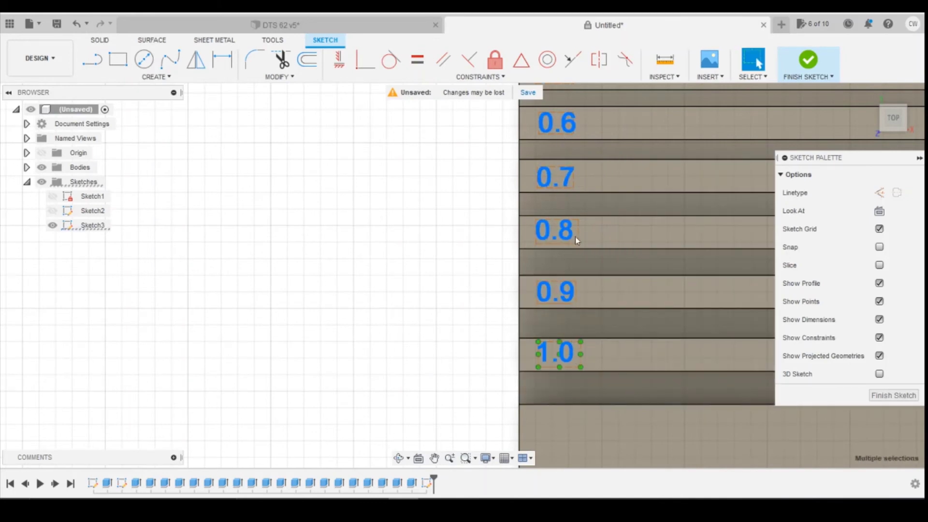
{"action": "scroll", "coordinate": [575, 237], "scroll_direction": "down", "scroll_amount": 3}
{"action": "scroll", "coordinate": [578, 257], "scroll_direction": "up", "scroll_amount": 3}
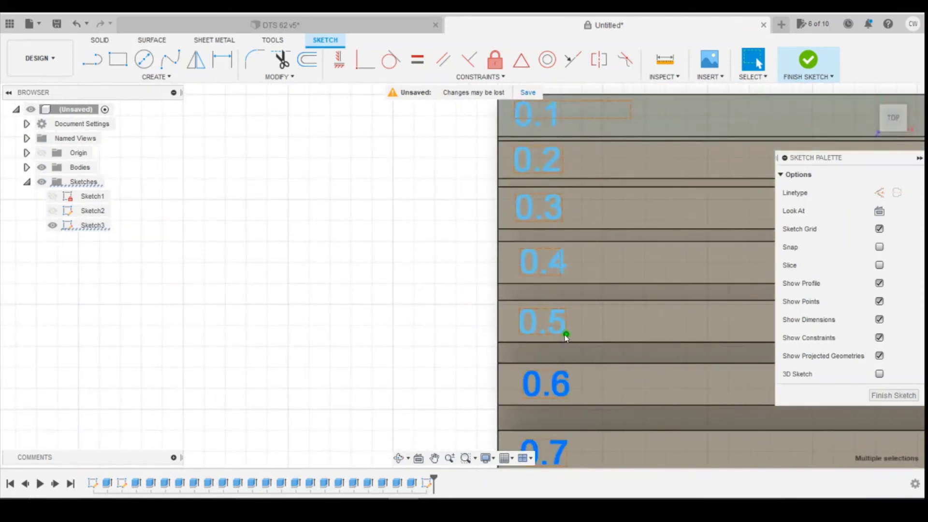
{"action": "left_click", "coordinate": [566, 335], "text": "shift"}
{"action": "left_click", "coordinate": [557, 270], "text": "shift"}
{"action": "left_click", "coordinate": [554, 220], "text": "shift"}
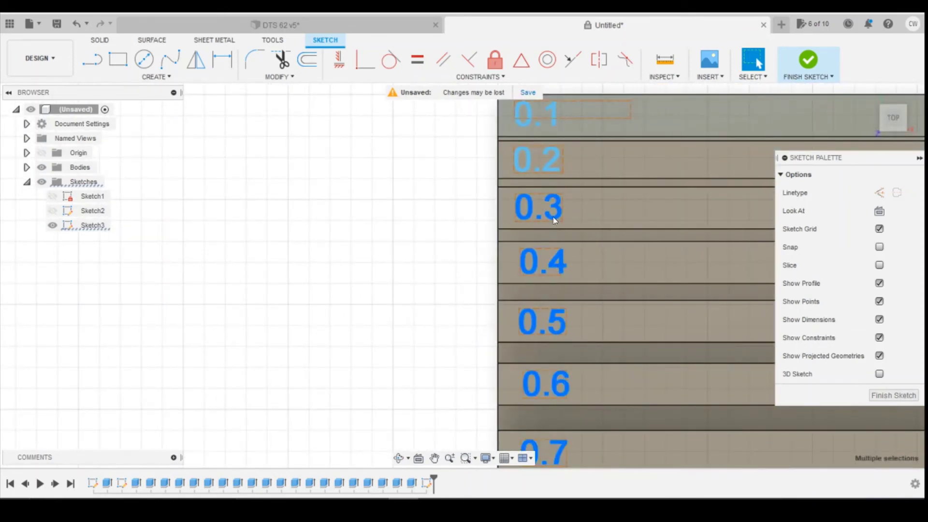
{"action": "left_click", "coordinate": [550, 165], "text": "shift"}
{"action": "left_click", "coordinate": [557, 128], "text": "shift"}
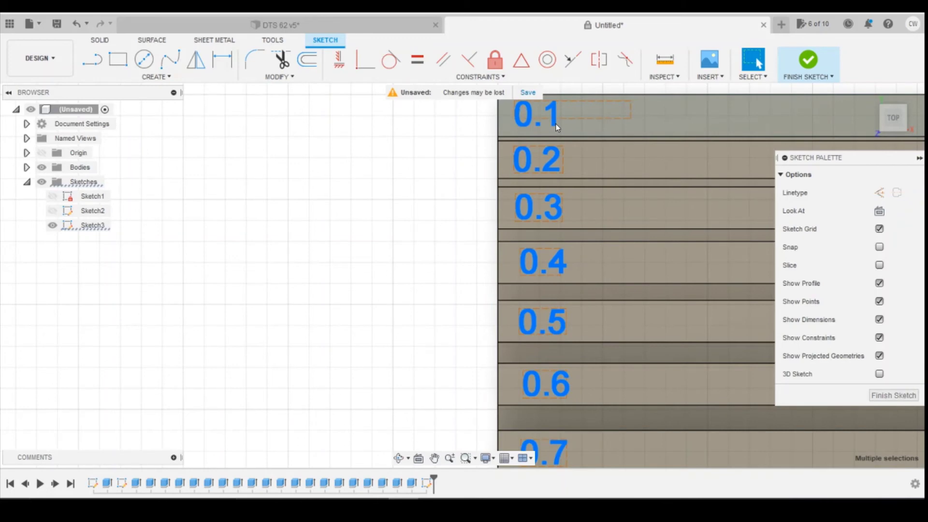
{"action": "right_click", "coordinate": [557, 127]}
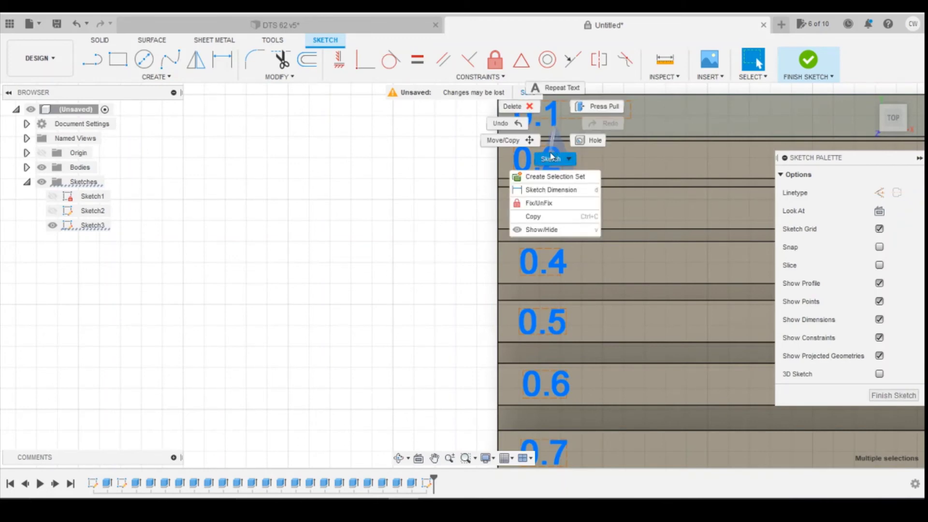
{"action": "key", "text": "Escape"}
{"action": "left_click", "coordinate": [164, 76]}
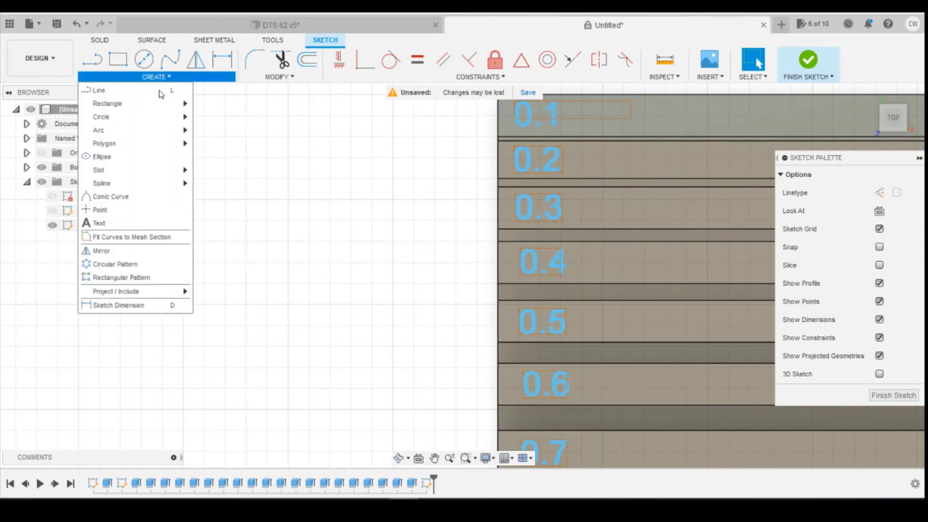
{"action": "mouse_move", "coordinate": [176, 129]}
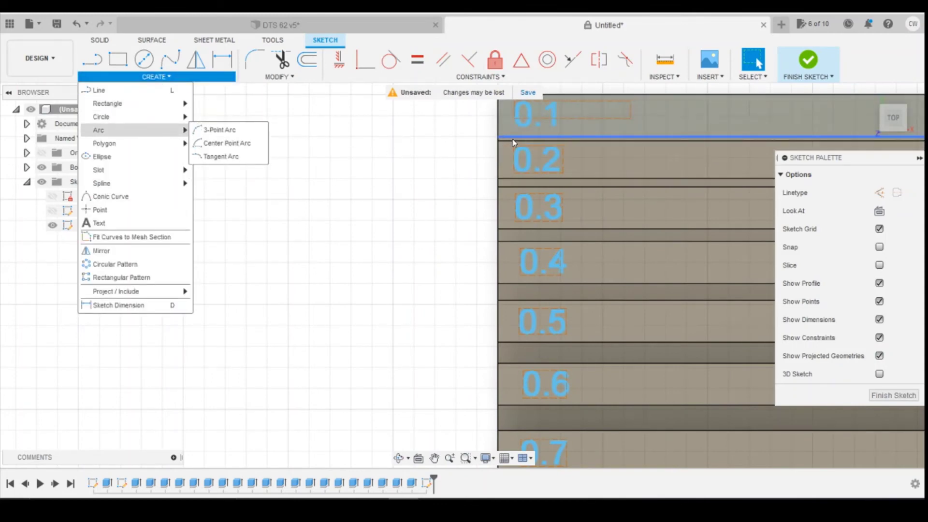
Start a Press Pull extrusion with all ten text labels, "0.1" through "1.0", as its profiles.
{"action": "left_click", "coordinate": [539, 118]}
{"action": "right_click", "coordinate": [555, 124]}
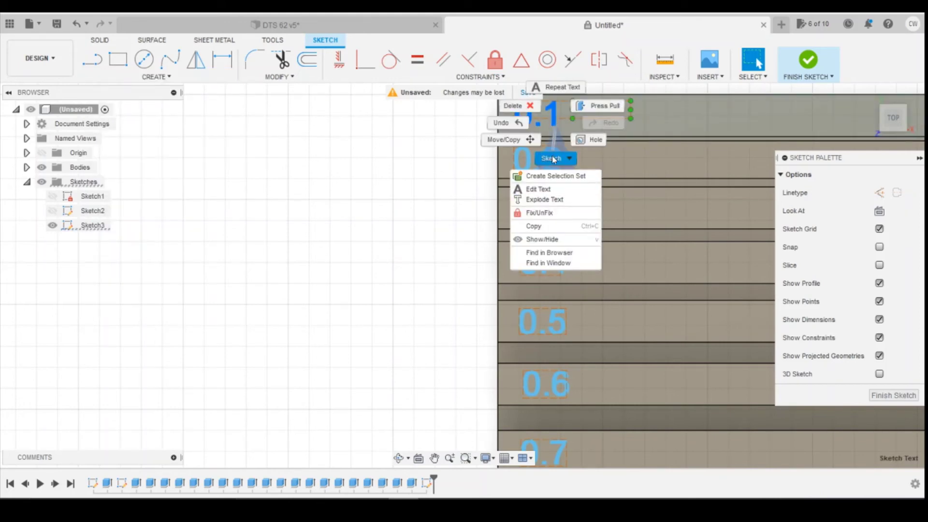
{"action": "left_click", "coordinate": [599, 106]}
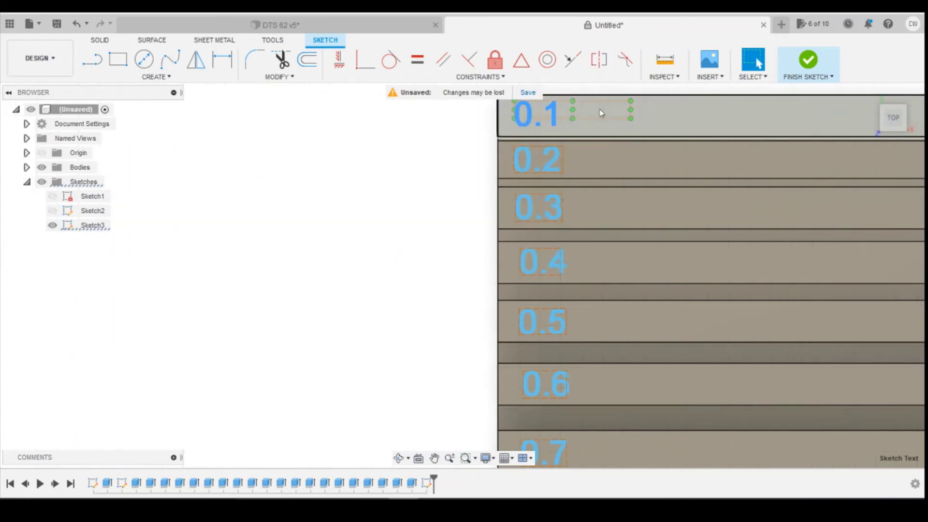
{"action": "left_click", "coordinate": [558, 165]}
{"action": "left_click", "coordinate": [556, 220]}
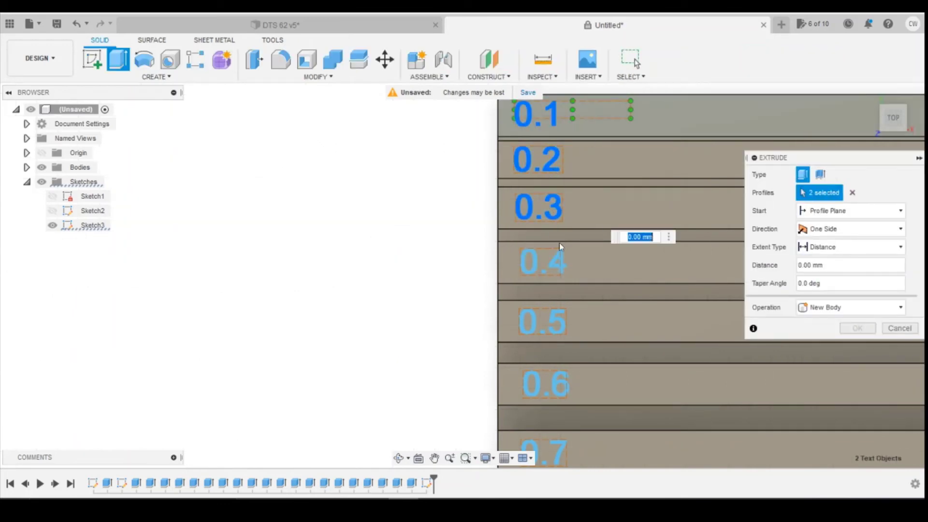
{"action": "left_click", "coordinate": [560, 268]}
{"action": "left_click", "coordinate": [556, 325]}
{"action": "left_click", "coordinate": [562, 396]}
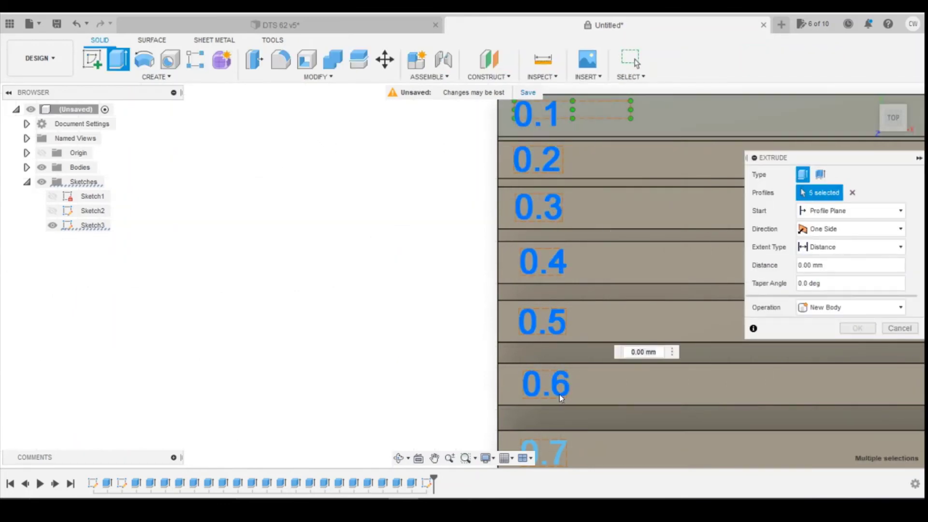
{"action": "scroll", "coordinate": [561, 398], "scroll_direction": "down", "scroll_amount": 2}
{"action": "middle_click_drag", "start_coordinate": [560, 397], "coordinate": [564, 197]}
{"action": "scroll", "coordinate": [564, 197], "scroll_direction": "up", "scroll_amount": 2}
{"action": "left_click", "coordinate": [564, 198]}
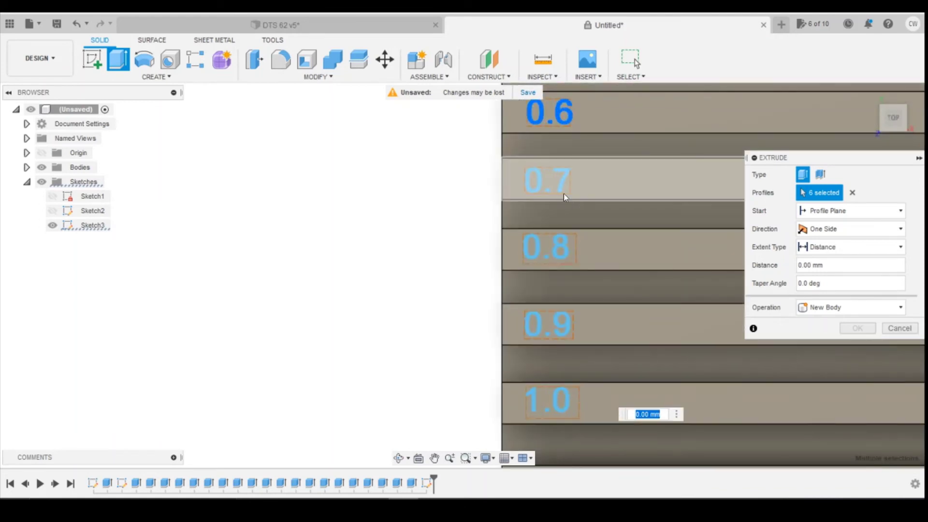
{"action": "left_click", "coordinate": [560, 254]}
{"action": "left_click", "coordinate": [559, 336]}
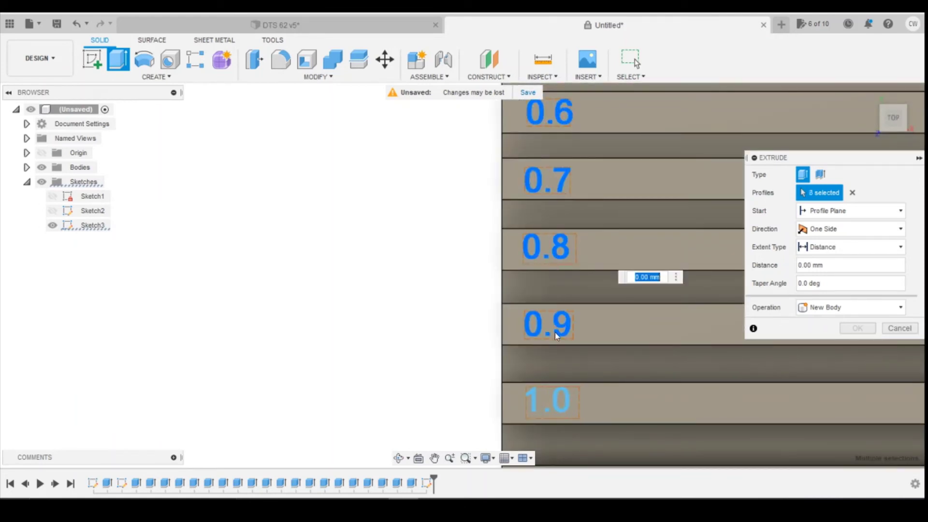
{"action": "left_click", "coordinate": [558, 408]}
{"action": "left_click", "coordinate": [566, 410]}
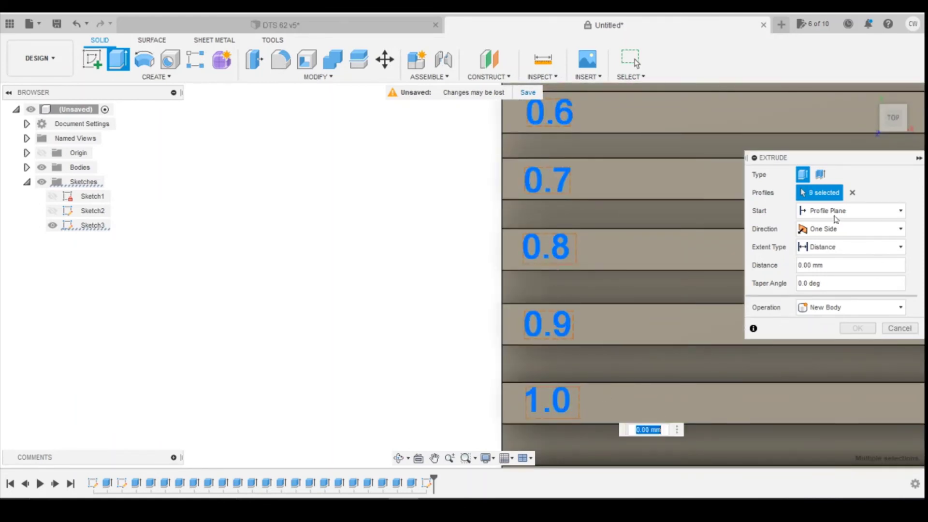
Extrude the ten labels upward 0.5 mm with the Join operation so they form raised text on the plate.
{"action": "left_click", "coordinate": [853, 308]}
{"action": "left_click", "coordinate": [835, 322]}
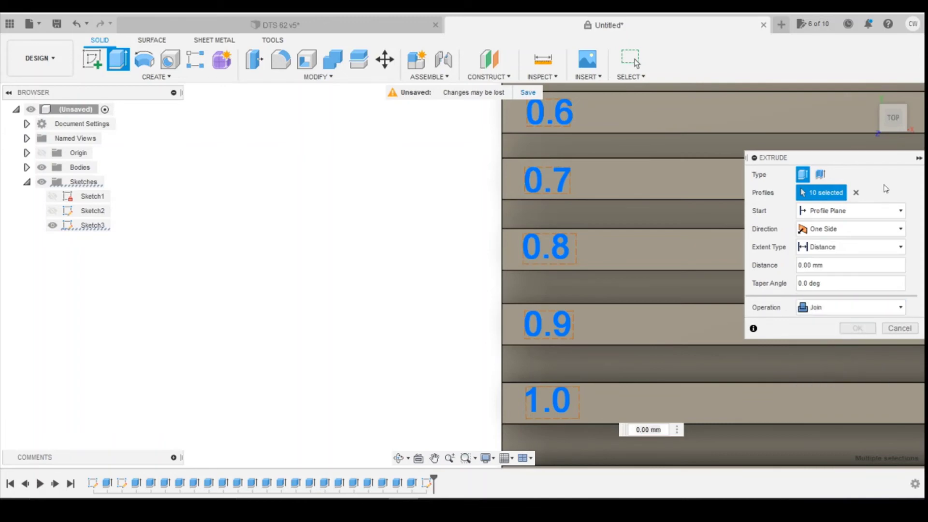
{"action": "left_click", "coordinate": [899, 127]}
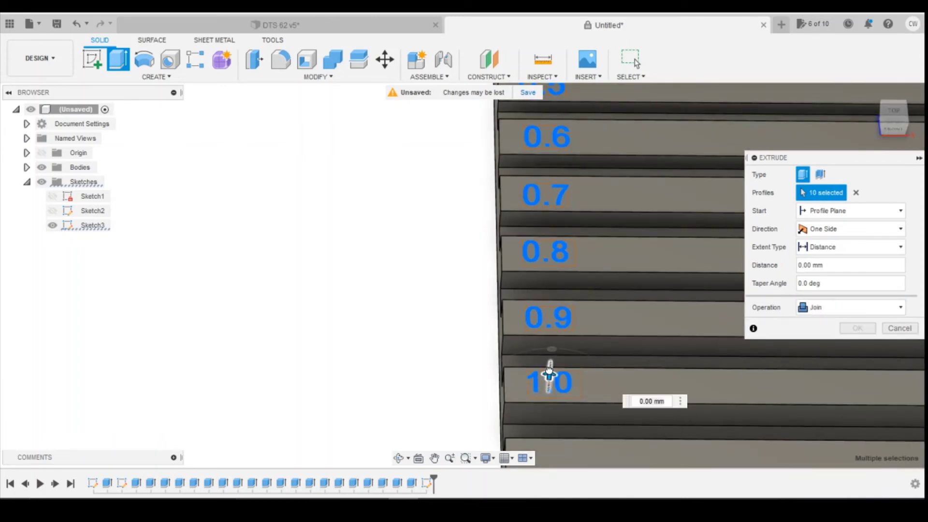
{"action": "left_click_drag", "start_coordinate": [549, 364], "coordinate": [553, 365]}
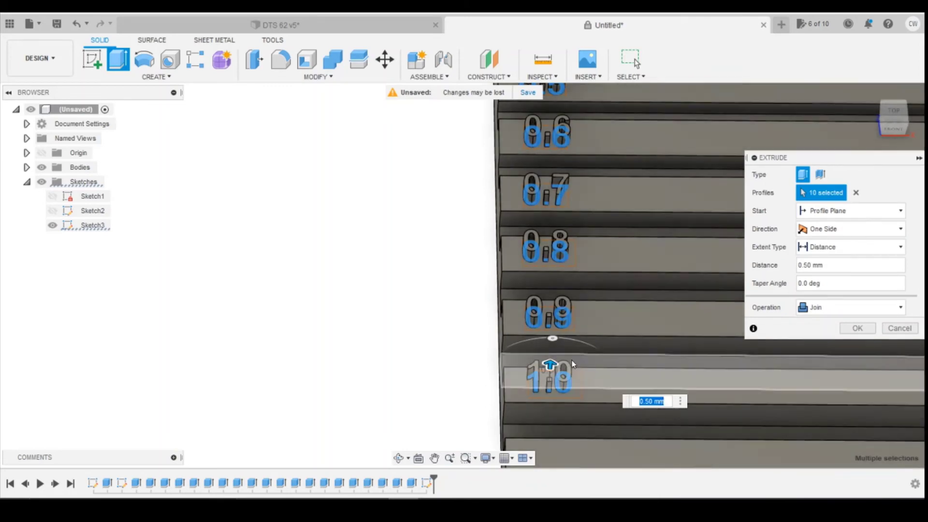
{"action": "left_click_drag", "start_coordinate": [548, 356], "coordinate": [550, 349]}
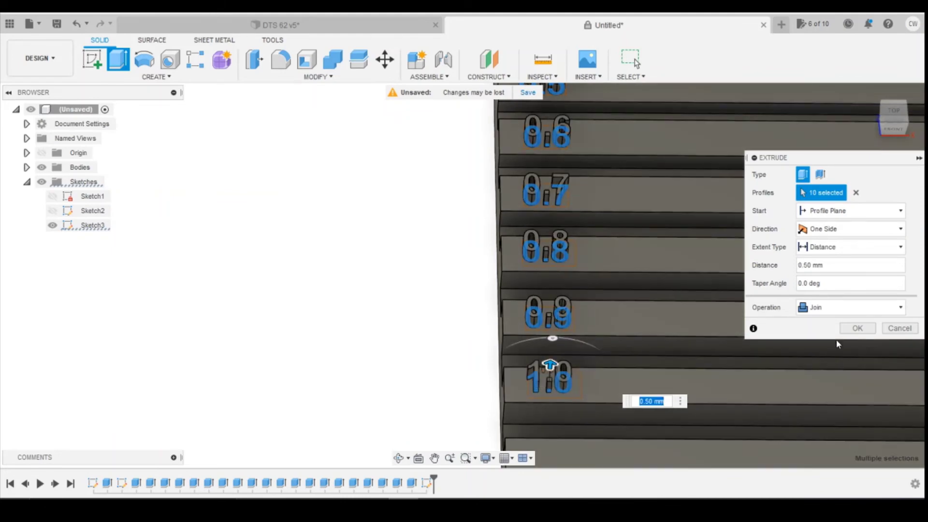
{"action": "left_click", "coordinate": [857, 328]}
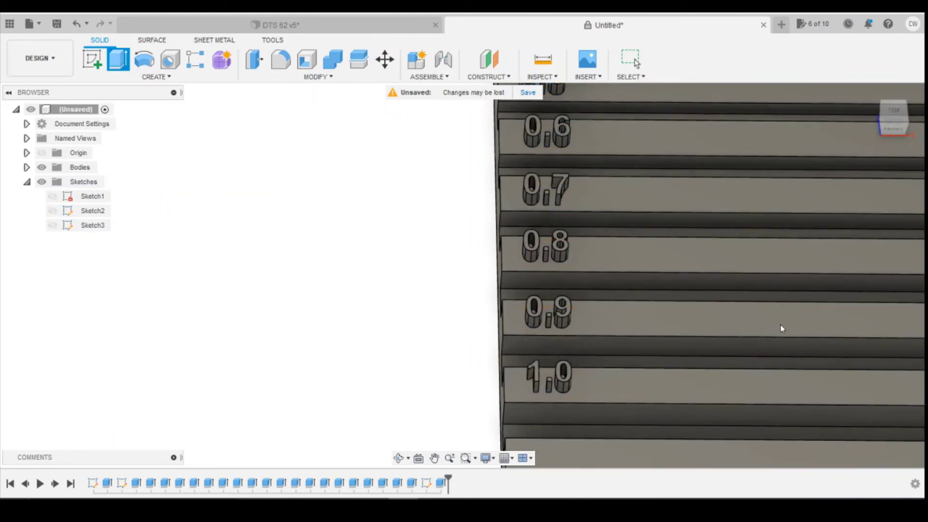
{"action": "scroll", "coordinate": [595, 312], "scroll_direction": "down", "scroll_amount": 5}
{"action": "scroll", "coordinate": [603, 375], "scroll_direction": "down", "scroll_amount": 5}
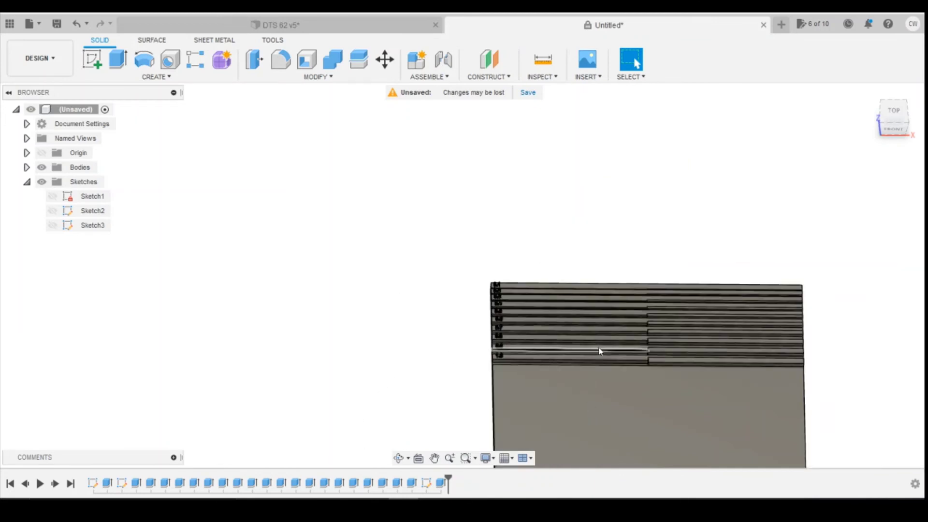
Start a new sketch on the top face of the plate's blank area beside the ten grooved strips.
{"action": "scroll", "coordinate": [657, 328], "scroll_direction": "up", "scroll_amount": 3}
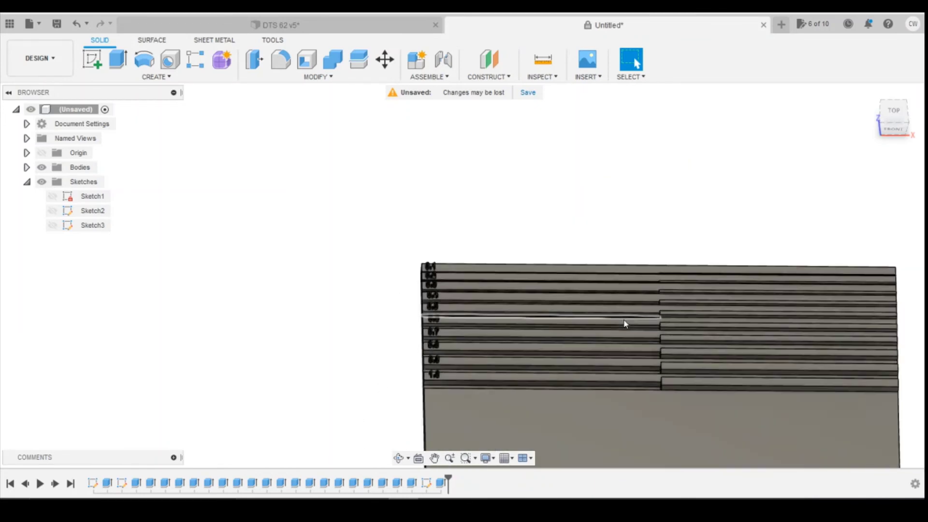
{"action": "scroll", "coordinate": [624, 314], "scroll_direction": "down", "scroll_amount": 3}
{"action": "scroll", "coordinate": [604, 382], "scroll_direction": "down", "scroll_amount": 1}
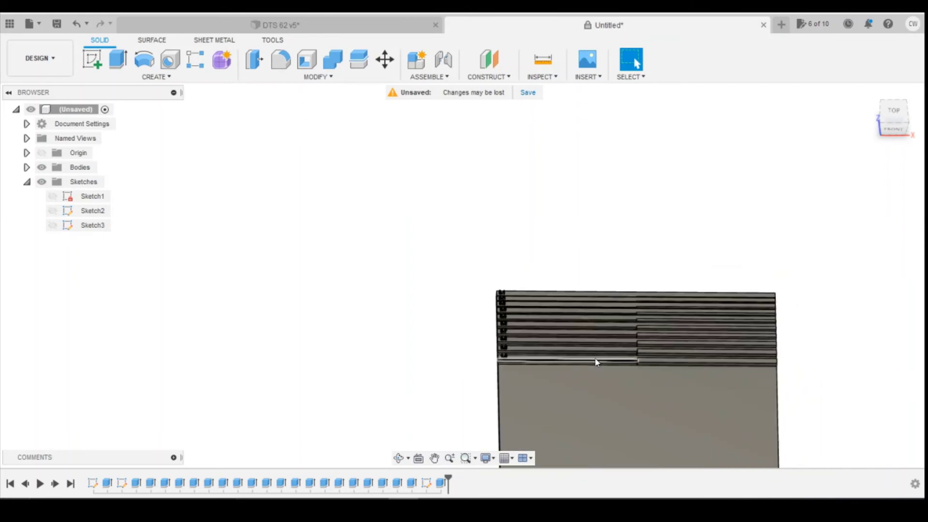
{"action": "scroll", "coordinate": [622, 355], "scroll_direction": "up", "scroll_amount": 3}
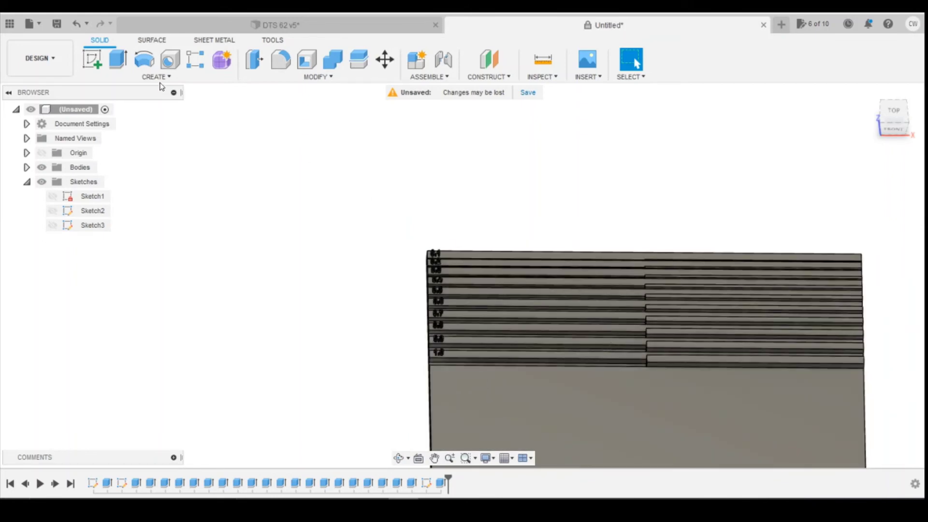
{"action": "left_click", "coordinate": [156, 77]}
{"action": "left_click", "coordinate": [104, 103]}
{"action": "left_click", "coordinate": [592, 465]}
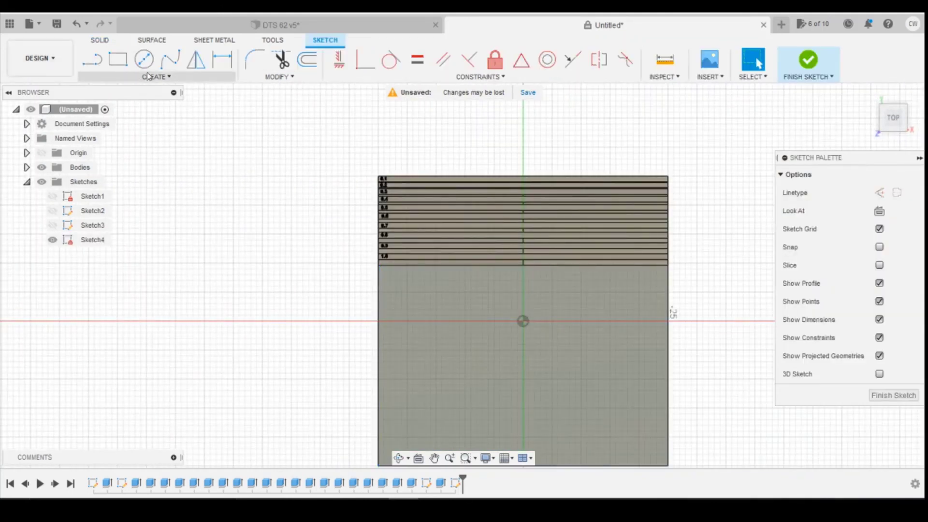
Sketch a 0.1 mm diameter circle on the blank area, just below the 1 mm strip toward the labelled side.
{"action": "key", "text": "c"}
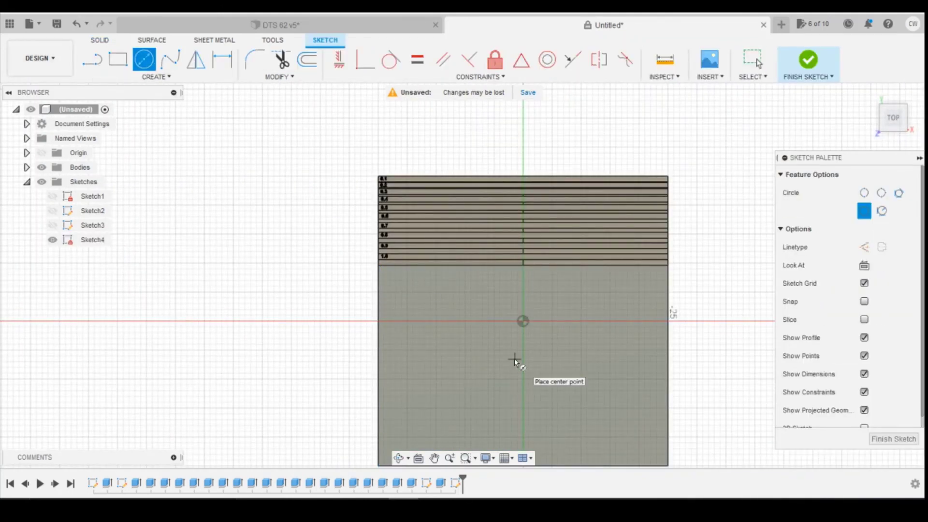
{"action": "left_click", "coordinate": [423, 289]}
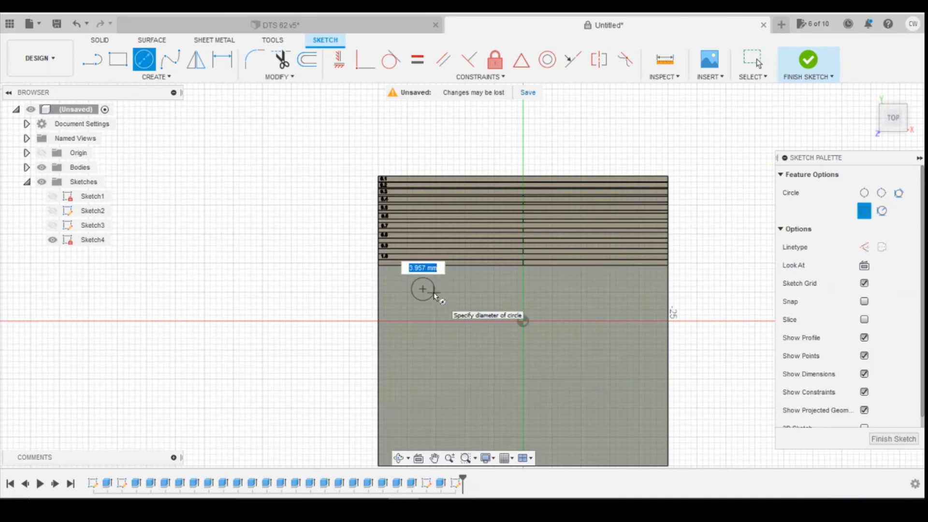
{"action": "type", "text": "0.1"}
{"action": "key", "text": "Tab"}
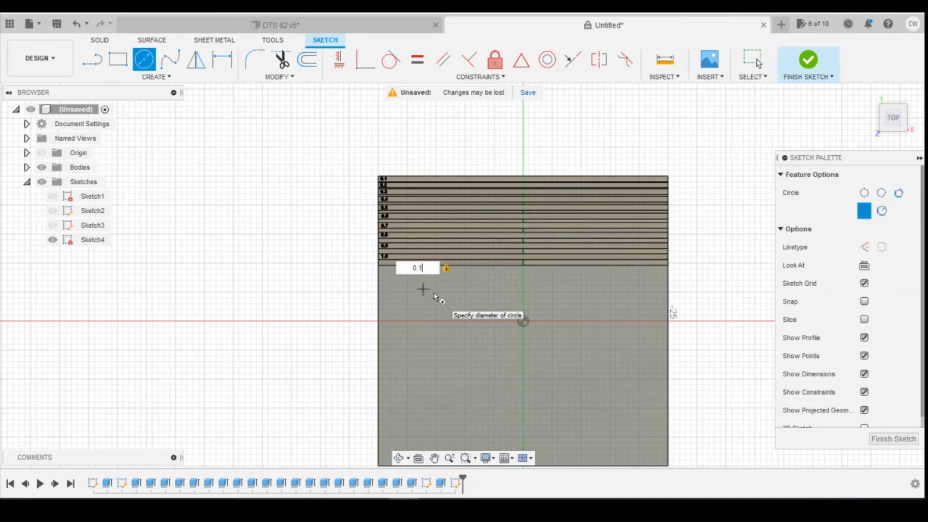
{"action": "scroll", "coordinate": [445, 291], "scroll_direction": "up", "scroll_amount": 10}
{"action": "key", "text": "Return"}
{"action": "key", "text": "Escape"}
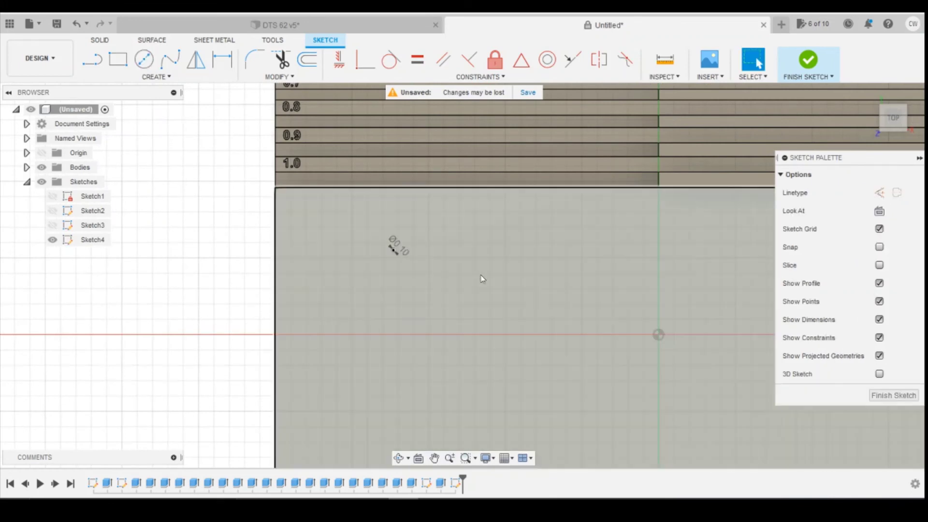
Examine the size and placement of the 0.1 mm circle relative to the blank area and the labelled strips.
{"action": "scroll", "coordinate": [368, 253], "scroll_direction": "up", "scroll_amount": 10}
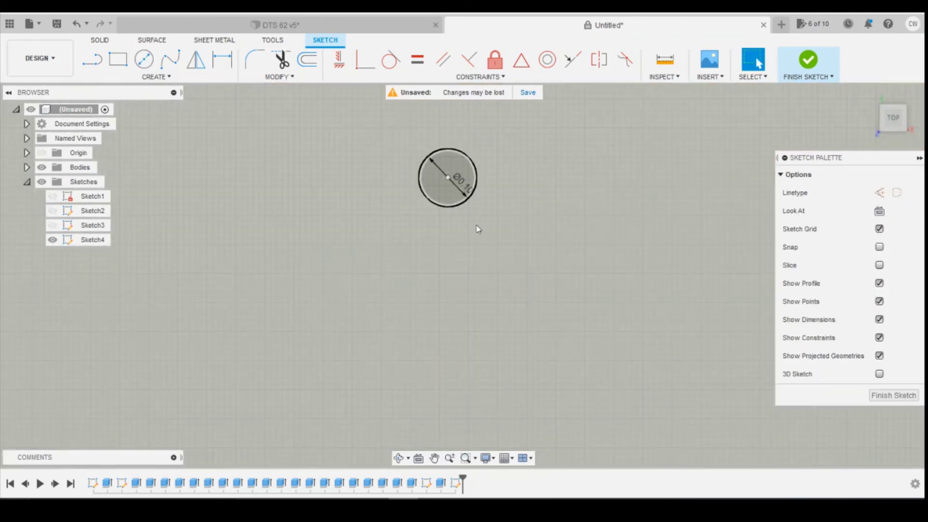
{"action": "scroll", "coordinate": [502, 207], "scroll_direction": "down", "scroll_amount": 10}
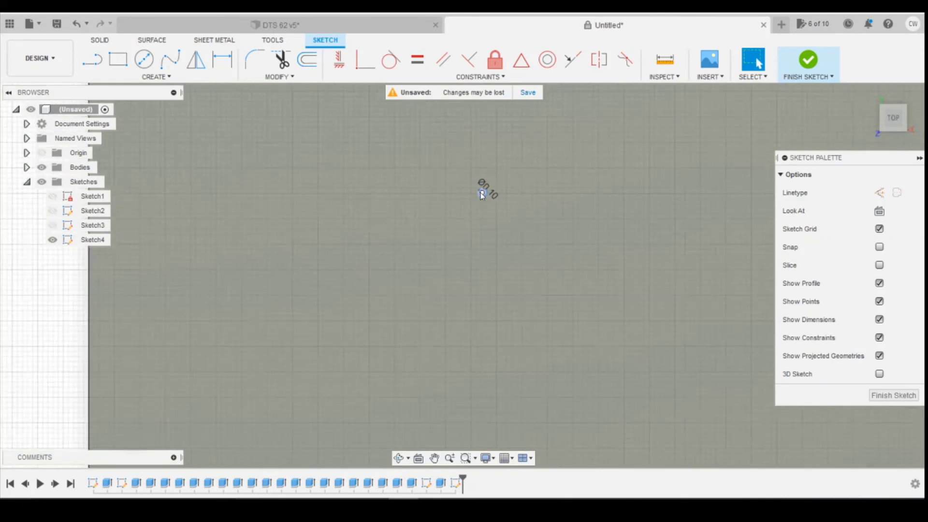
{"action": "scroll", "coordinate": [481, 194], "scroll_direction": "down", "scroll_amount": 10}
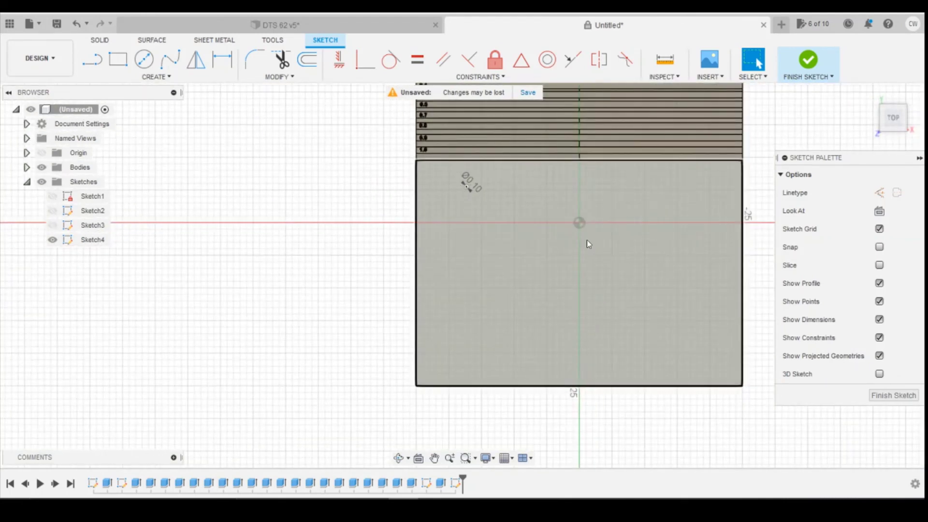
{"action": "scroll", "coordinate": [589, 244], "scroll_direction": "down", "scroll_amount": 3}
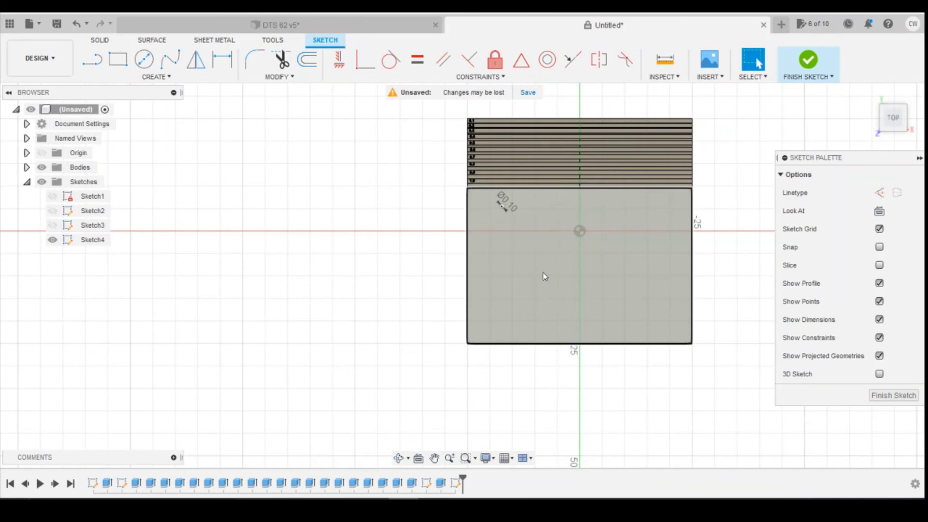
{"action": "mouse_move", "coordinate": [889, 124]}
{"action": "left_mouse_down"}
{"action": "mouse_move", "coordinate": [875, 120]}
{"action": "mouse_move", "coordinate": [908, 119]}
{"action": "mouse_move", "coordinate": [863, 97]}
{"action": "left_mouse_up"}
{"action": "left_click", "coordinate": [901, 121]}
{"action": "scroll", "coordinate": [681, 186], "scroll_direction": "up", "scroll_amount": 3}
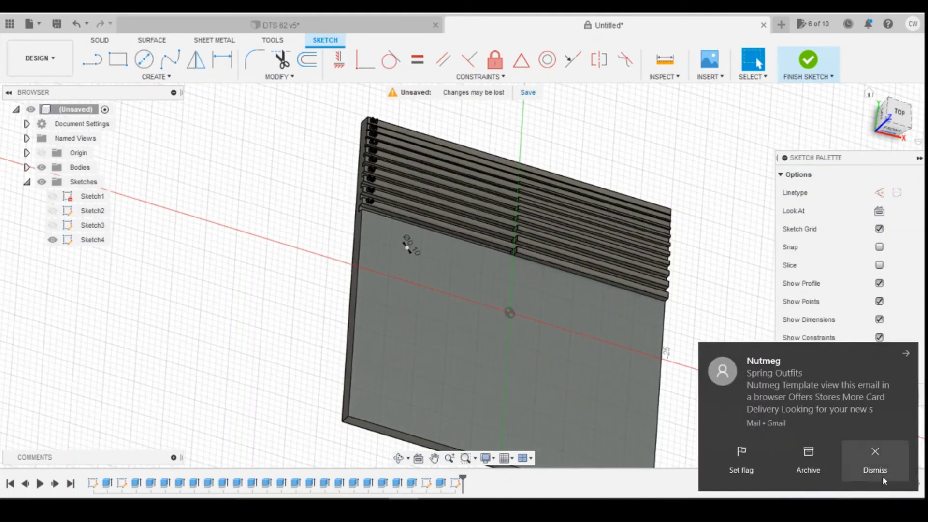
{"action": "left_click", "coordinate": [868, 460]}
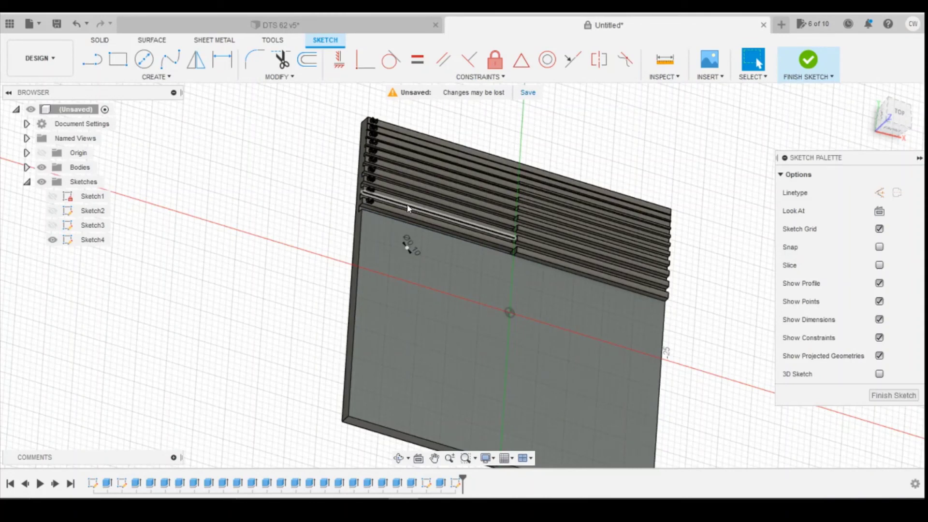
{"action": "scroll", "coordinate": [411, 231], "scroll_direction": "down", "scroll_amount": 2}
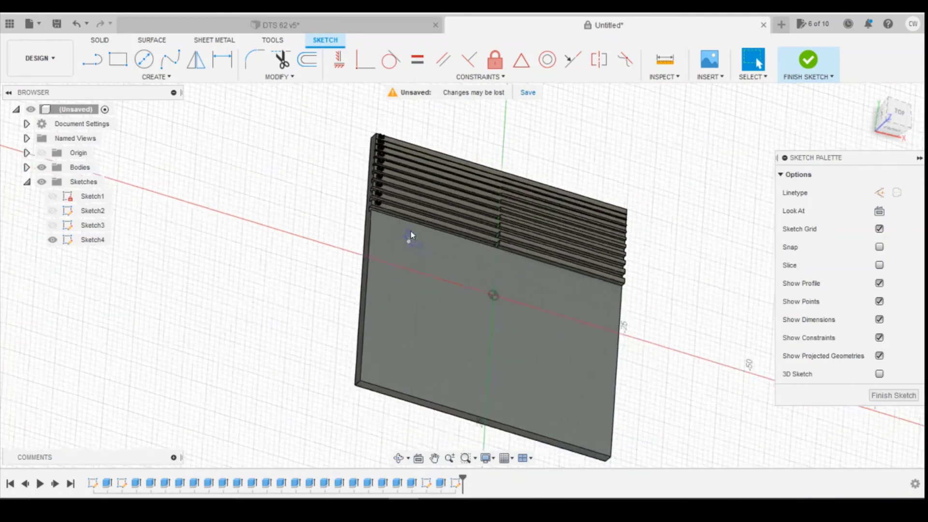
{"action": "scroll", "coordinate": [431, 225], "scroll_direction": "up", "scroll_amount": 4}
{"action": "scroll", "coordinate": [473, 183], "scroll_direction": "down", "scroll_amount": 3}
{"action": "scroll", "coordinate": [473, 183], "scroll_direction": "up", "scroll_amount": 4}
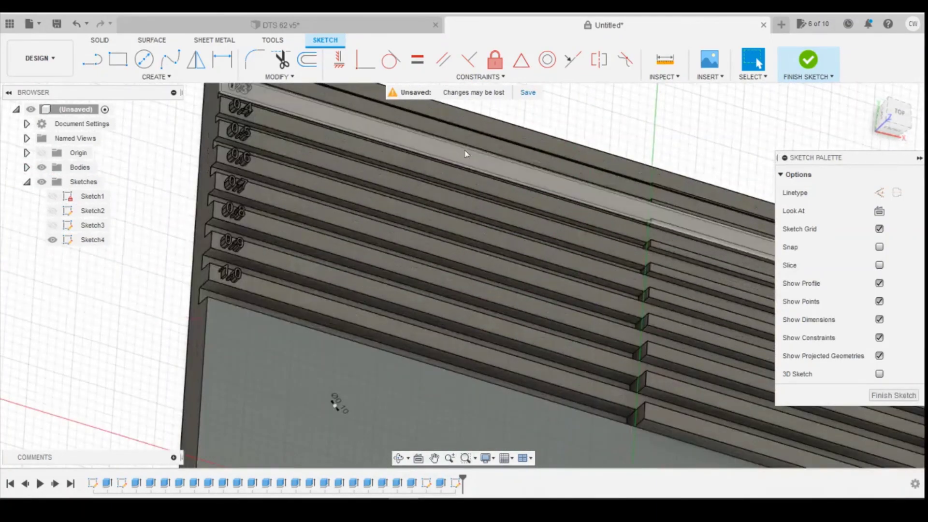
{"action": "scroll", "coordinate": [375, 115], "scroll_direction": "down", "scroll_amount": 1}
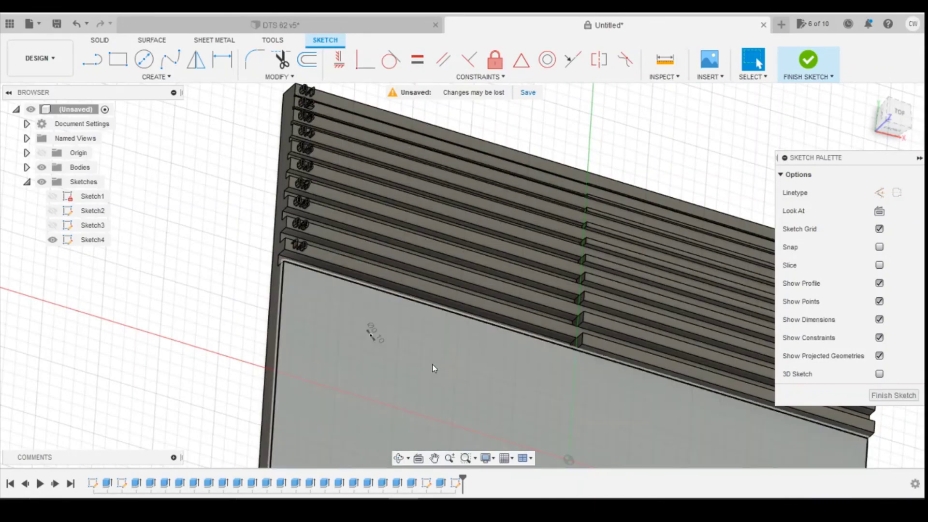
Extrude the 0.1 mm circle upward with the Join operation to form a thin pin several times taller than the plate's thickness.
{"action": "scroll", "coordinate": [375, 344], "scroll_direction": "up", "scroll_amount": 8}
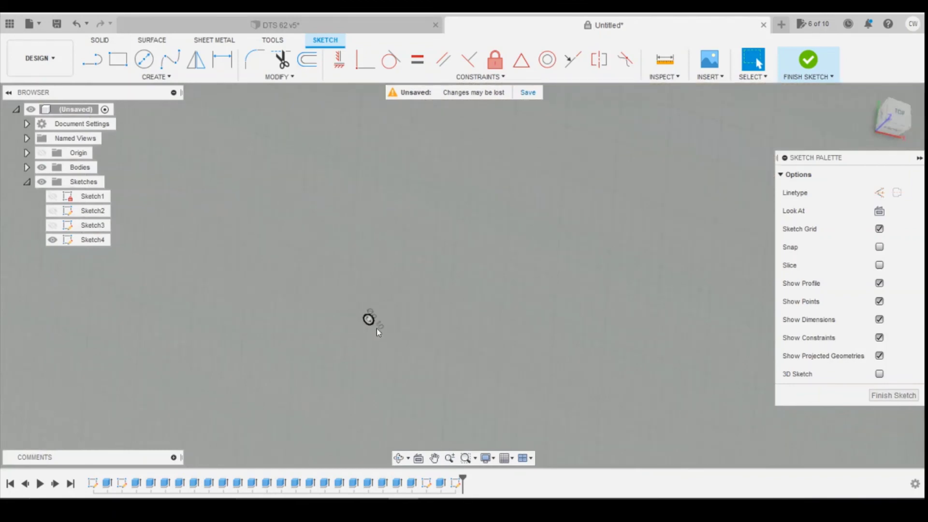
{"action": "left_click", "coordinate": [376, 323]}
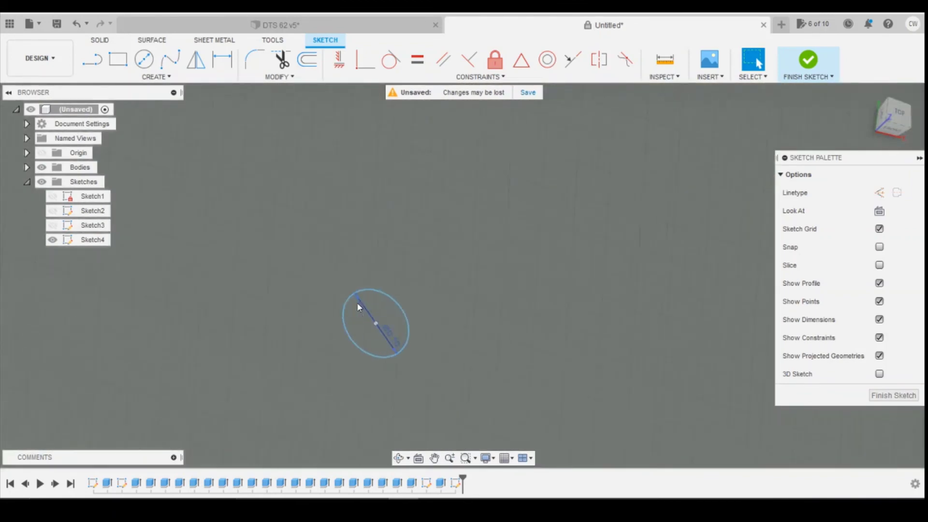
{"action": "left_click", "coordinate": [358, 306]}
{"action": "right_click", "coordinate": [354, 307]}
{"action": "left_click", "coordinate": [336, 358]}
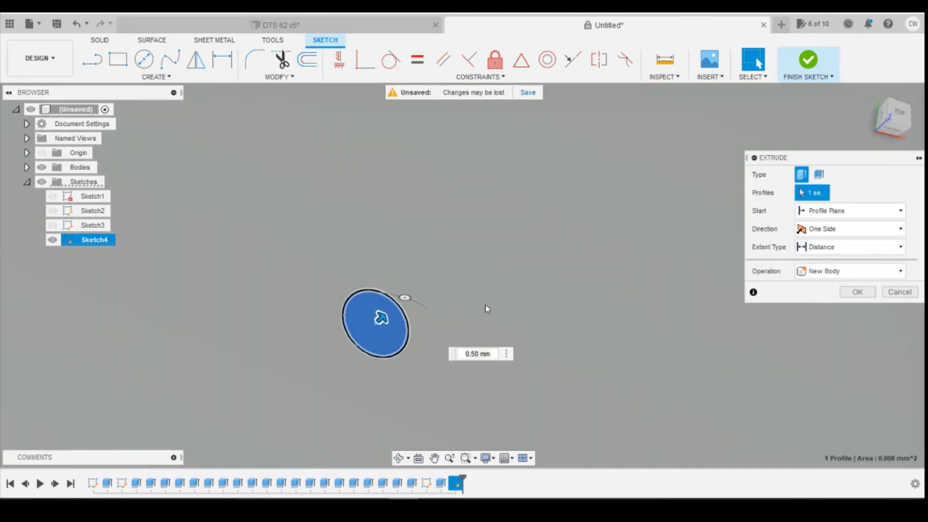
{"action": "scroll", "coordinate": [487, 303], "scroll_direction": "down", "scroll_amount": 6}
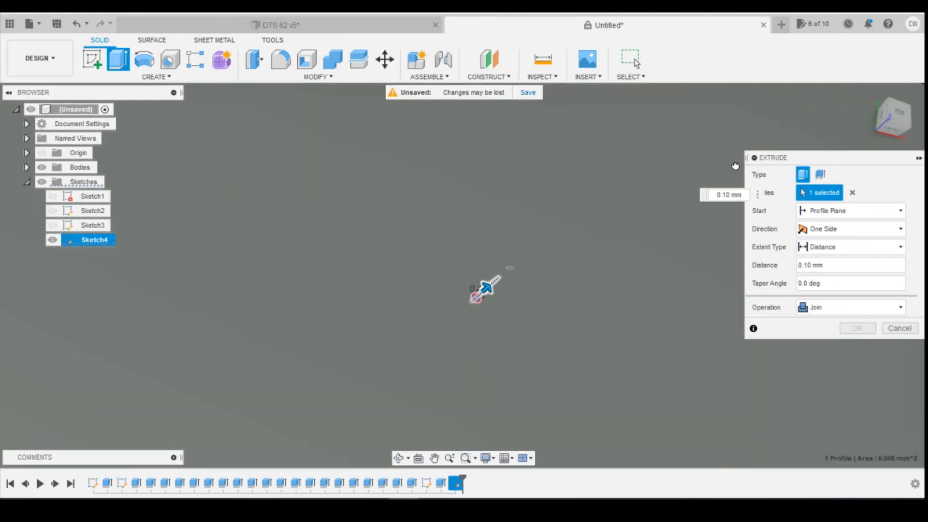
{"action": "type", "text": "4.9"}
{"action": "scroll", "coordinate": [608, 227], "scroll_direction": "down", "scroll_amount": 4}
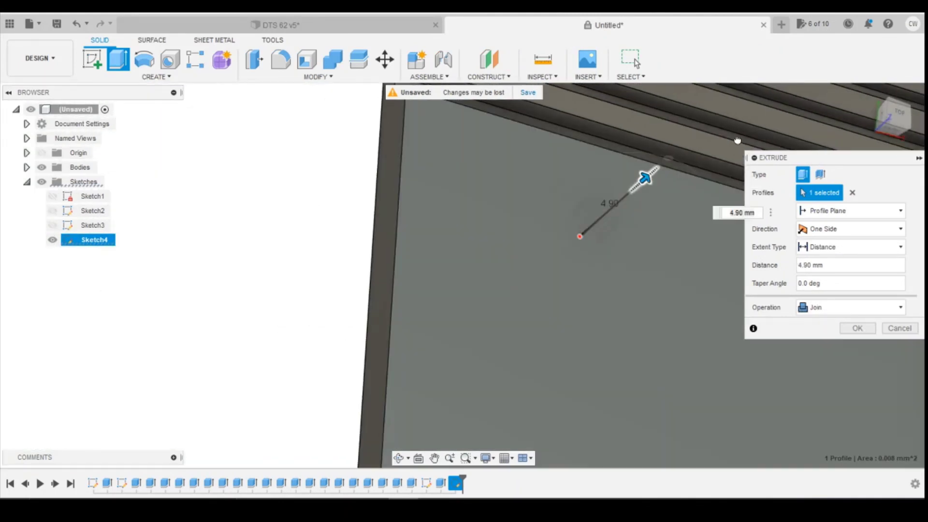
{"action": "left_click", "coordinate": [857, 328]}
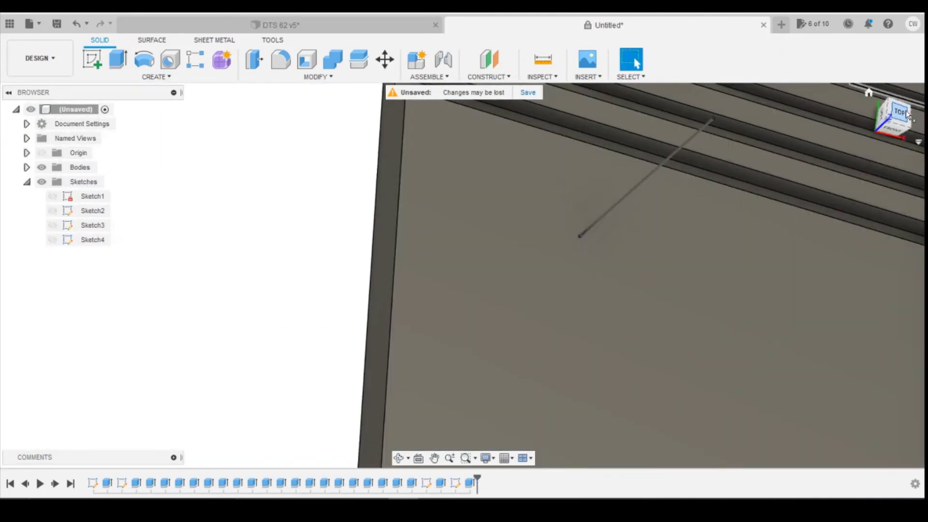
Inspect the thin pin from several angles and compare it with the plate and the labelled strips.
{"action": "left_click_drag", "start_coordinate": [907, 115], "coordinate": [879, 154]}
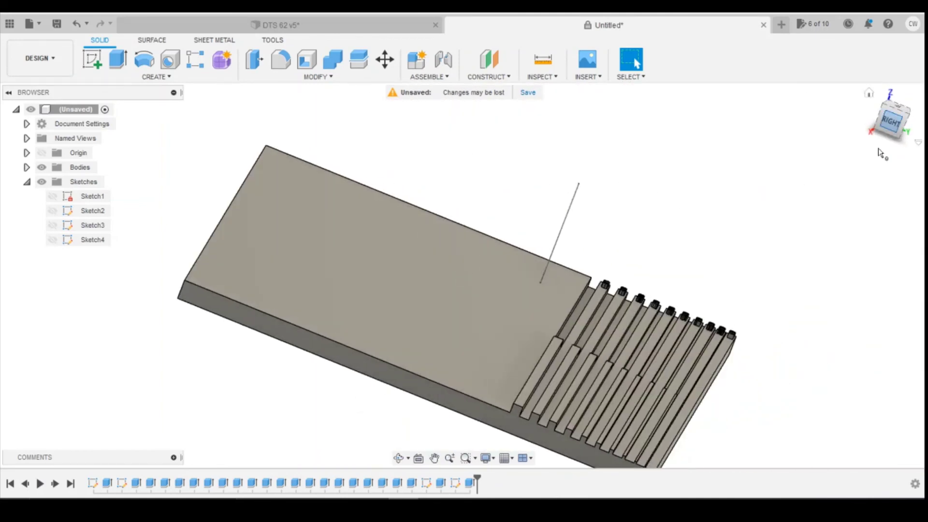
{"action": "middle_click_drag", "start_coordinate": [462, 263], "coordinate": [693, 239], "text": "shift"}
{"action": "scroll", "coordinate": [642, 285], "scroll_direction": "down", "scroll_amount": 5}
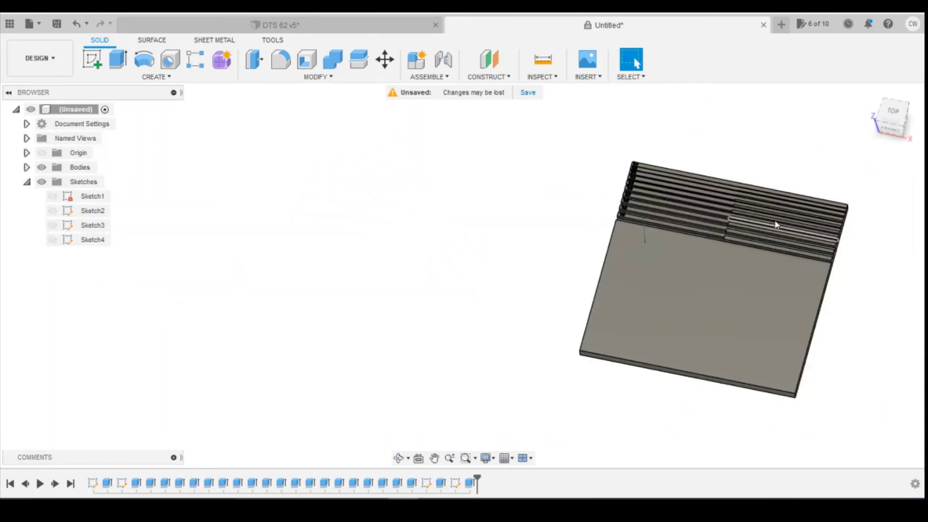
{"action": "scroll", "coordinate": [776, 225], "scroll_direction": "up", "scroll_amount": 5}
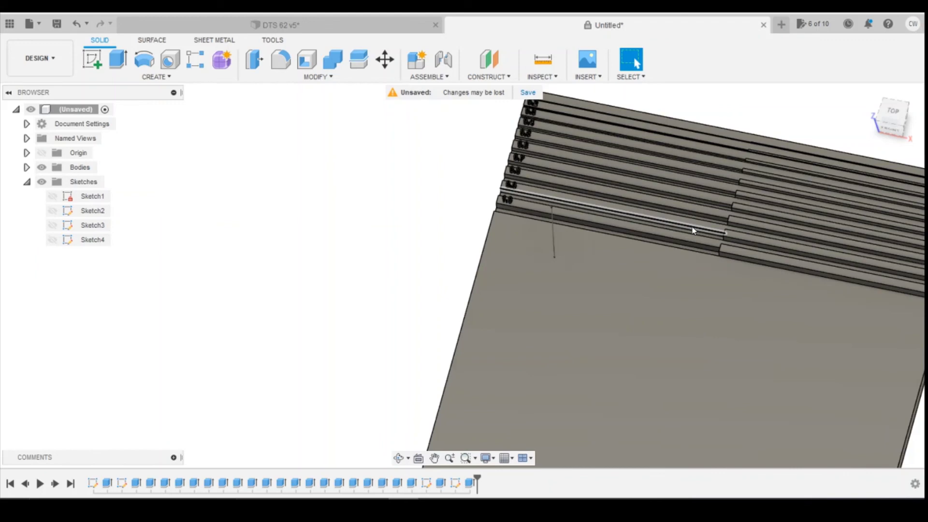
{"action": "scroll", "coordinate": [628, 244], "scroll_direction": "up", "scroll_amount": 5}
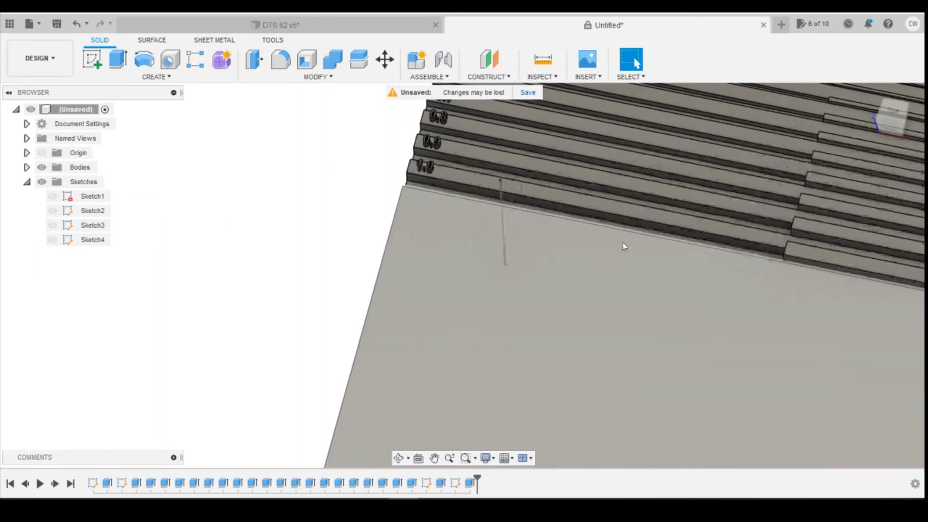
{"action": "scroll", "coordinate": [567, 248], "scroll_direction": "down", "scroll_amount": 4}
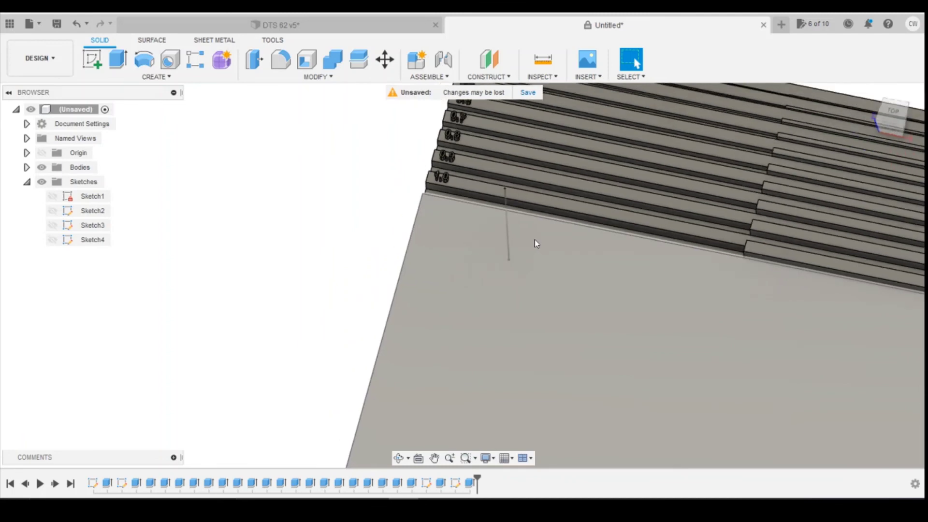
{"action": "scroll", "coordinate": [535, 242], "scroll_direction": "down", "scroll_amount": 3}
{"action": "scroll", "coordinate": [525, 232], "scroll_direction": "up", "scroll_amount": 2}
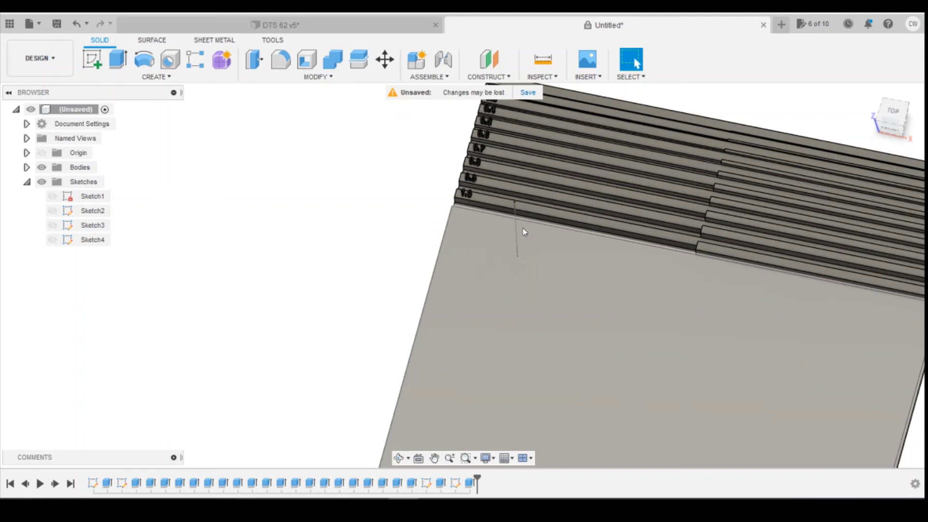
{"action": "scroll", "coordinate": [523, 232], "scroll_direction": "up", "scroll_amount": 5}
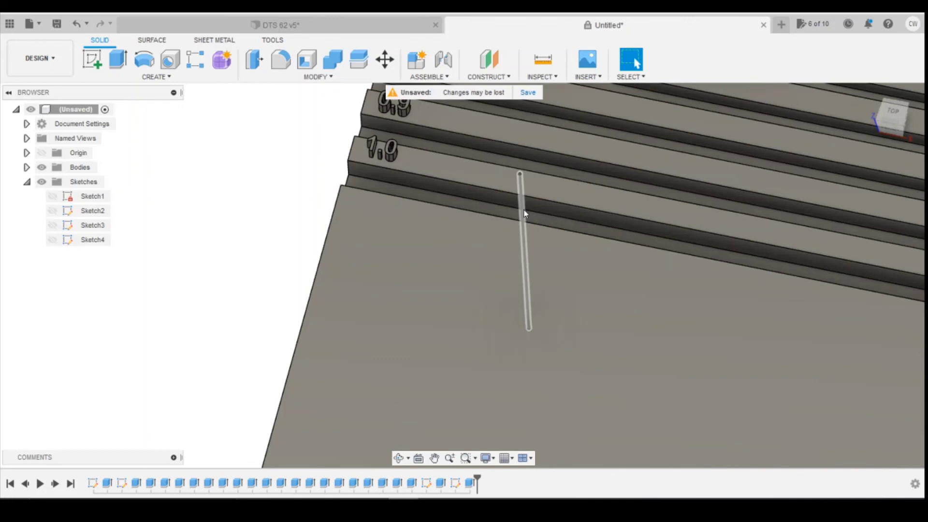
{"action": "scroll", "coordinate": [493, 232], "scroll_direction": "down", "scroll_amount": 8}
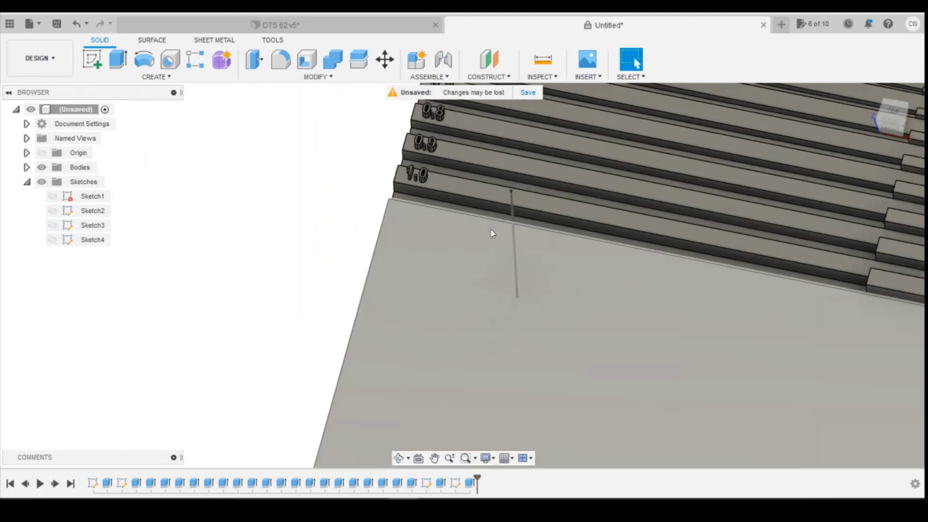